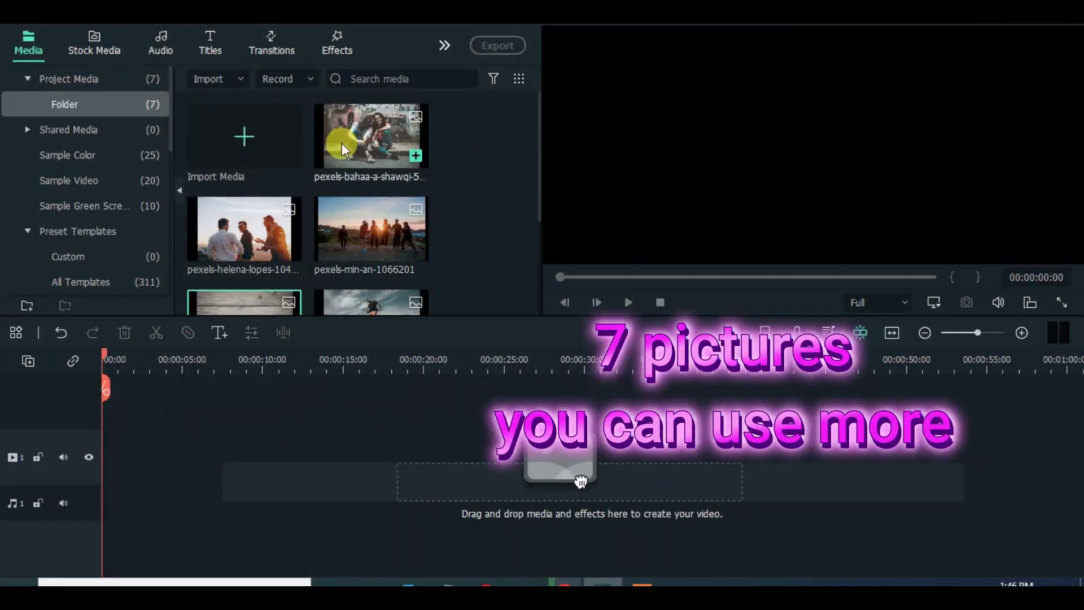
# Step: Place the wooden-plank picture at the start of the first video track and extend it to about 12 seconds
pyautogui.scroll(-2, 337, 186)
pyautogui.moveTo(270, 215); pyautogui.dragTo(180, 183)
pyautogui.moveTo(581, 481); pyautogui.dragTo(110, 443)
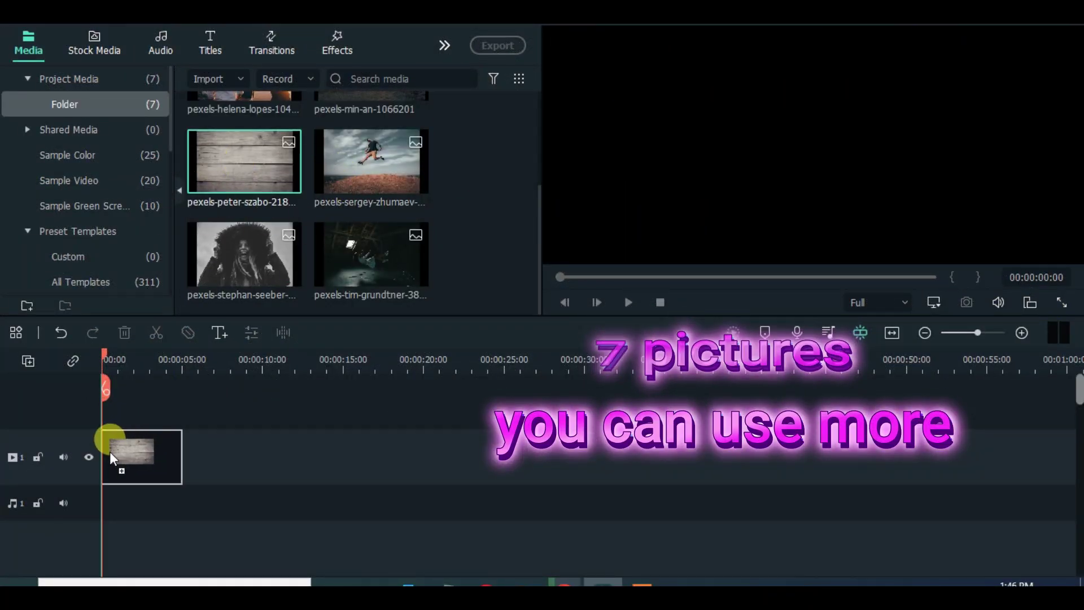
pyautogui.moveTo(238, 445); pyautogui.dragTo(428, 435)
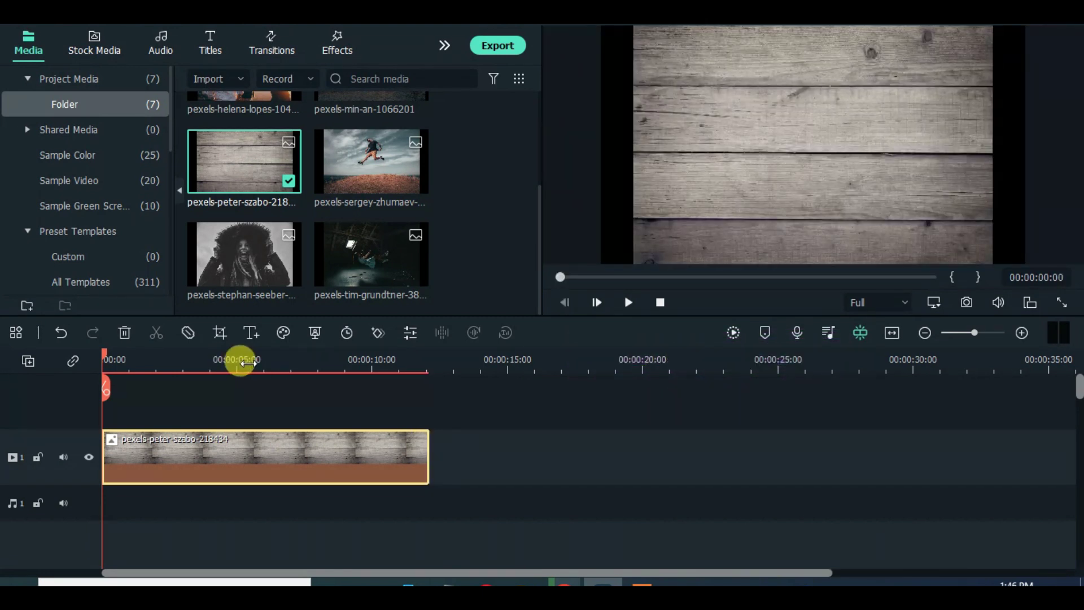
# Step: Crop the wooden-plank clip to fit so it fills the whole frame
pyautogui.moveTo(235, 357); pyautogui.dragTo(305, 359)
pyautogui.rightClick(338, 451)
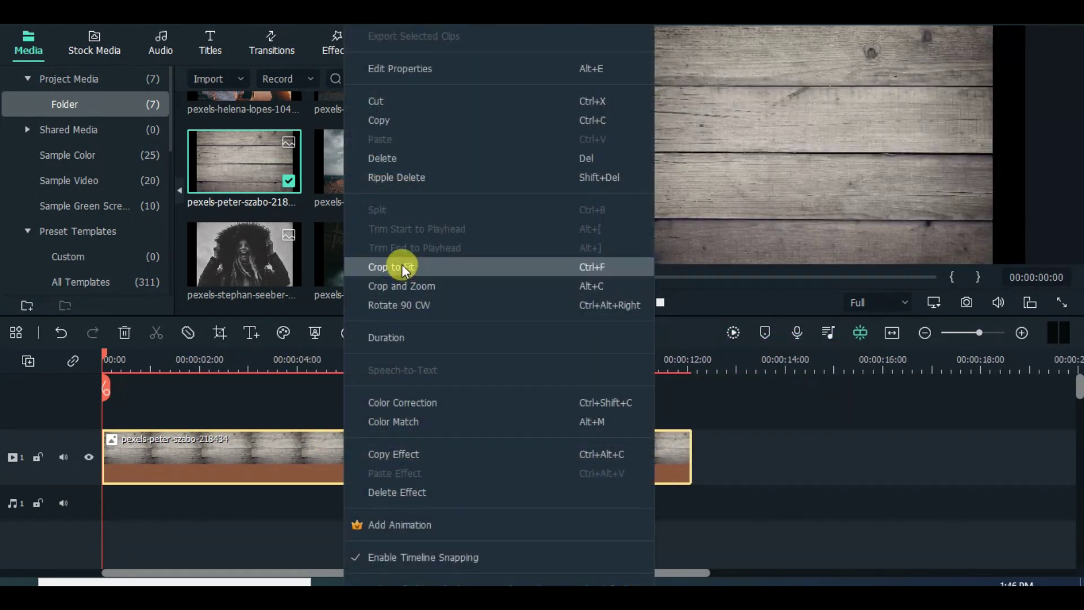
pyautogui.click(402, 264)
# Step: Darken the wooden-plank background by setting its tone contrast to 72 and brightness to -91
pyautogui.doubleClick(300, 451)
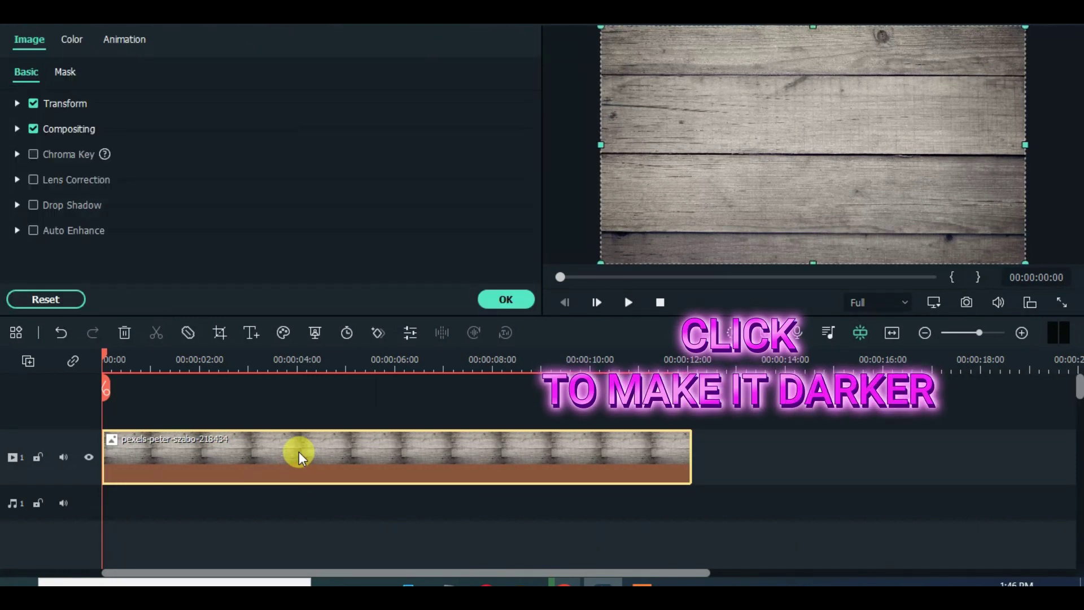
pyautogui.click(73, 42)
pyautogui.click(19, 118)
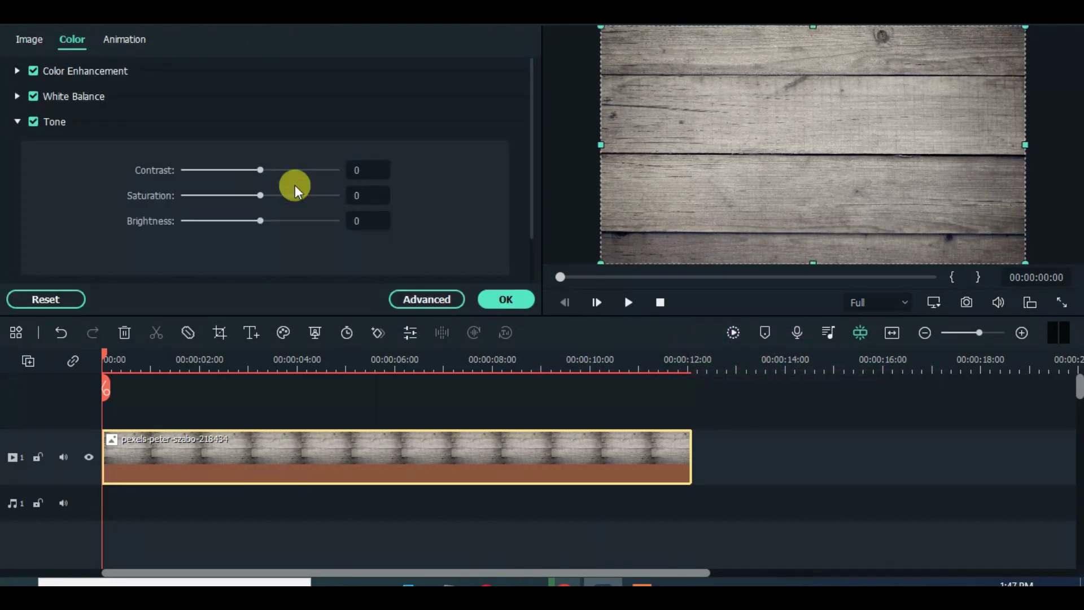
pyautogui.moveTo(262, 168); pyautogui.dragTo(315, 171)
pyautogui.moveTo(260, 220); pyautogui.dragTo(192, 218)
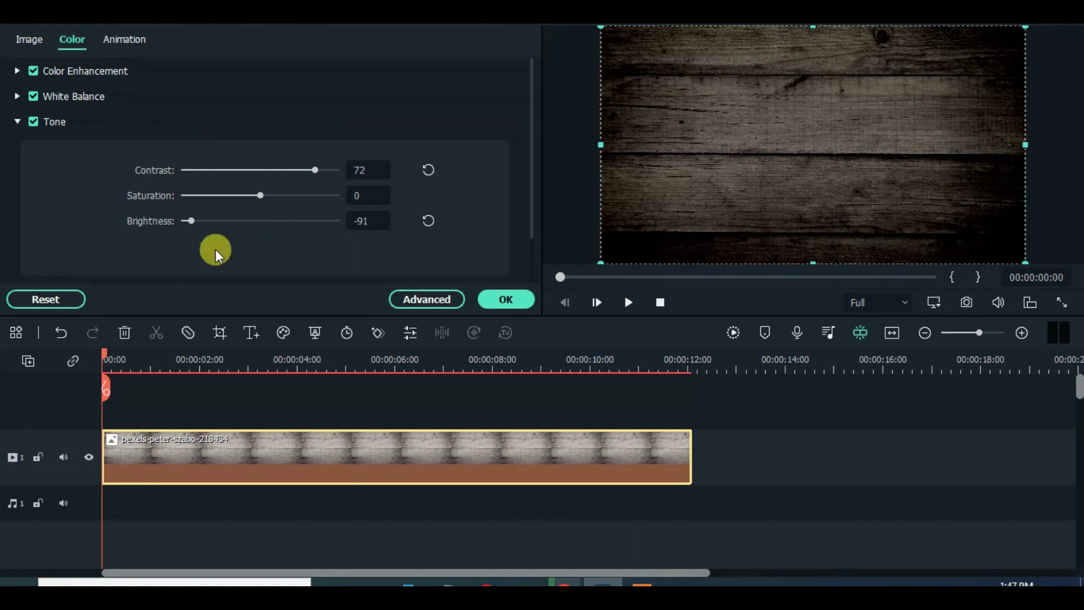
pyautogui.press('Return')
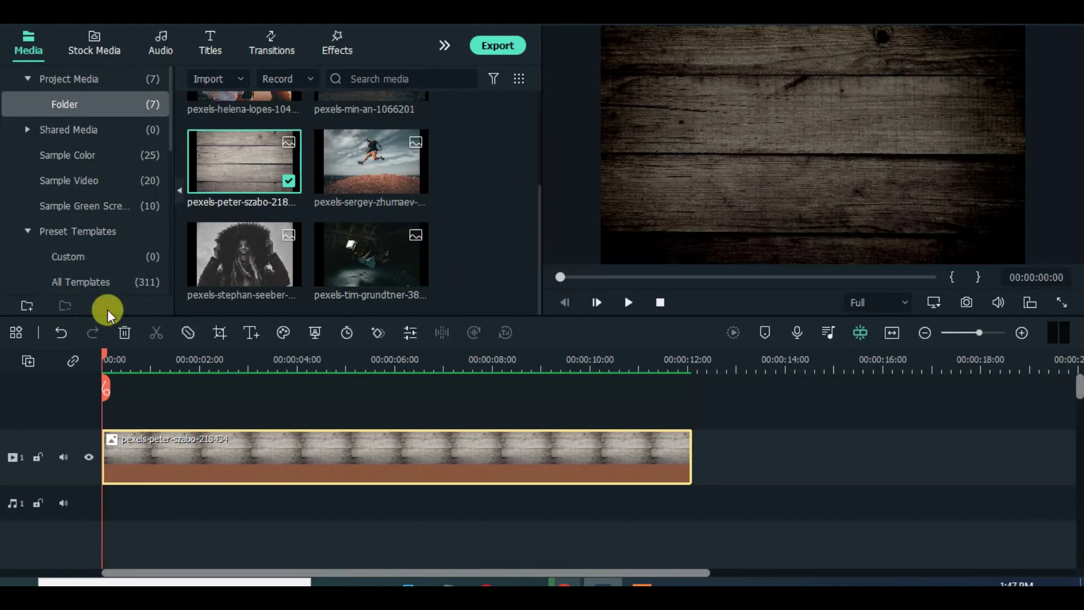
# Step: Add the floating-woman attic picture on the track above the background, matched to the background's length, and crop it to fit
pyautogui.moveTo(339, 246); pyautogui.dragTo(106, 387)
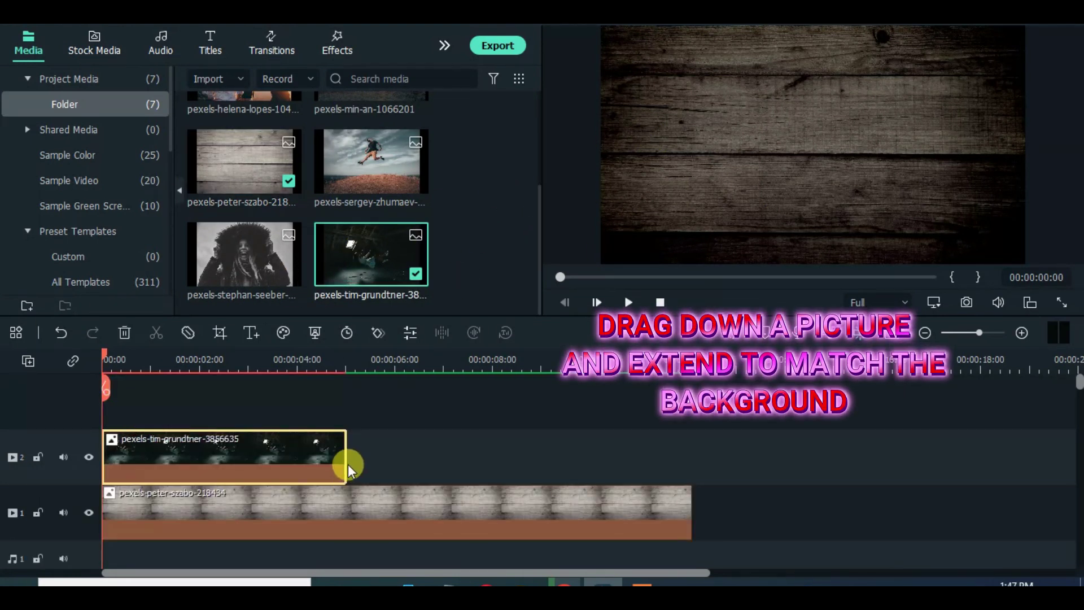
pyautogui.moveTo(345, 458); pyautogui.dragTo(689, 451)
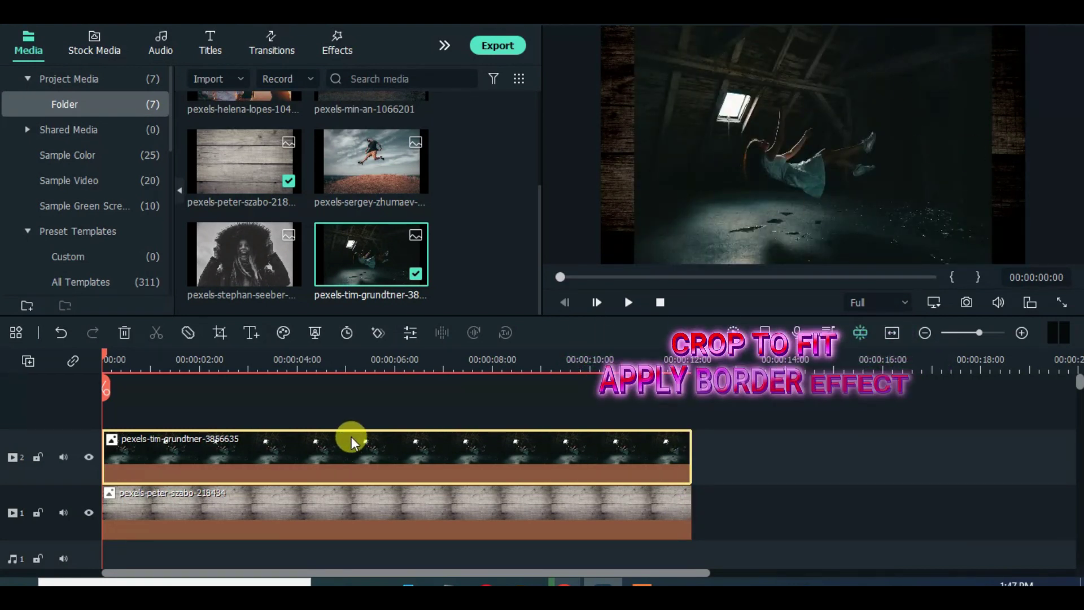
pyautogui.rightClick(357, 452)
pyautogui.click(415, 267)
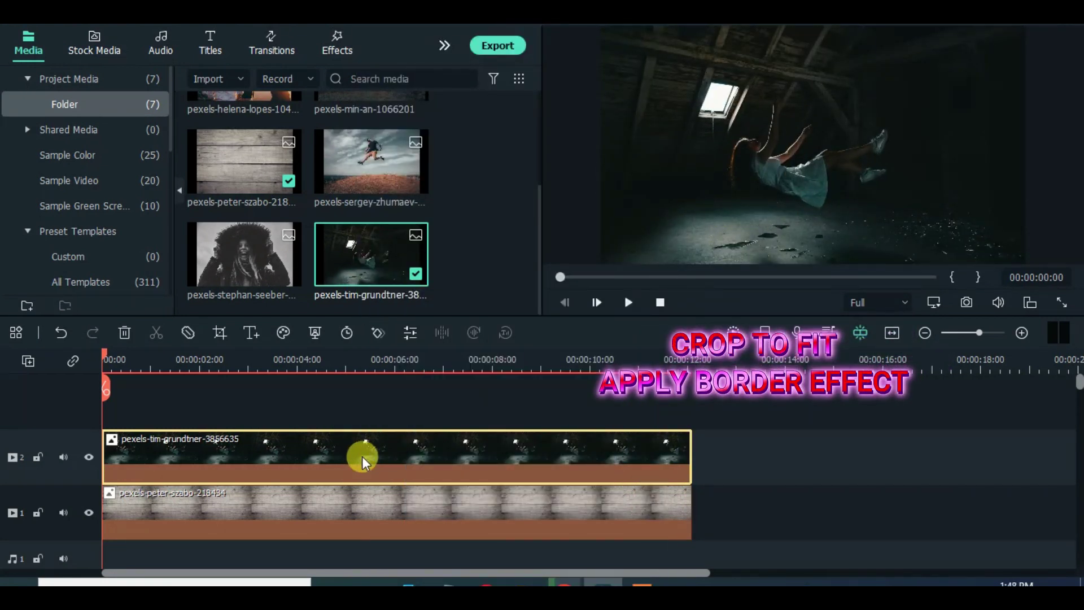
# Step: Search the effects for "border" and apply the Border effect to the attic picture clip
pyautogui.click(337, 42)
pyautogui.click(105, 80)
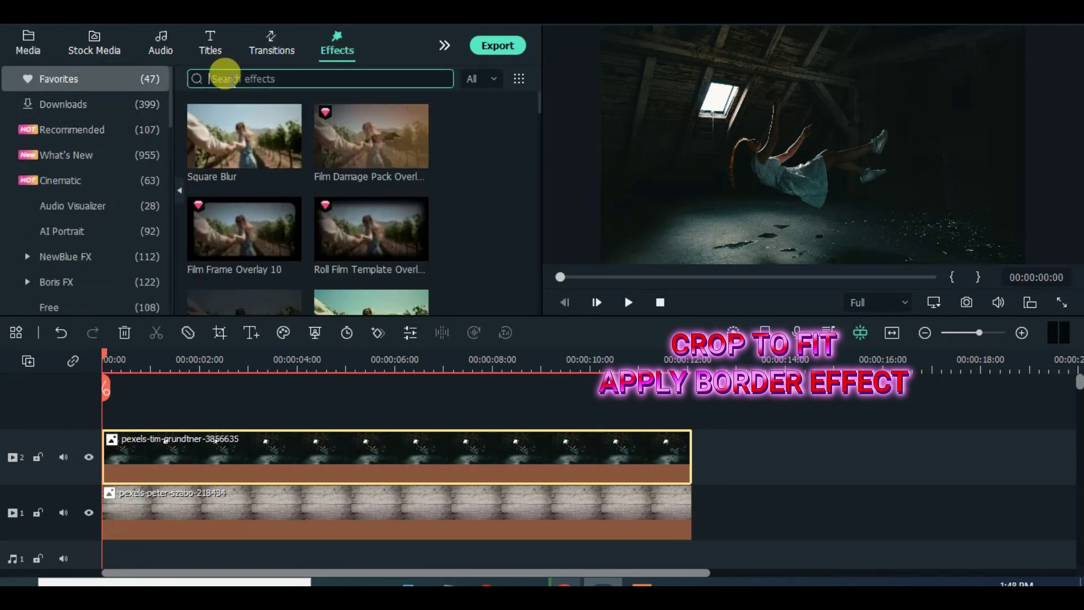
pyautogui.write('border')
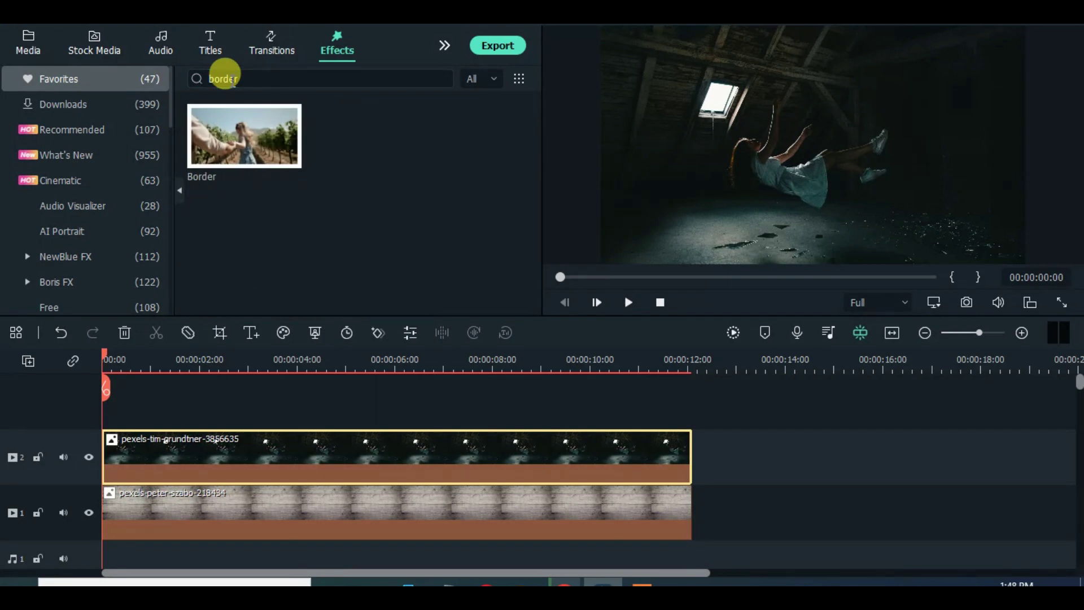
pyautogui.moveTo(263, 139); pyautogui.dragTo(230, 447)
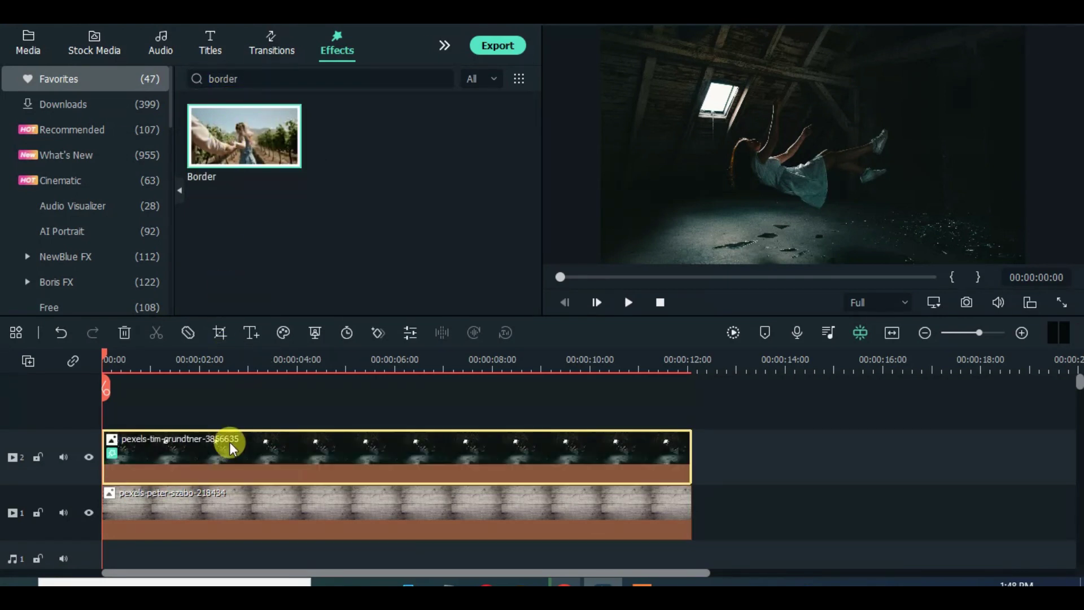
# Step: Set both the start and end colours of the attic clip's Border effect to pale yellow-green
pyautogui.doubleClick(286, 448)
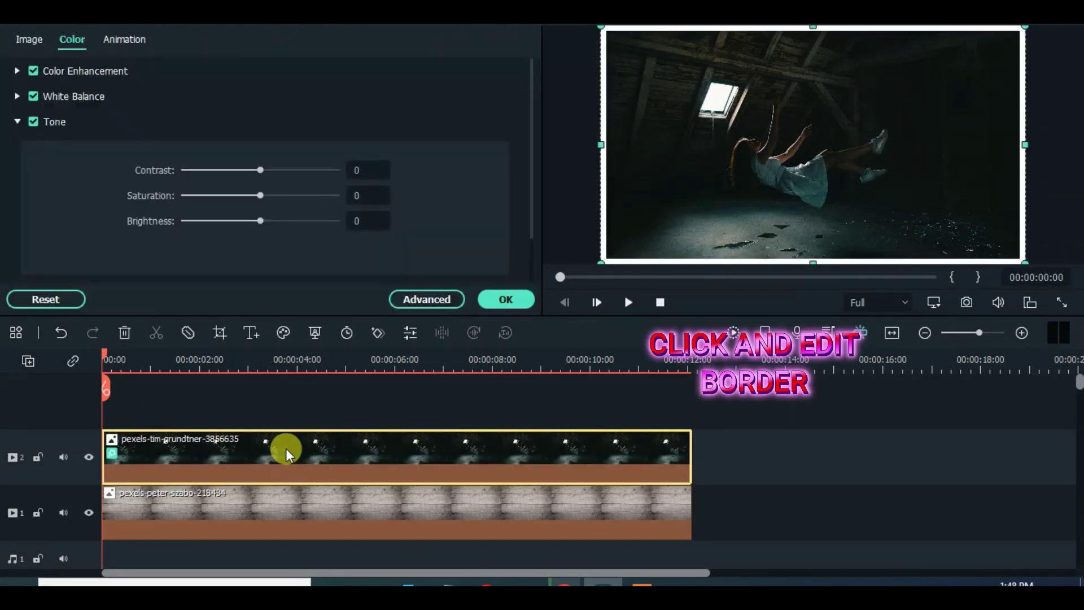
pyautogui.click(23, 50)
pyautogui.click(67, 72)
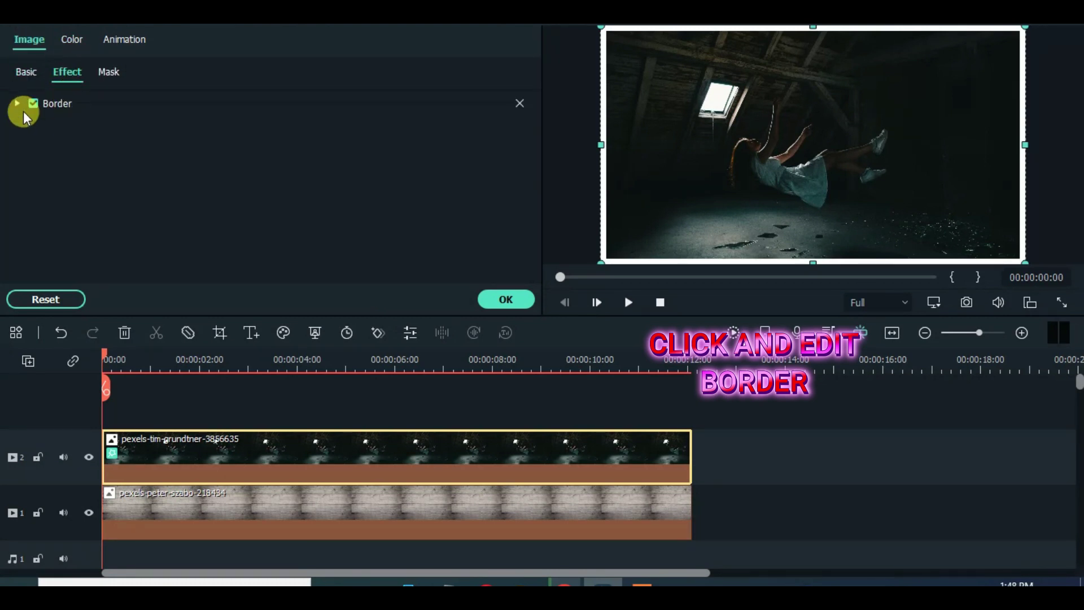
pyautogui.click(17, 102)
pyautogui.click(261, 139)
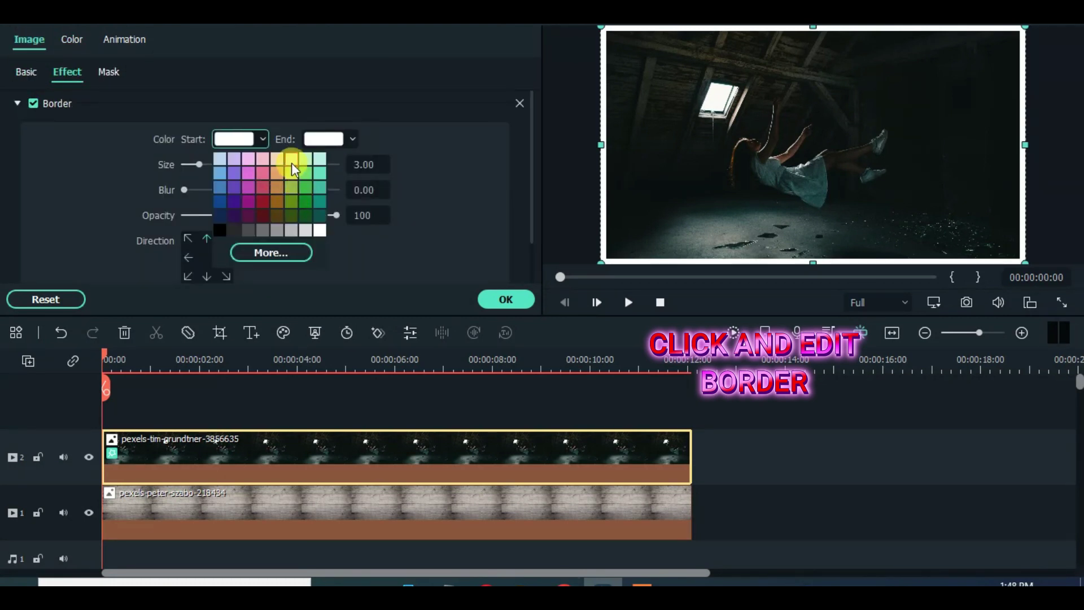
pyautogui.click(289, 158)
pyautogui.click(349, 138)
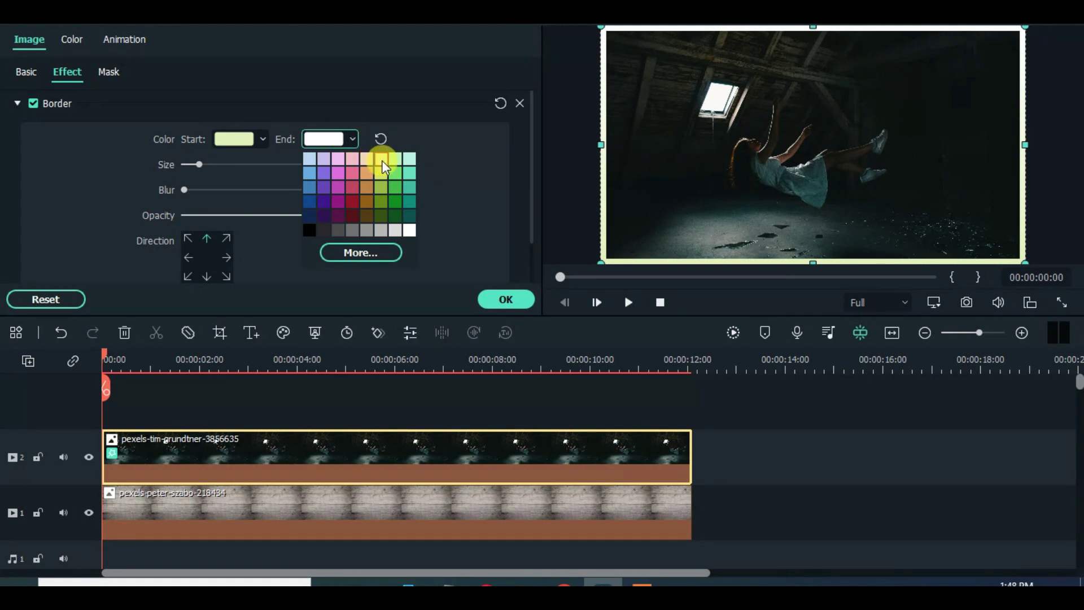
pyautogui.click(382, 160)
# Step: Set the border's size to 4 and its blur to 1.72, and accept the effect settings
pyautogui.click(366, 164)
pyautogui.write('4')
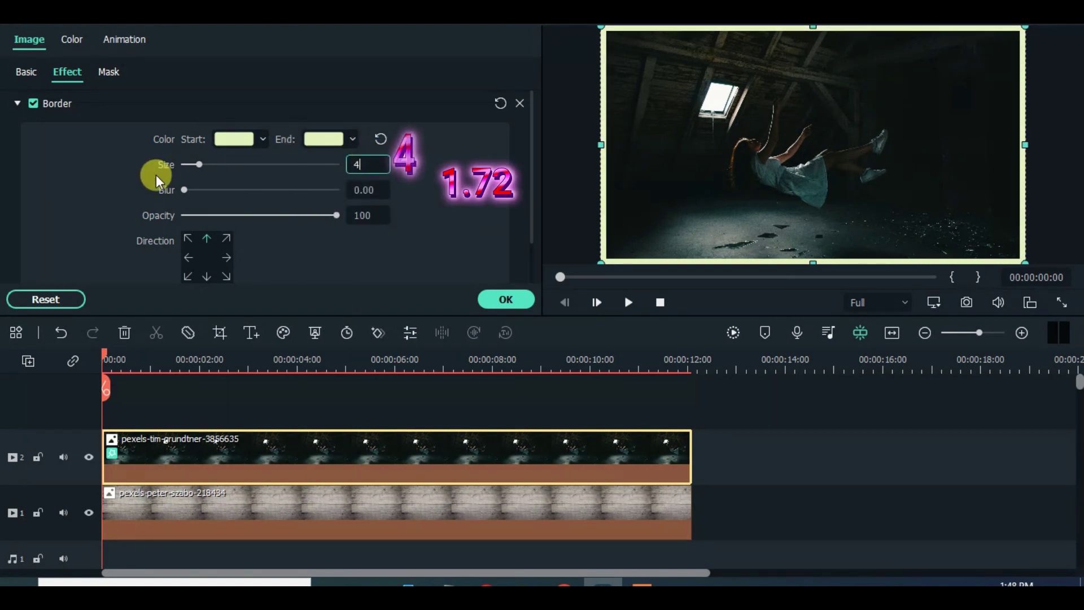
pyautogui.click(160, 179)
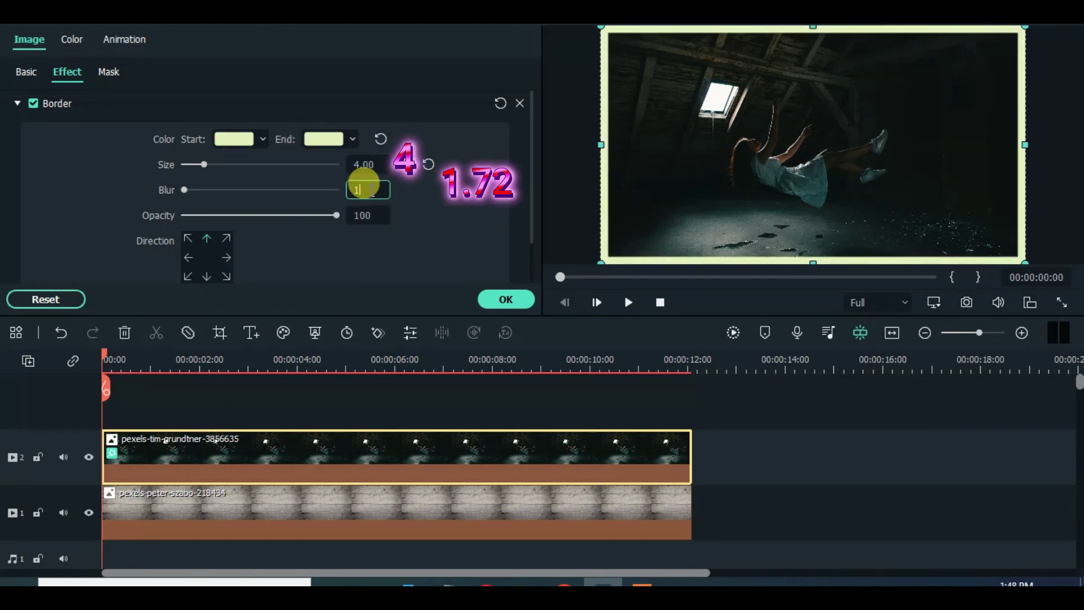
pyautogui.write('1.72')
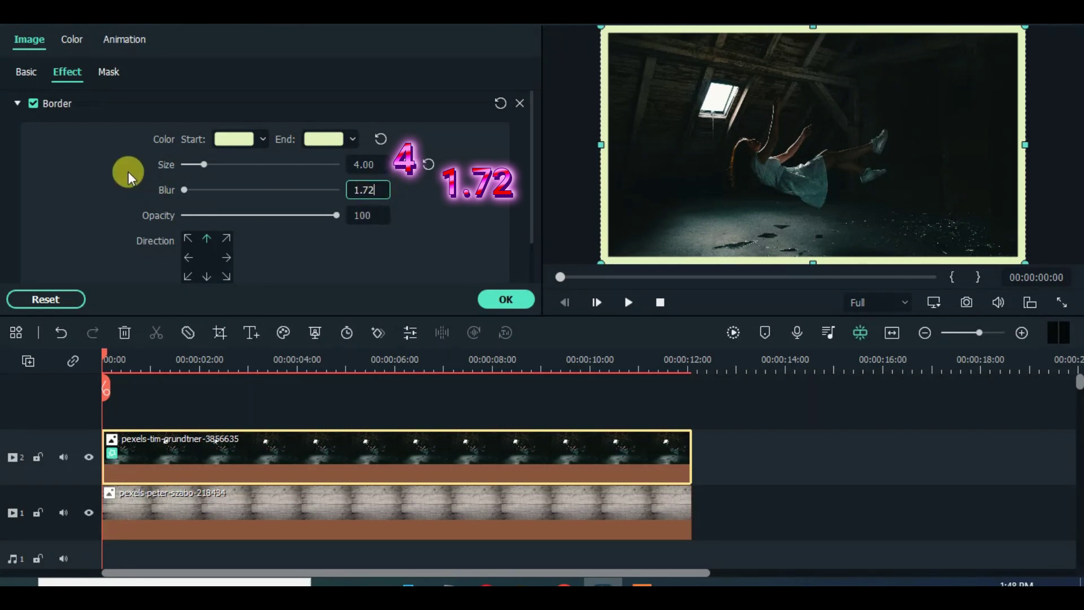
pyautogui.click(128, 171)
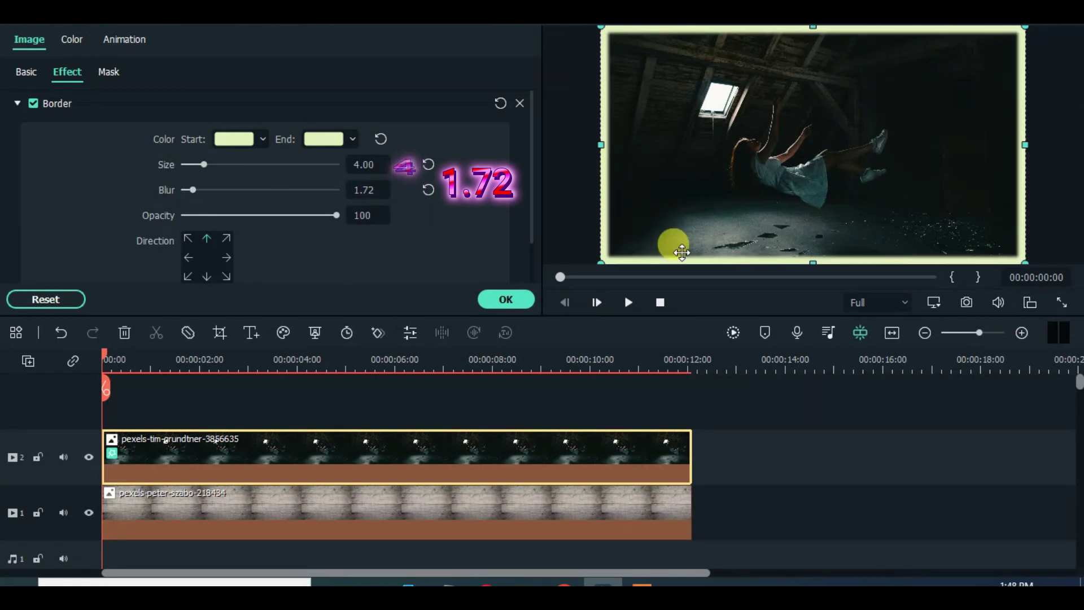
pyautogui.click(495, 298)
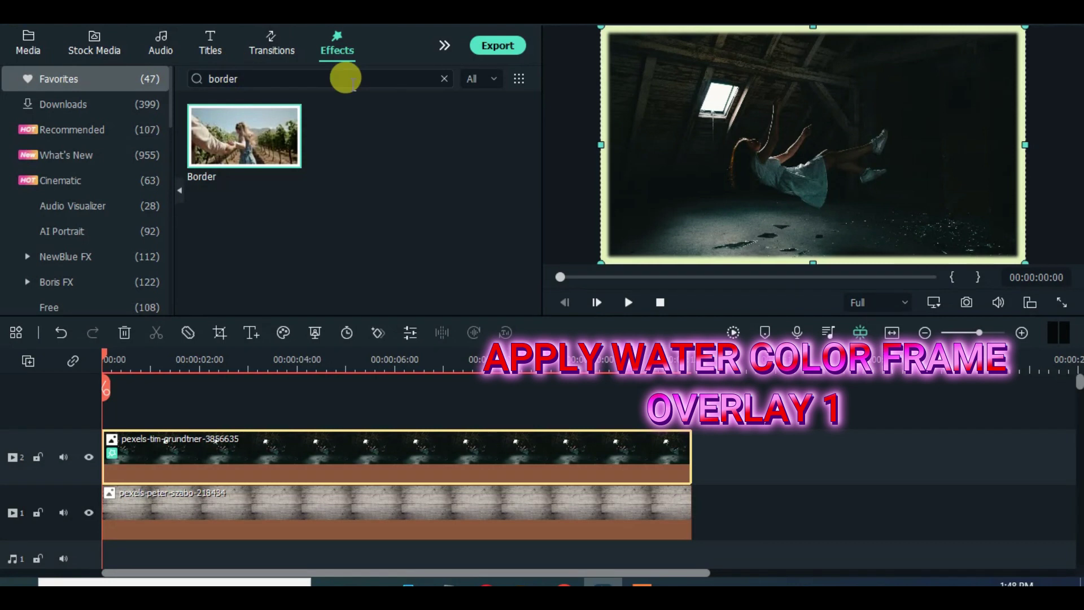
# Step: Search the effects for "water" and apply Watercolor Frame Overlay 01 to the attic picture clip
pyautogui.click(249, 78)
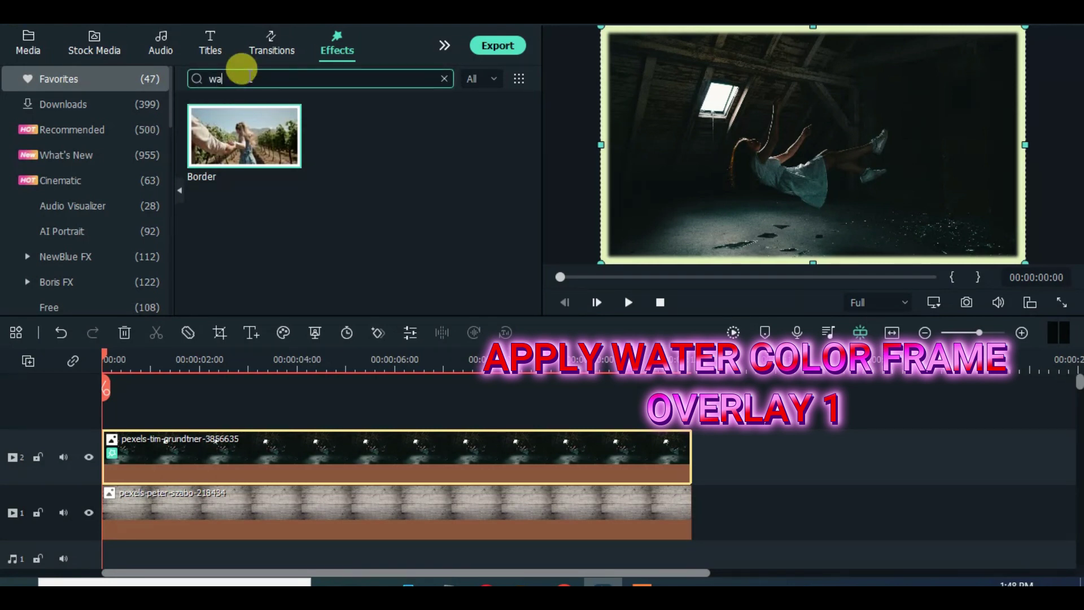
pyautogui.write('water')
pyautogui.press('Return')
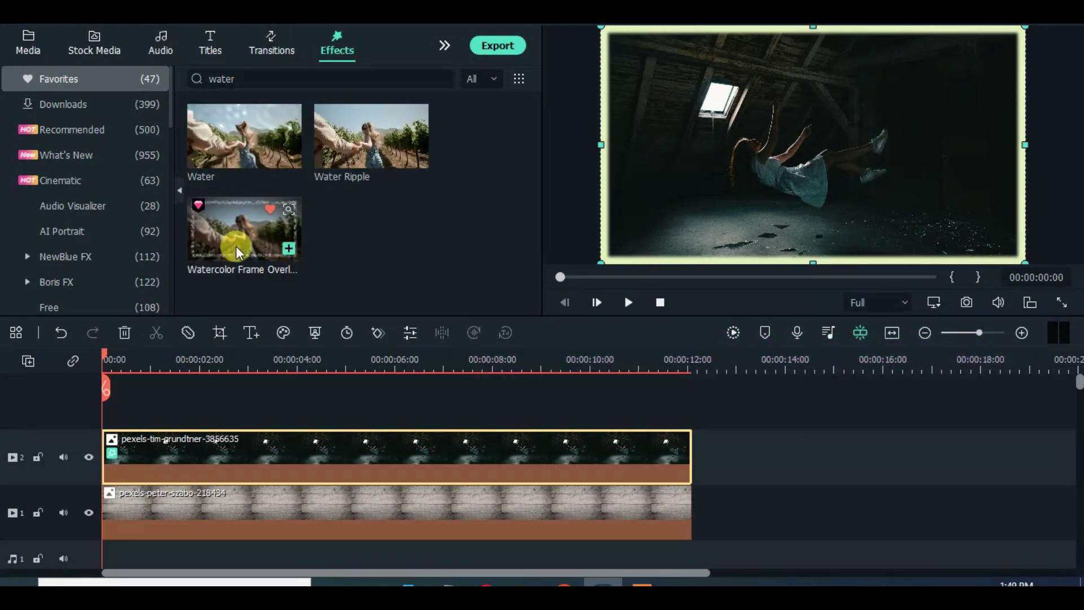
pyautogui.moveTo(240, 225); pyautogui.dragTo(314, 456)
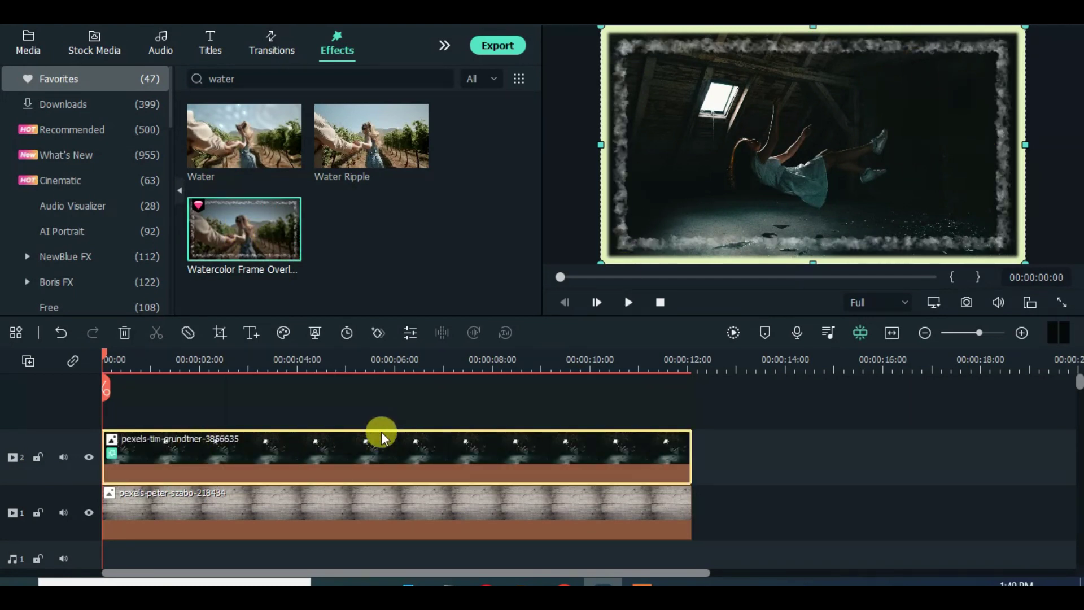
# Step: Set the opacity of the attic clip's Watercolor Frame Overlay 01 effect to 20
pyautogui.doubleClick(348, 449)
pyautogui.click(65, 72)
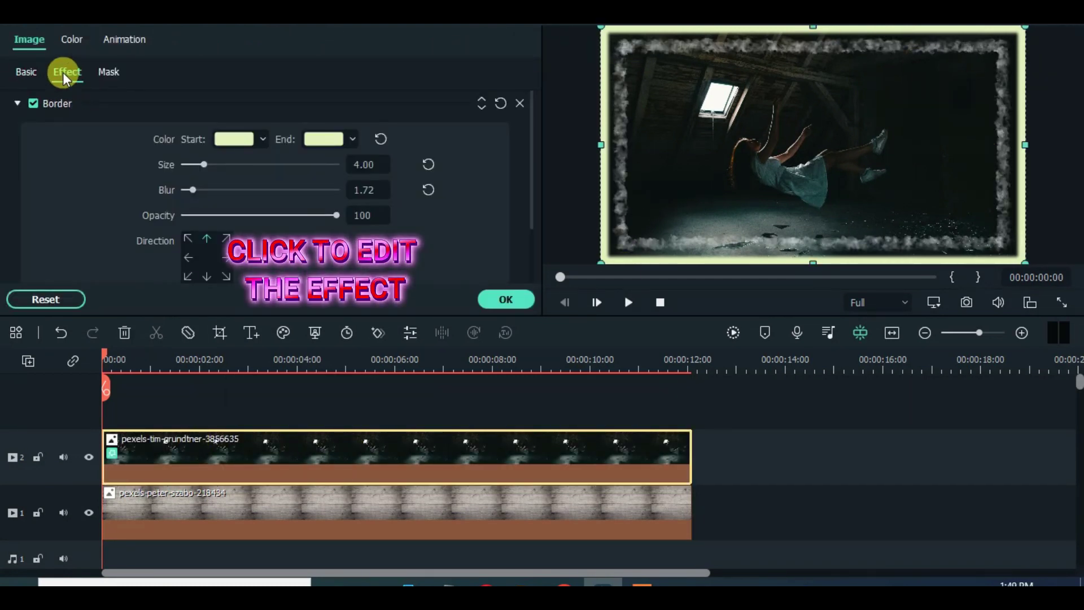
pyautogui.click(22, 111)
pyautogui.click(44, 128)
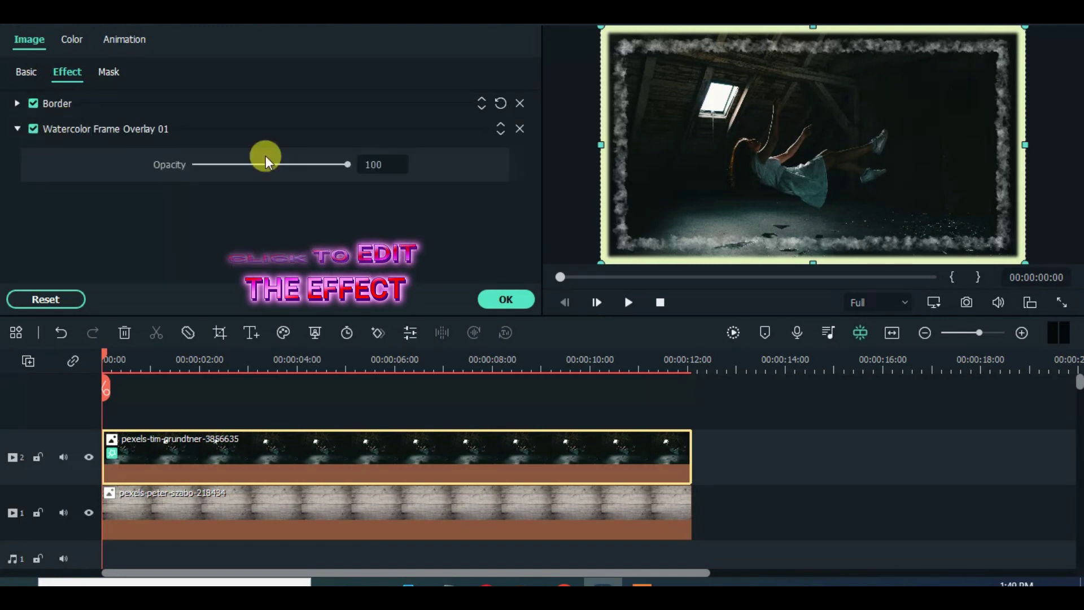
pyautogui.doubleClick(372, 164)
pyautogui.write('20')
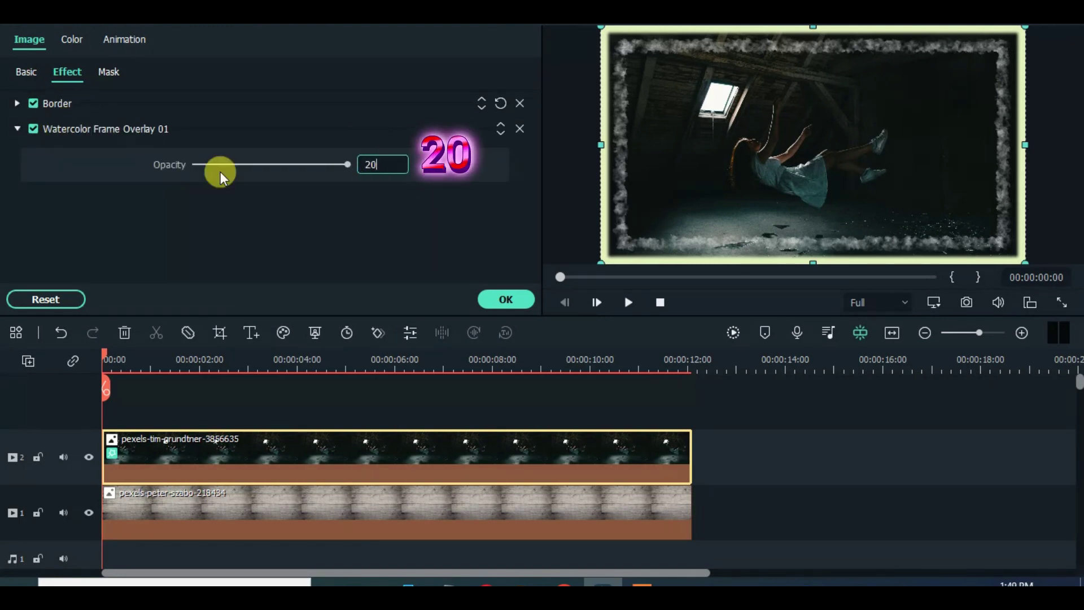
pyautogui.click(123, 171)
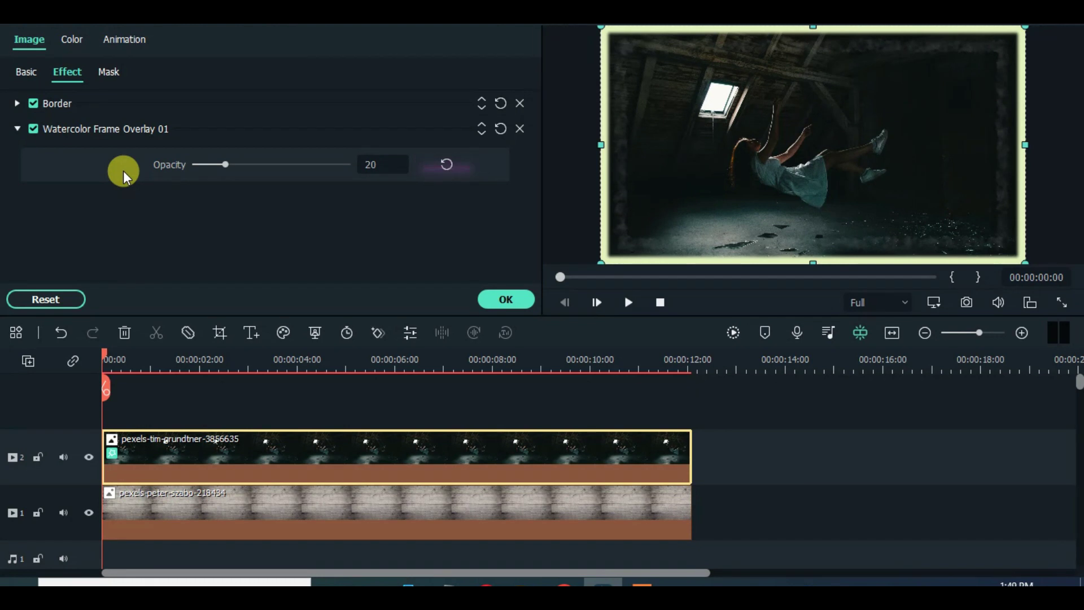
# Step: Enable a drop shadow on the attic clip with black as its colour and its direction pointing left
pyautogui.click(25, 82)
pyautogui.click(17, 205)
pyautogui.moveTo(531, 119); pyautogui.dragTo(534, 208)
pyautogui.click(34, 118)
pyautogui.click(225, 182)
pyautogui.click(190, 272)
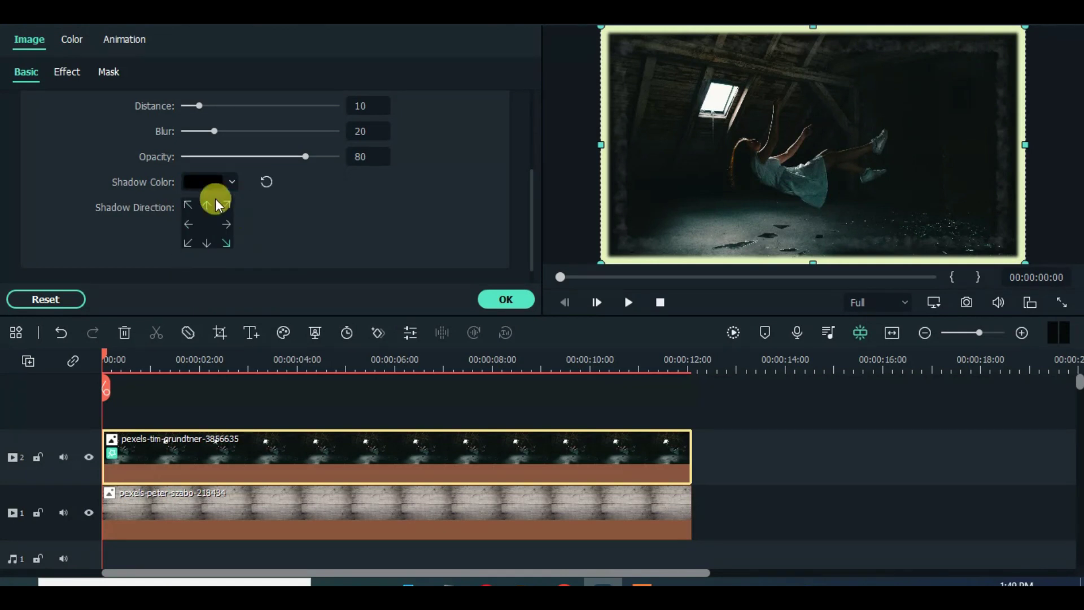
pyautogui.click(185, 225)
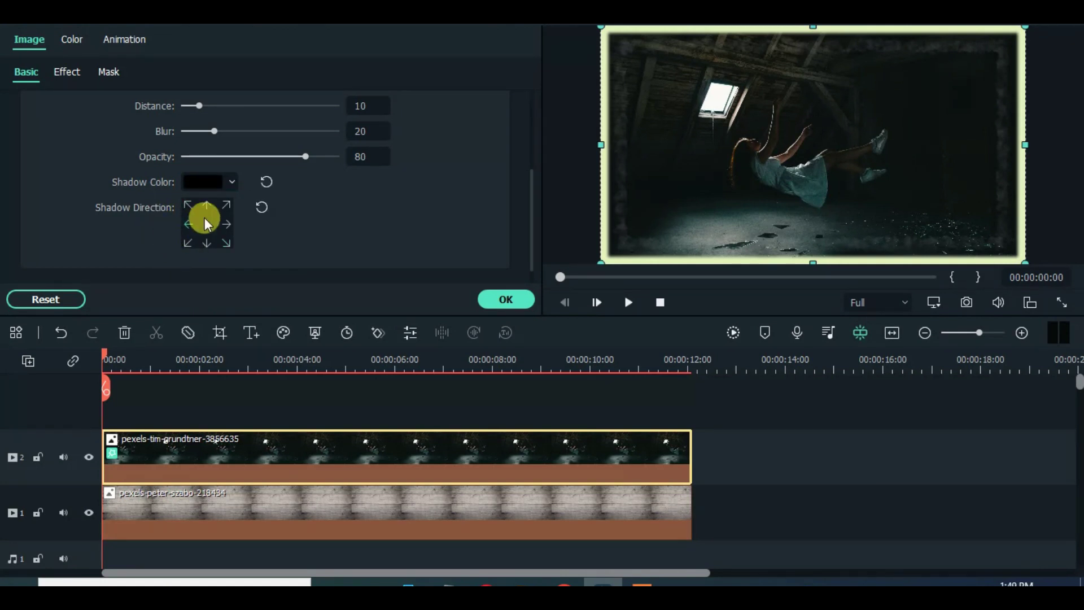
pyautogui.click(511, 300)
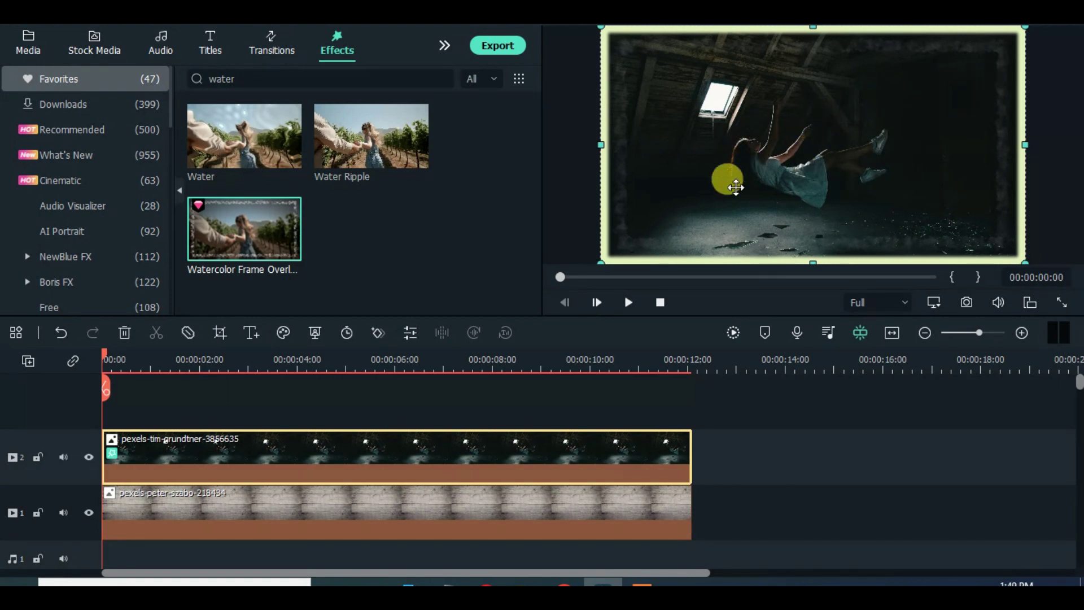
# Step: Scale the attic picture clip down to 80% in its transform settings
pyautogui.doubleClick(266, 451)
pyautogui.scroll(3, 441, 149)
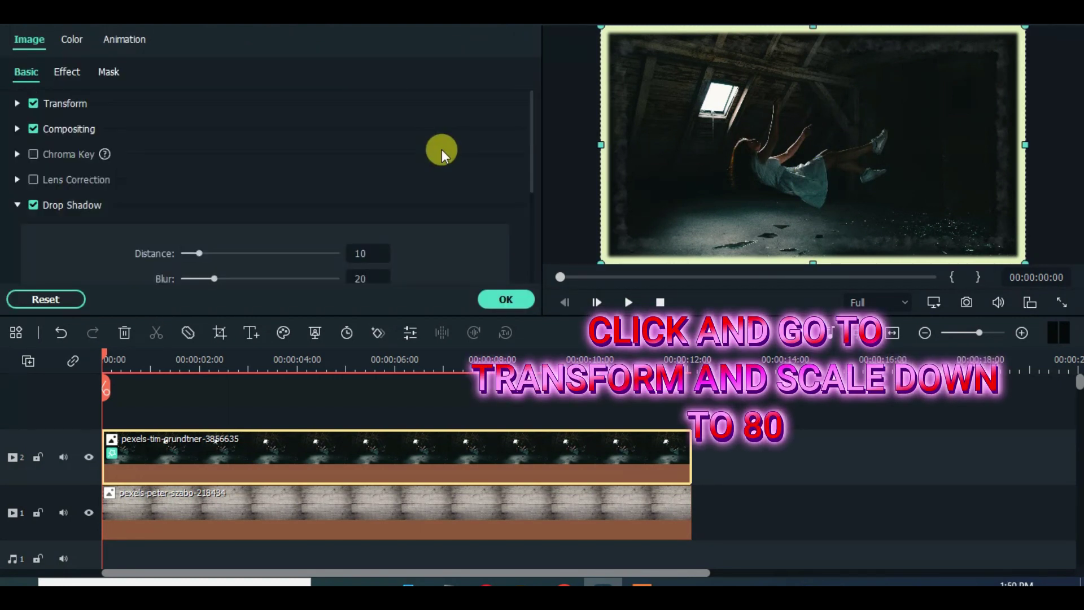
pyautogui.click(18, 103)
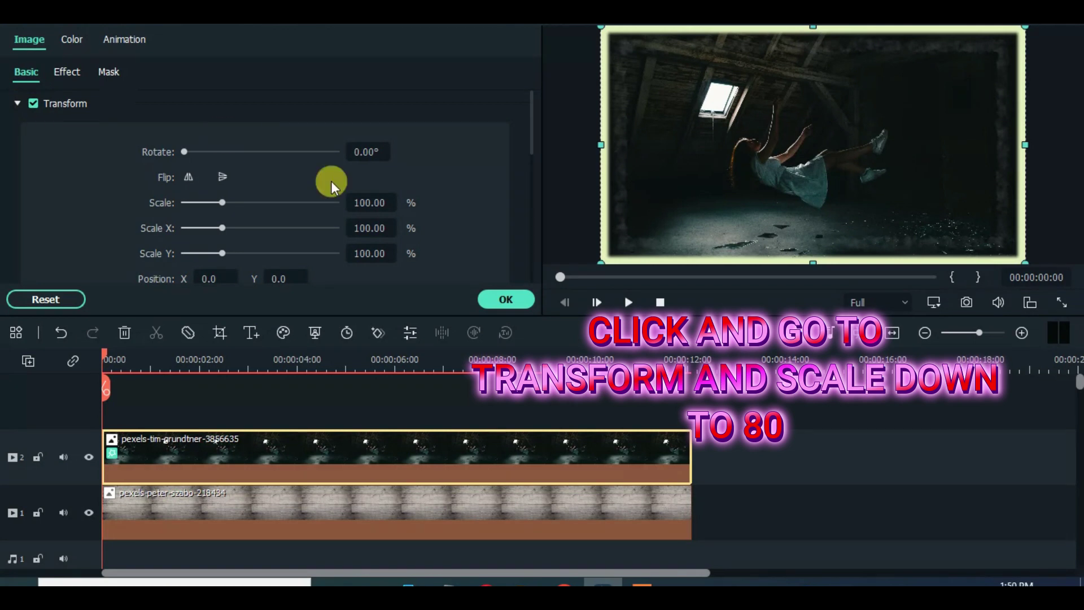
pyautogui.write('80')
pyautogui.press('Return')
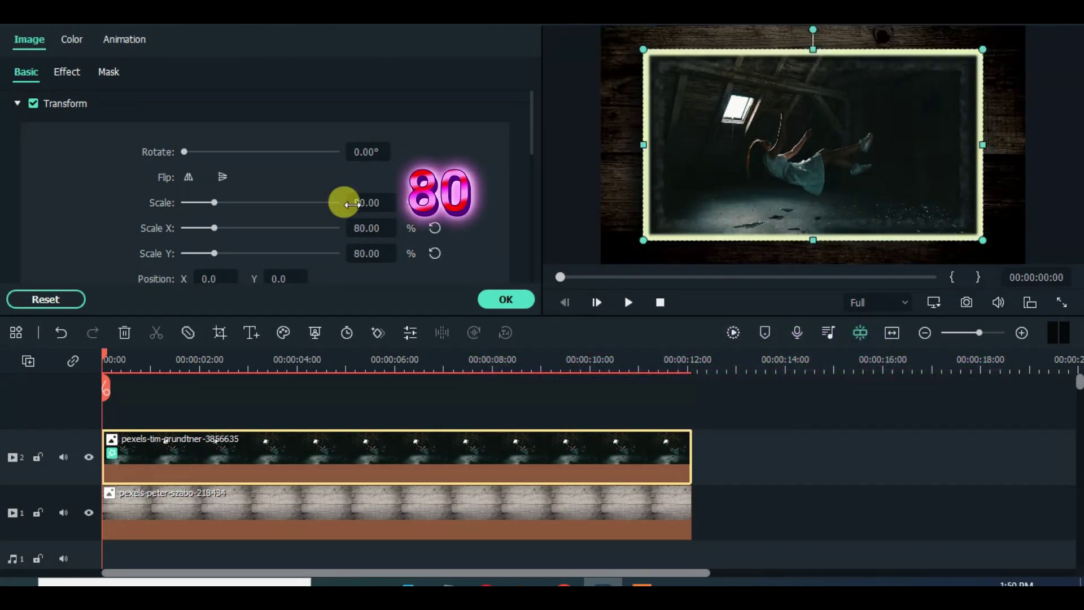
# Step: Set the preview zoom level to 10% and move the attic picture off the canvas's lower-right corner to about X 341, Y -345.3
pyautogui.rightClick(836, 161)
pyautogui.moveTo(924, 284)
pyautogui.click(740, 274)
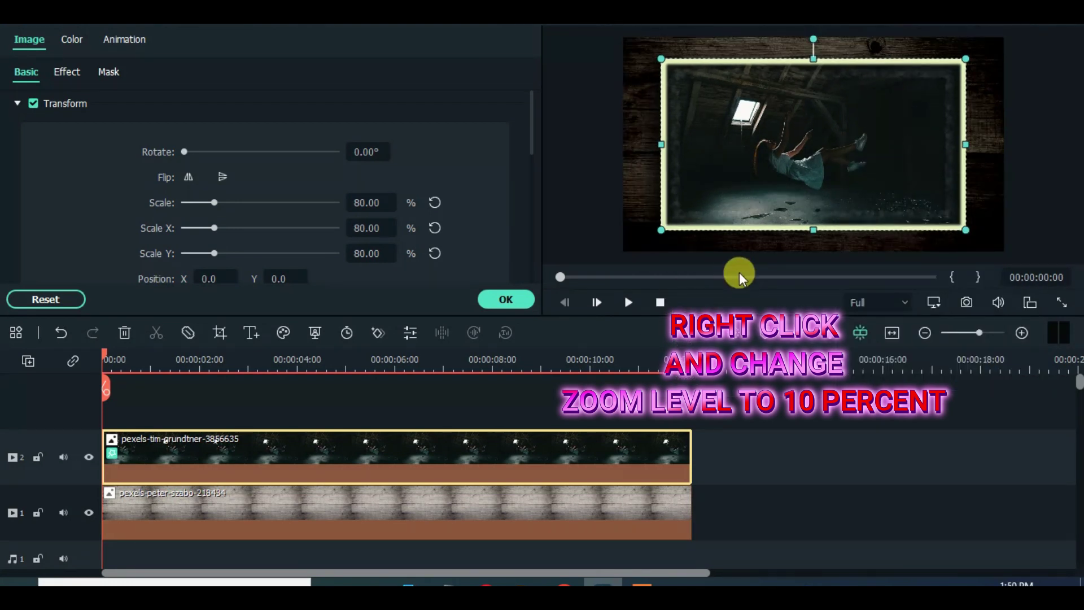
pyautogui.rightClick(892, 170)
pyautogui.click(741, 312)
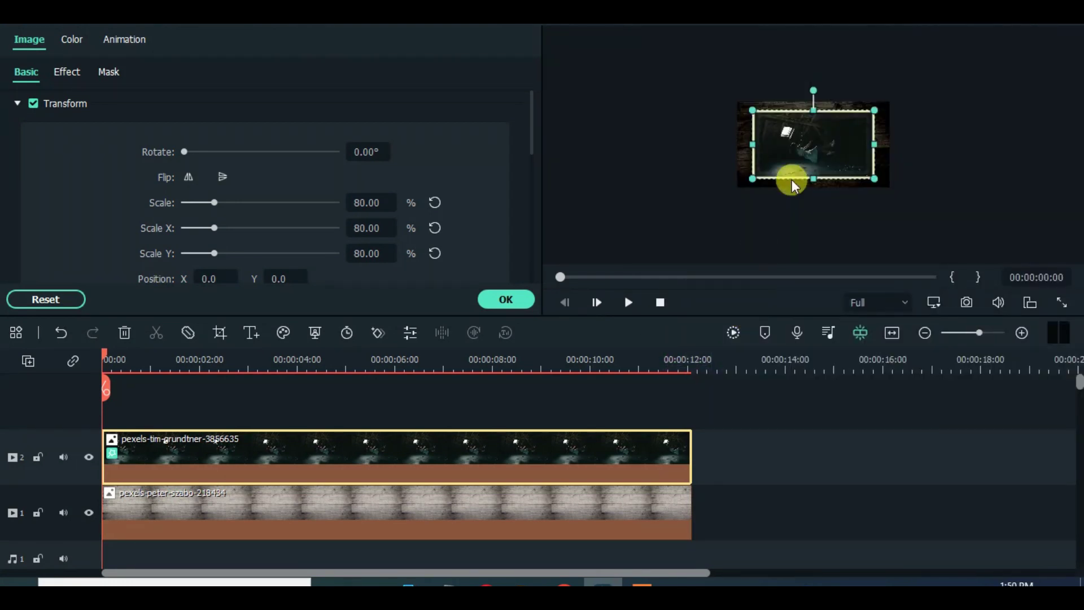
pyautogui.moveTo(803, 163); pyautogui.dragTo(888, 217)
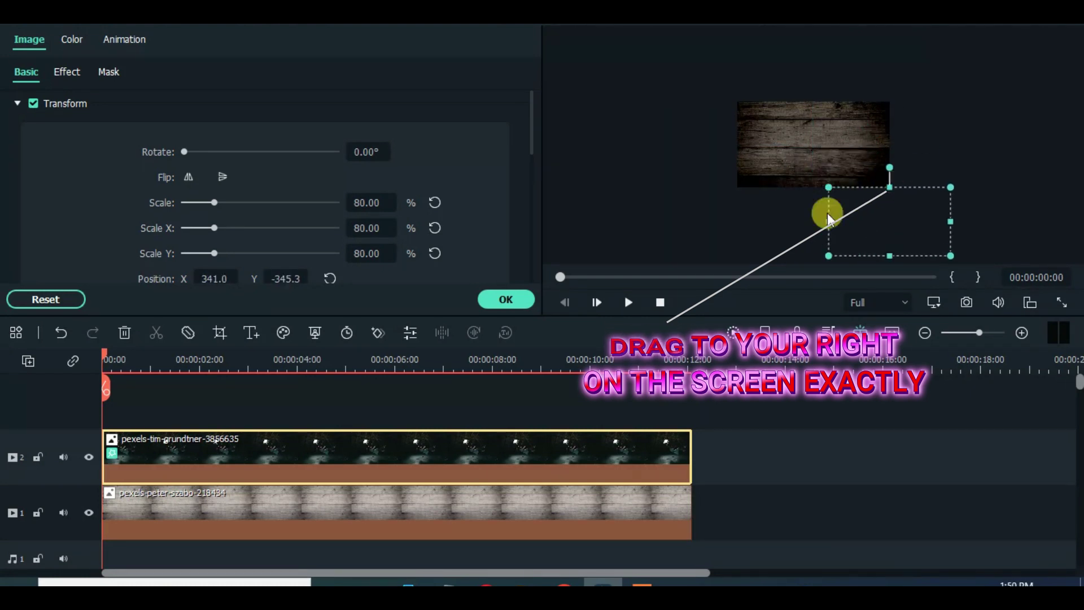
# Step: Add a custom animation keyframe at the attic clip's start and another at 00:00:01:00 with its position reset to 0, 0
pyautogui.click(126, 39)
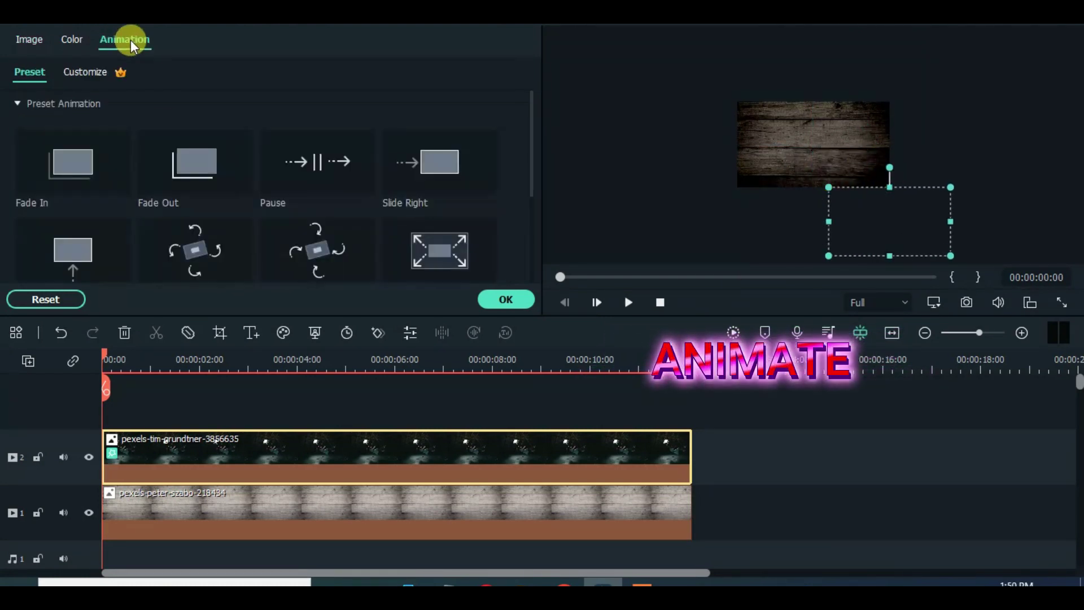
pyautogui.click(85, 72)
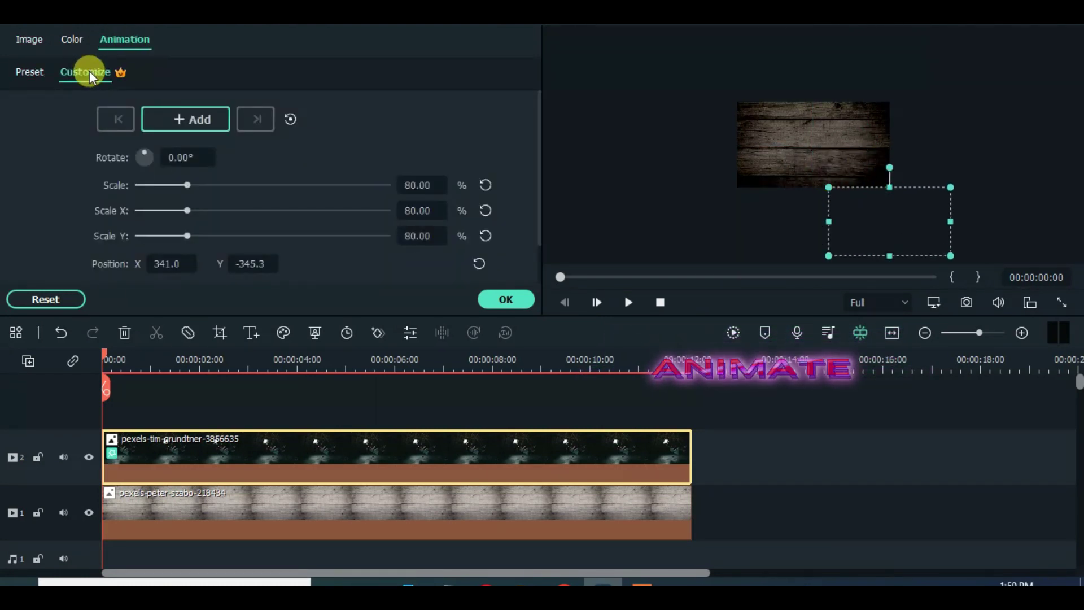
pyautogui.click(190, 121)
pyautogui.moveTo(103, 355); pyautogui.dragTo(151, 357)
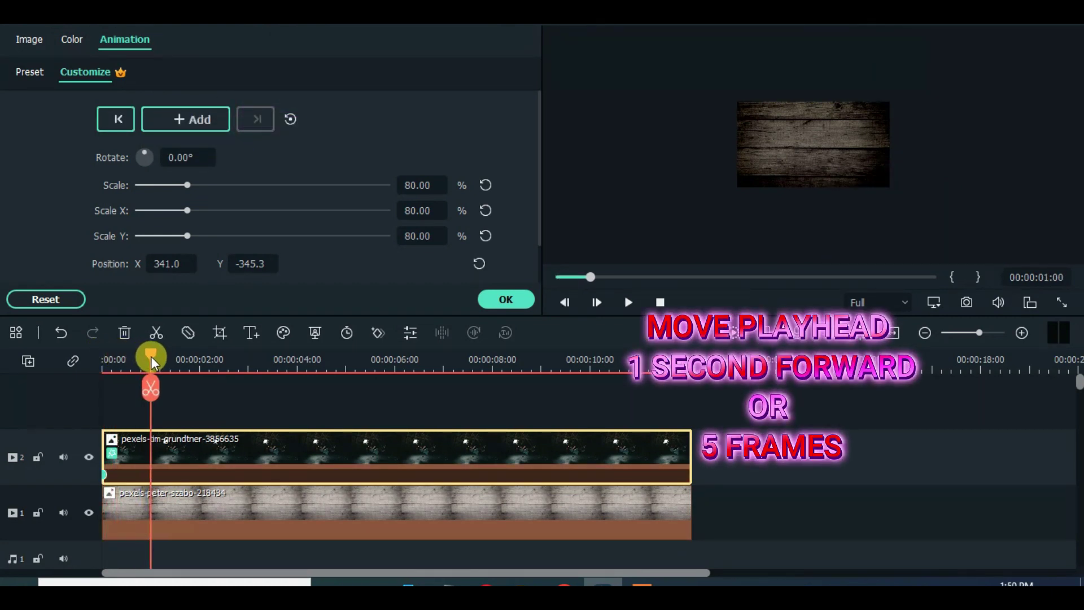
pyautogui.click(482, 264)
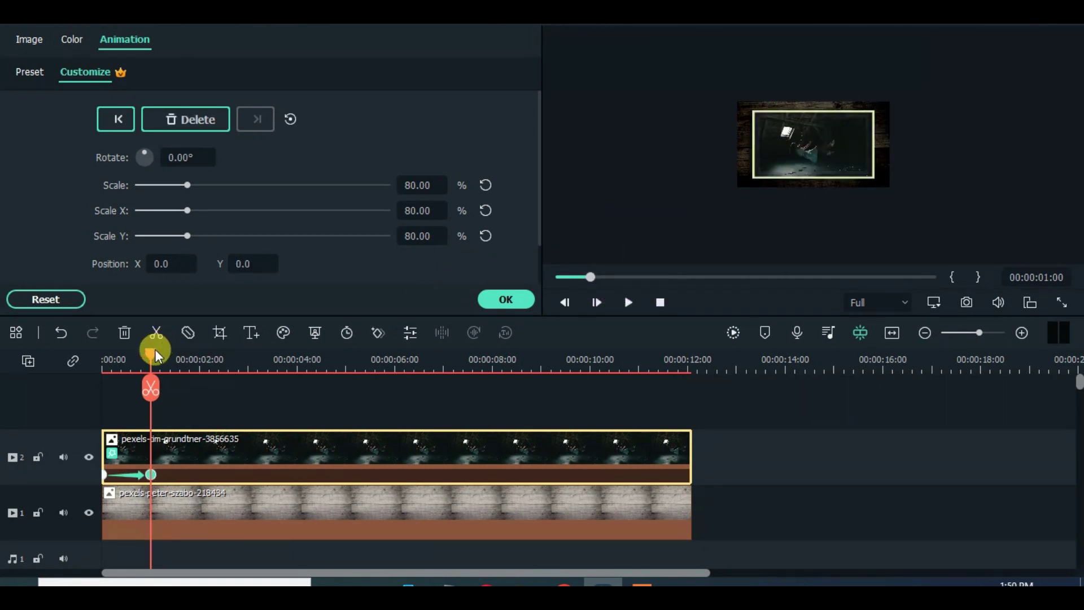
# Step: Fit the preview to the screen, render the timeline and play the attic picture's slide-in from the start
pyautogui.moveTo(155, 355); pyautogui.dragTo(86, 357)
pyautogui.rightClick(686, 221)
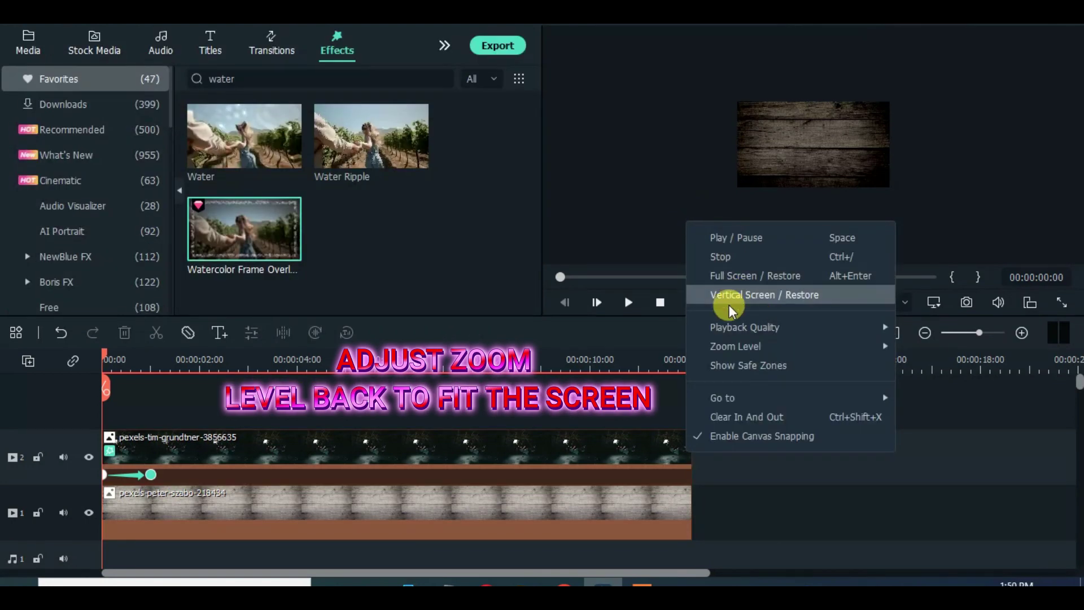
pyautogui.moveTo(726, 346)
pyautogui.click(937, 345)
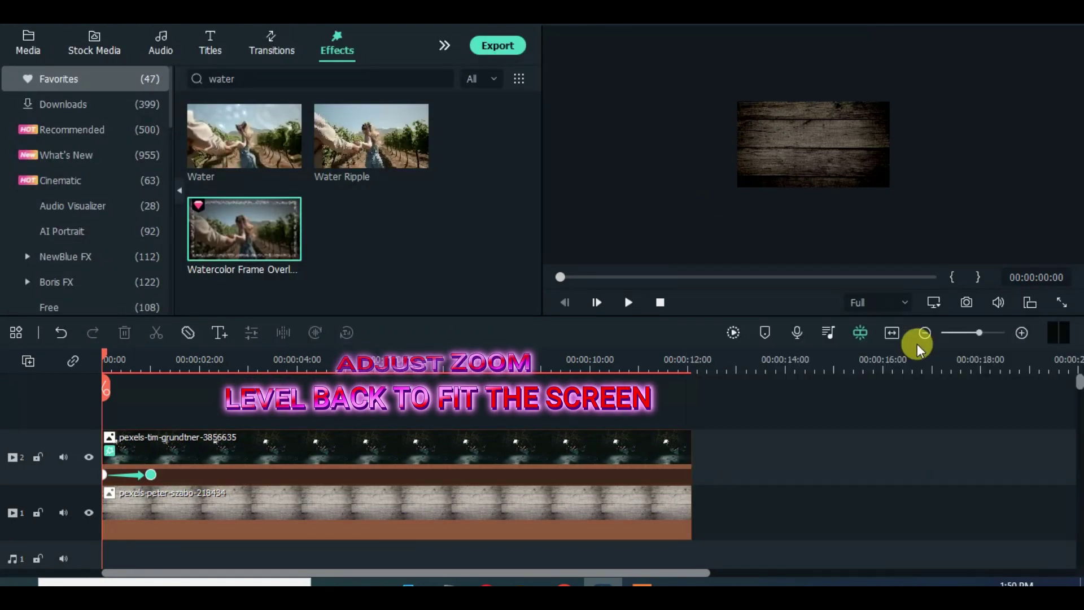
pyautogui.click(733, 333)
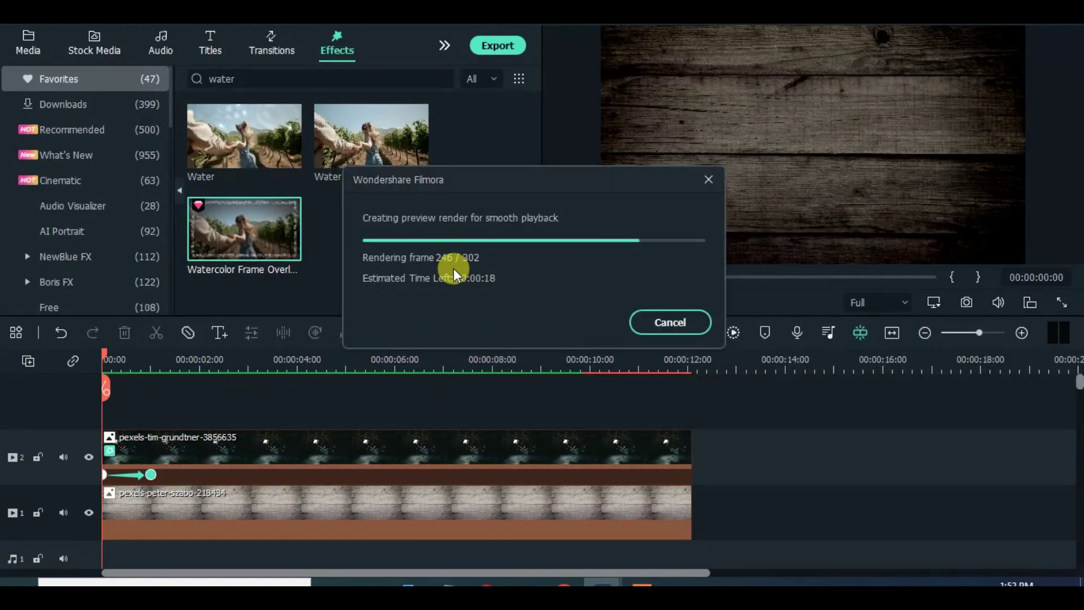
pyautogui.click(626, 303)
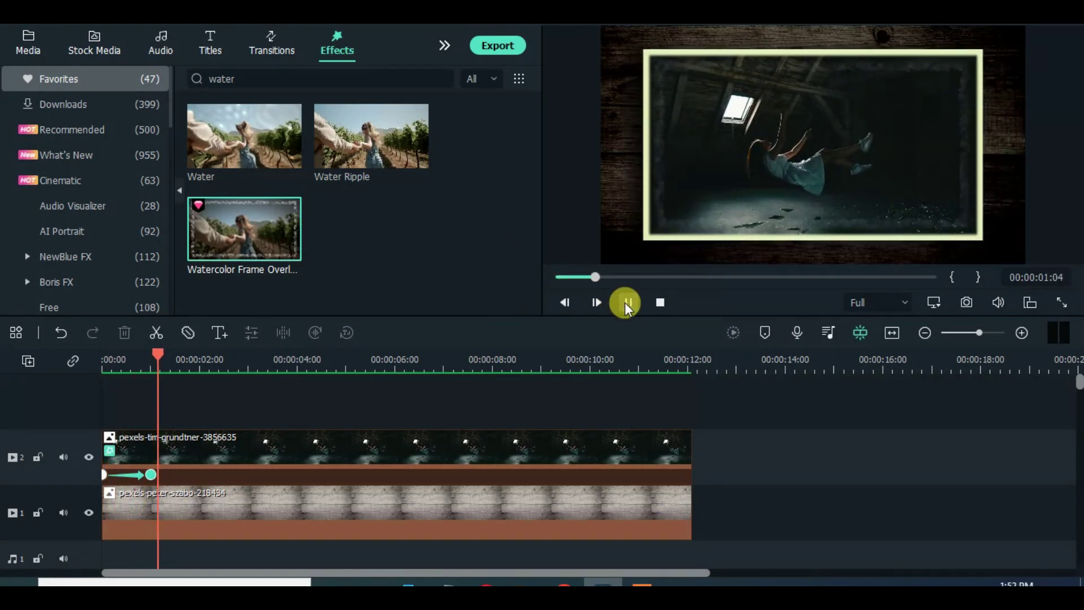
pyautogui.click(559, 277)
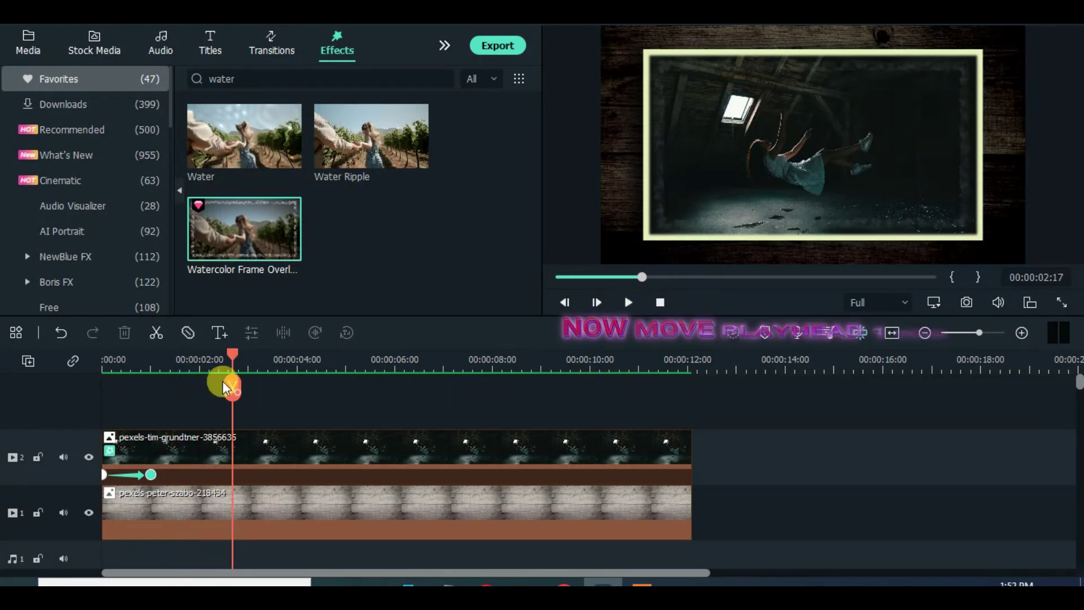
# Step: Place the playhead at 00:00:02:00 and copy the attic clip's effects
pyautogui.moveTo(238, 355); pyautogui.dragTo(201, 354)
pyautogui.click(272, 437)
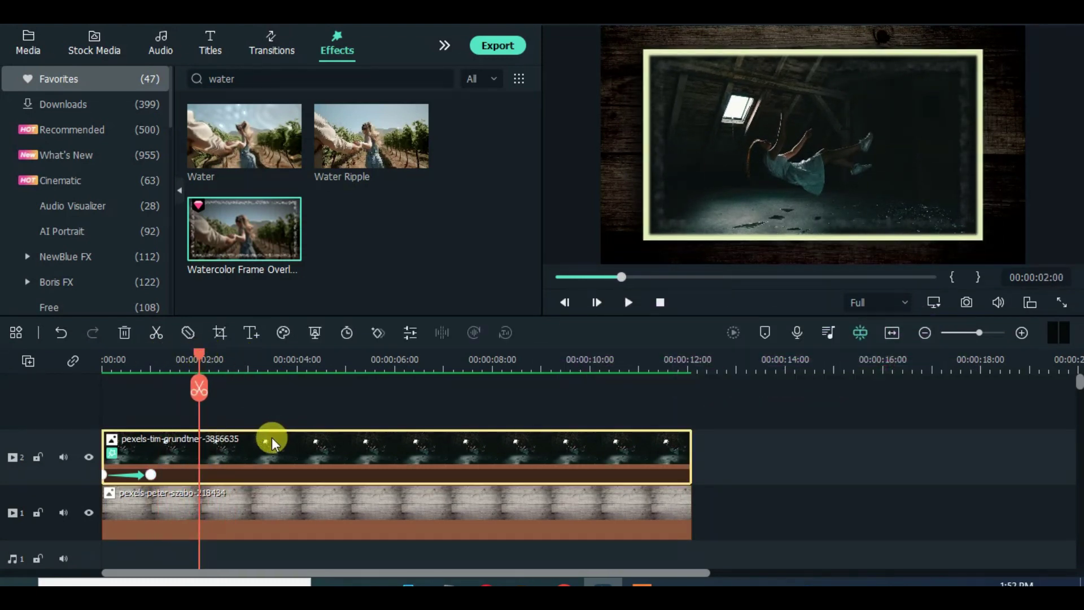
pyautogui.rightClick(272, 437)
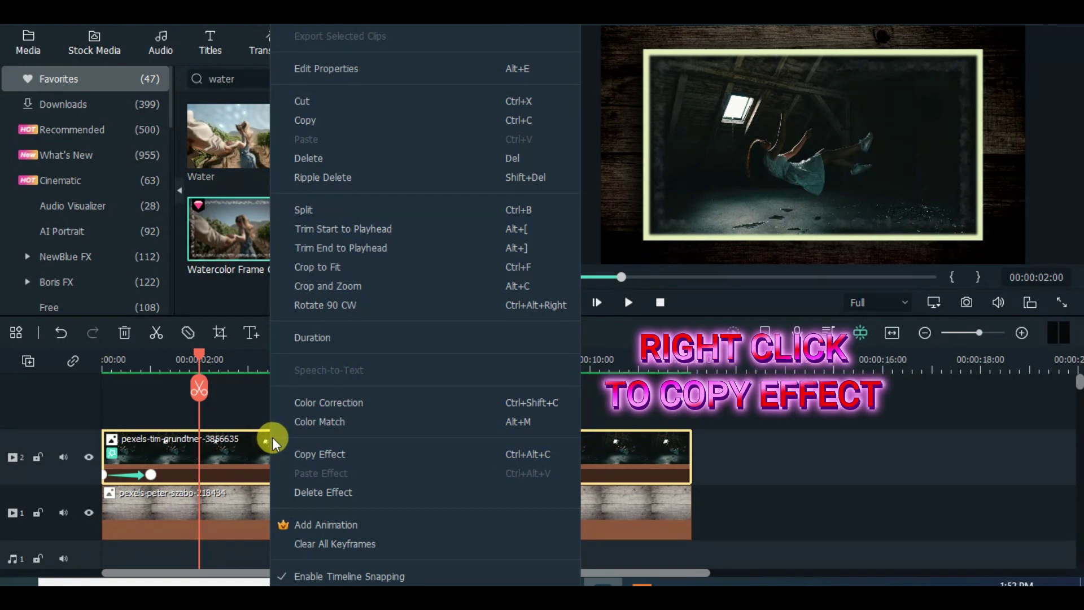
pyautogui.click(330, 454)
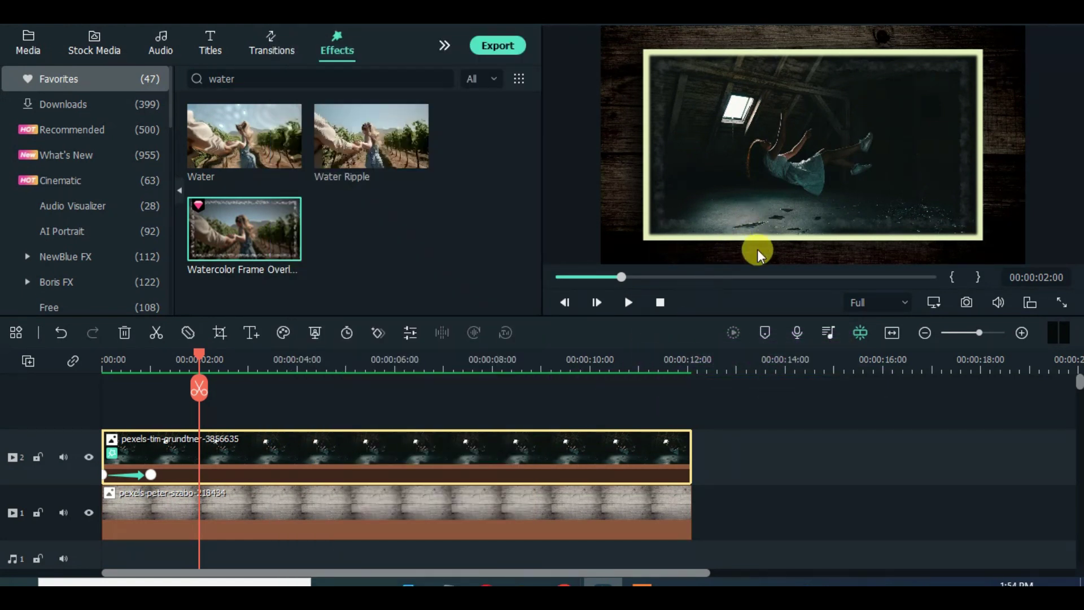
# Step: Place the black-and-white portrait picture on track 3 at 00:00:02:00 and extend it to the end of the clips below
pyautogui.click(726, 247)
pyautogui.rightClick(726, 246)
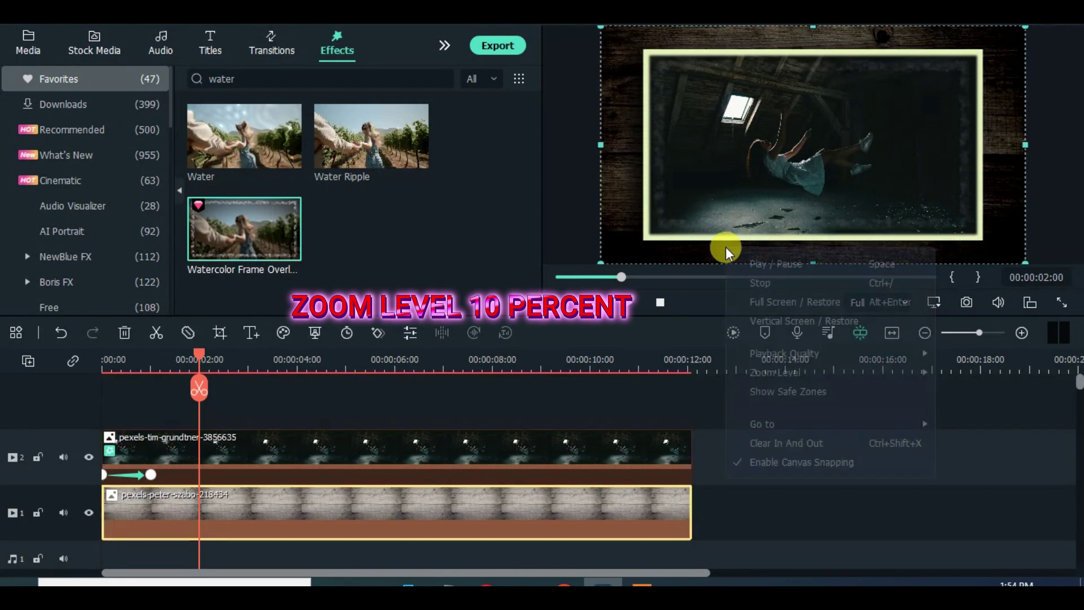
pyautogui.moveTo(756, 373)
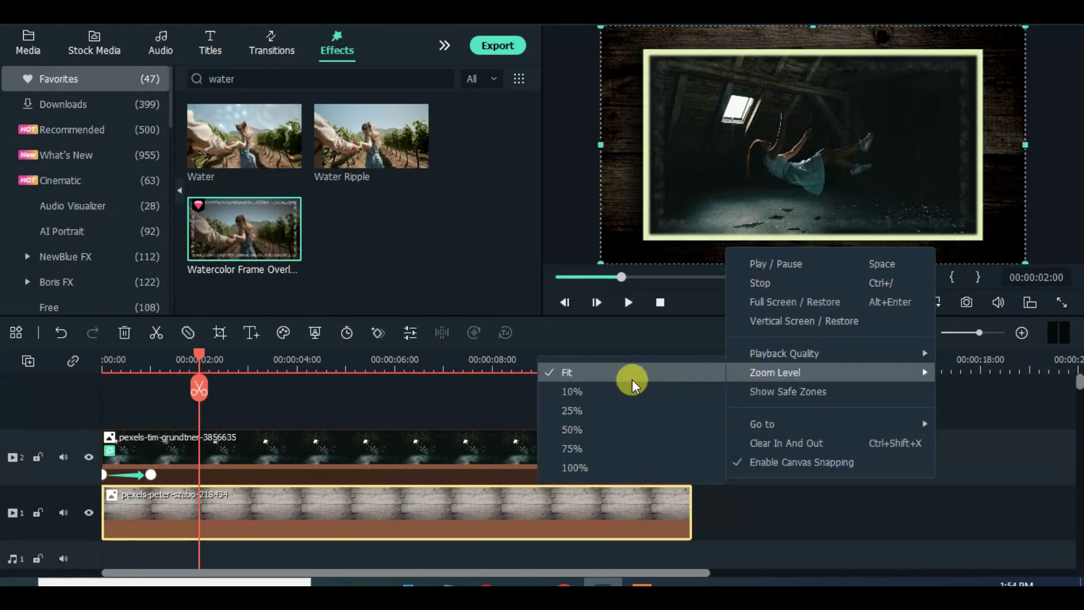
pyautogui.click(601, 389)
pyautogui.click(27, 43)
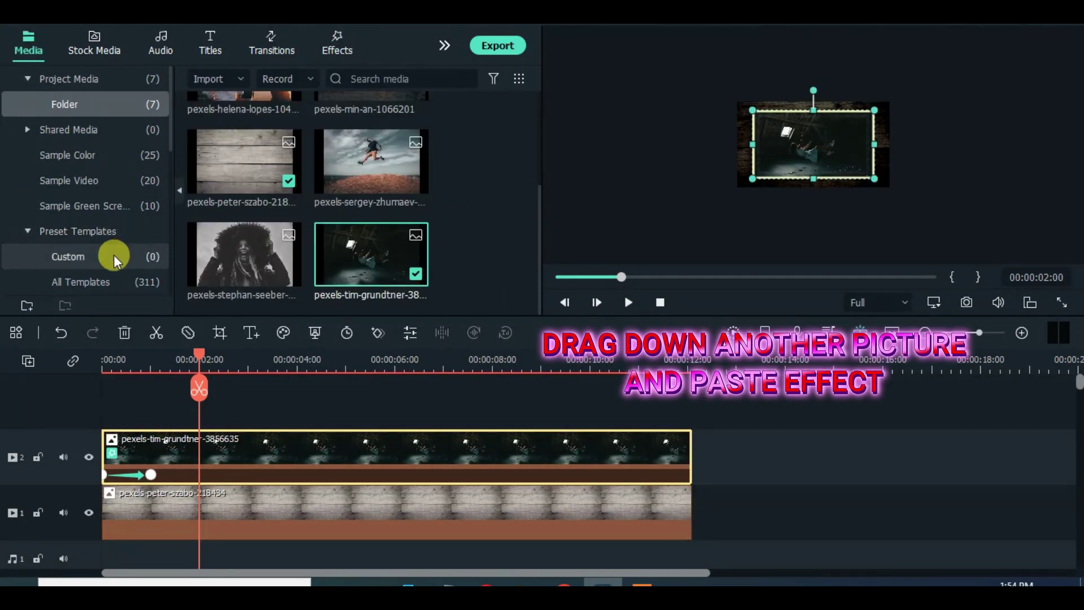
pyautogui.moveTo(217, 257); pyautogui.dragTo(219, 415)
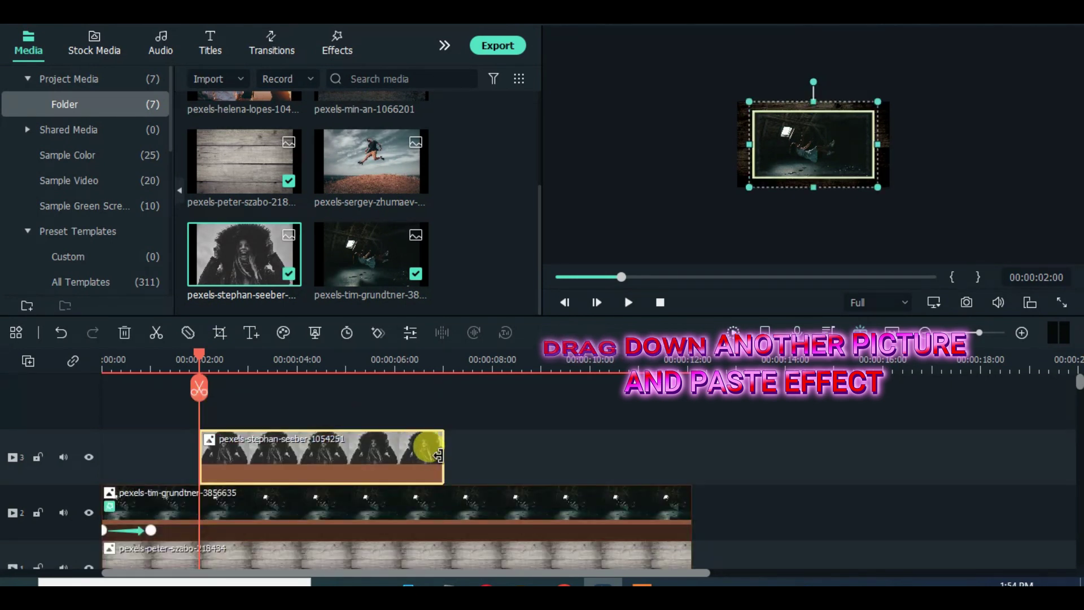
pyautogui.moveTo(443, 446); pyautogui.dragTo(694, 467)
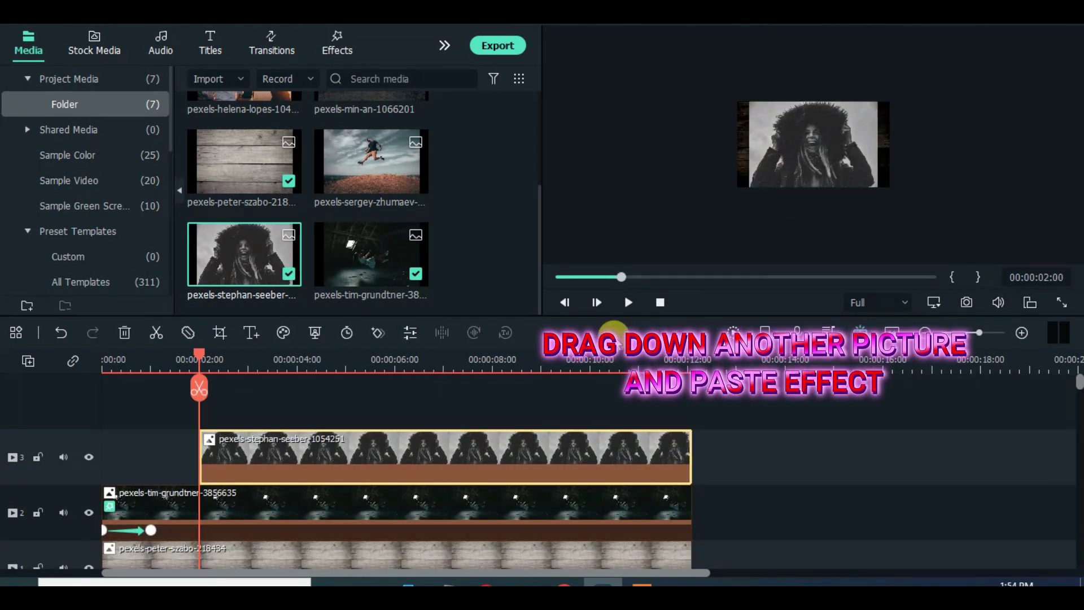
# Step: Paste the copied effects onto the portrait clip and add a keyframe at its start with a 15° rotation
pyautogui.rightClick(253, 454)
pyautogui.click(300, 472)
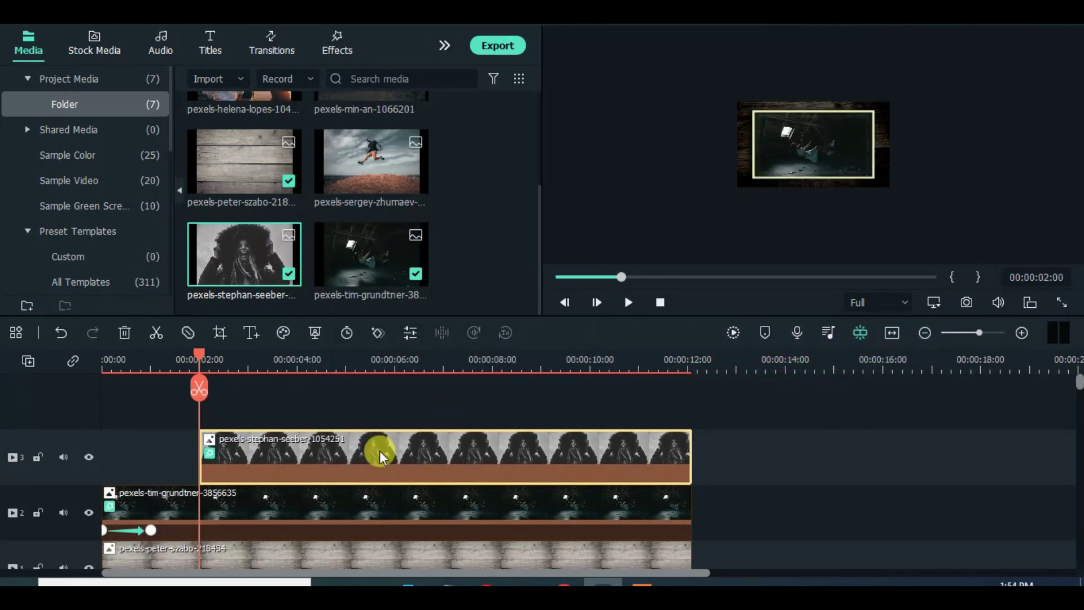
pyautogui.doubleClick(412, 450)
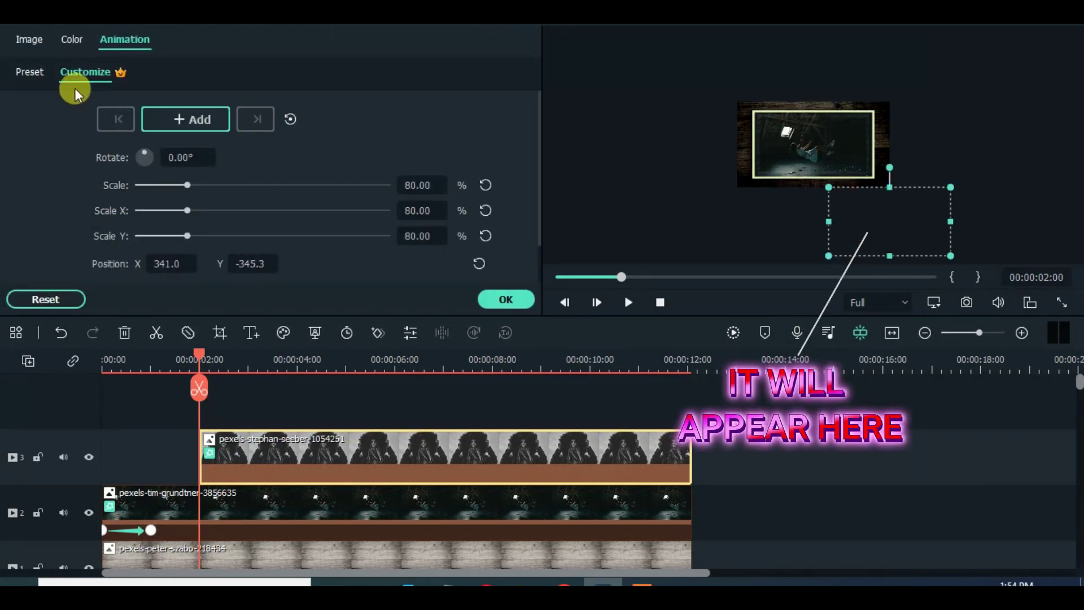
pyautogui.click(191, 119)
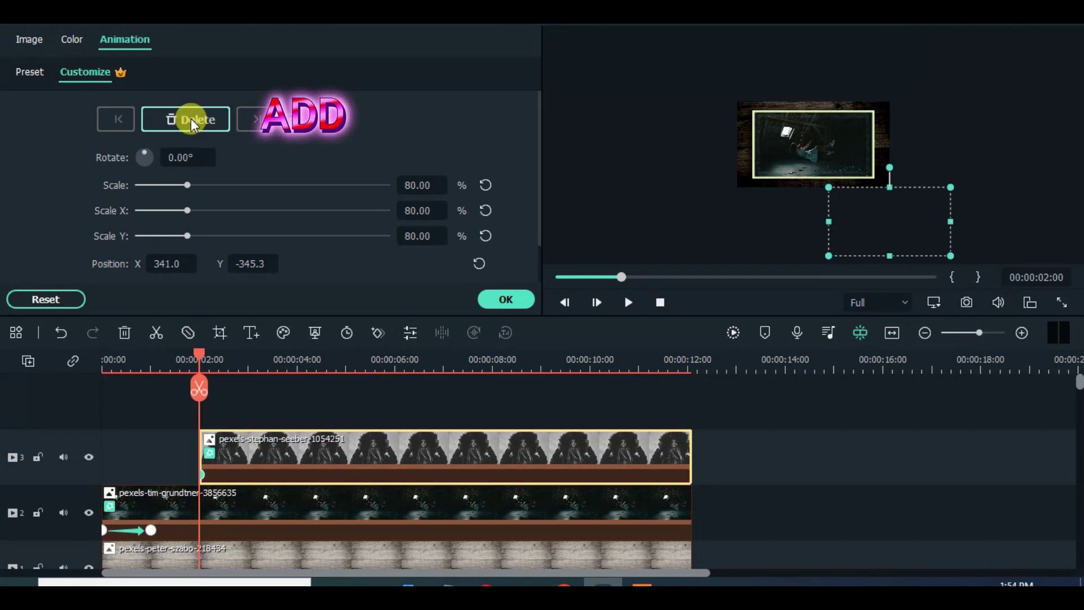
pyautogui.click(178, 157)
pyautogui.write('15')
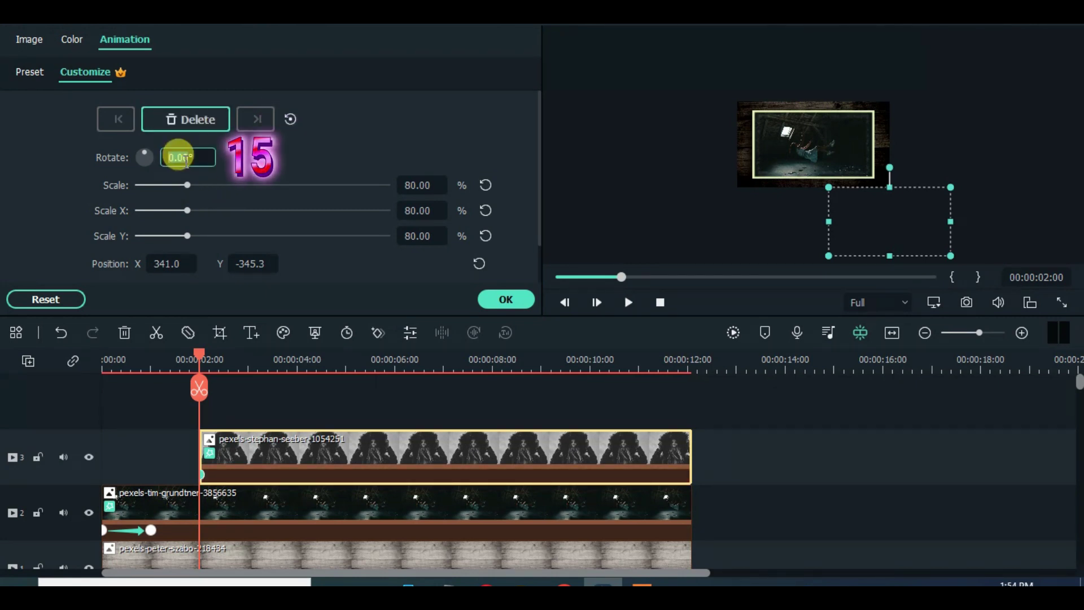
pyautogui.press('Return')
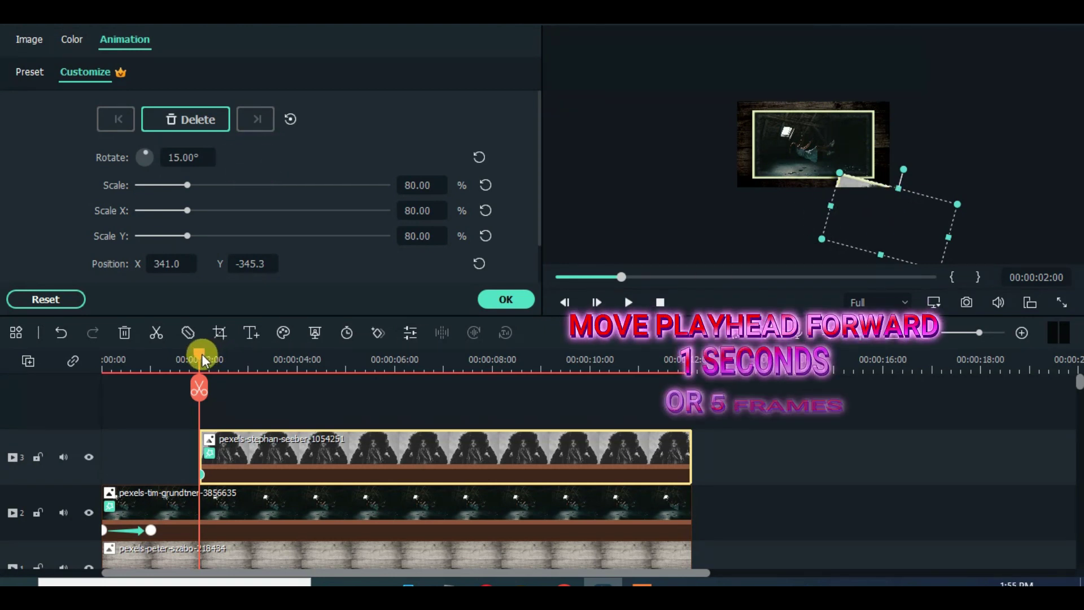
# Step: Keyframe the portrait clip at 00:00:03:00 with its rotation at 0° and its position at X 16.6, Y -10.2
pyautogui.moveTo(199, 355); pyautogui.dragTo(249, 354)
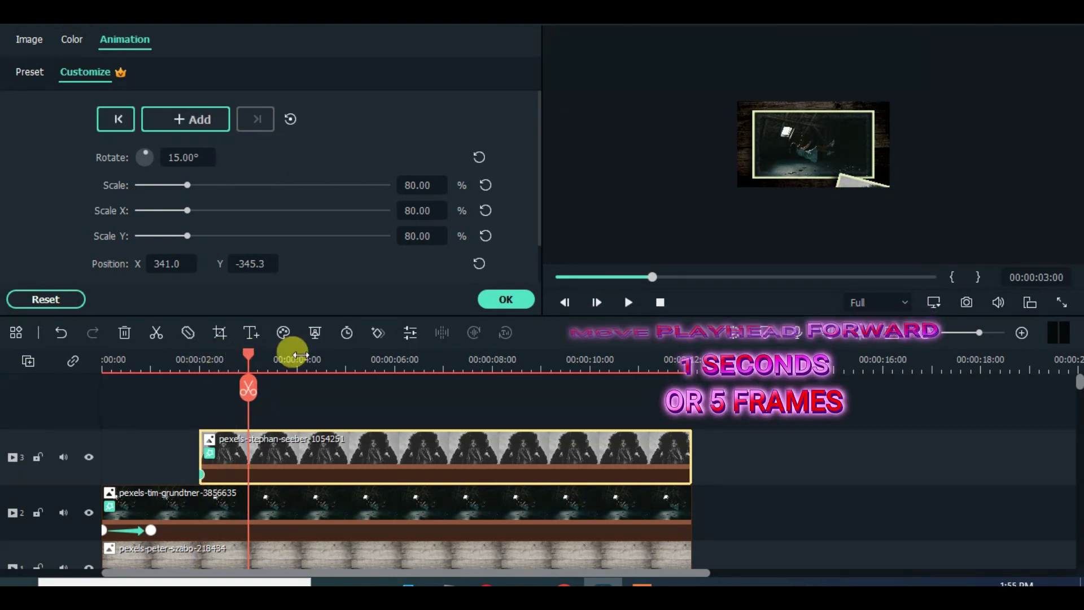
pyautogui.doubleClick(187, 157)
pyautogui.write('0')
pyautogui.click(76, 135)
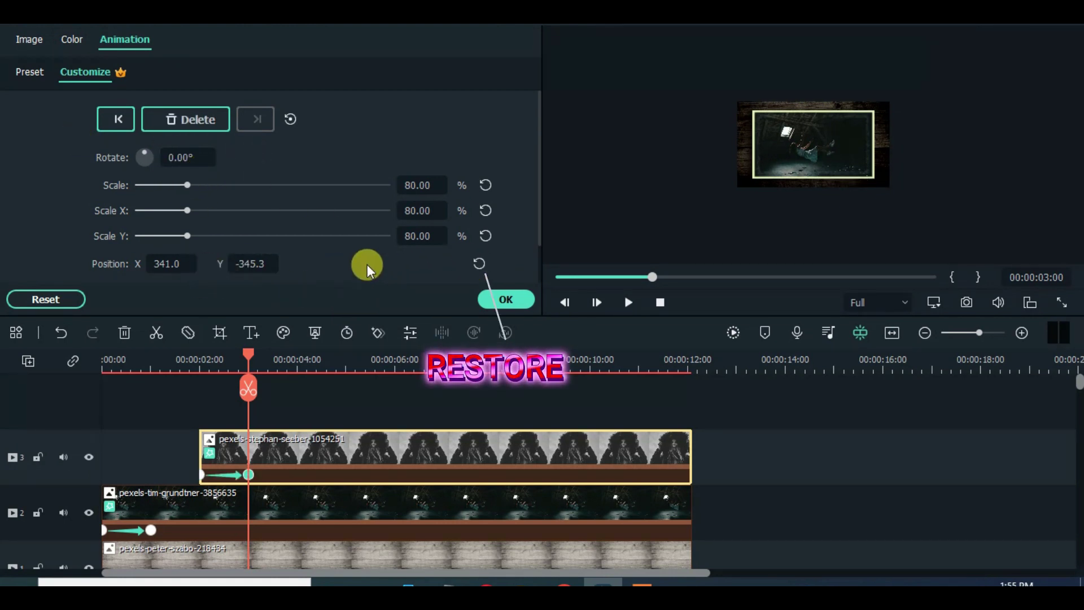
pyautogui.click(480, 263)
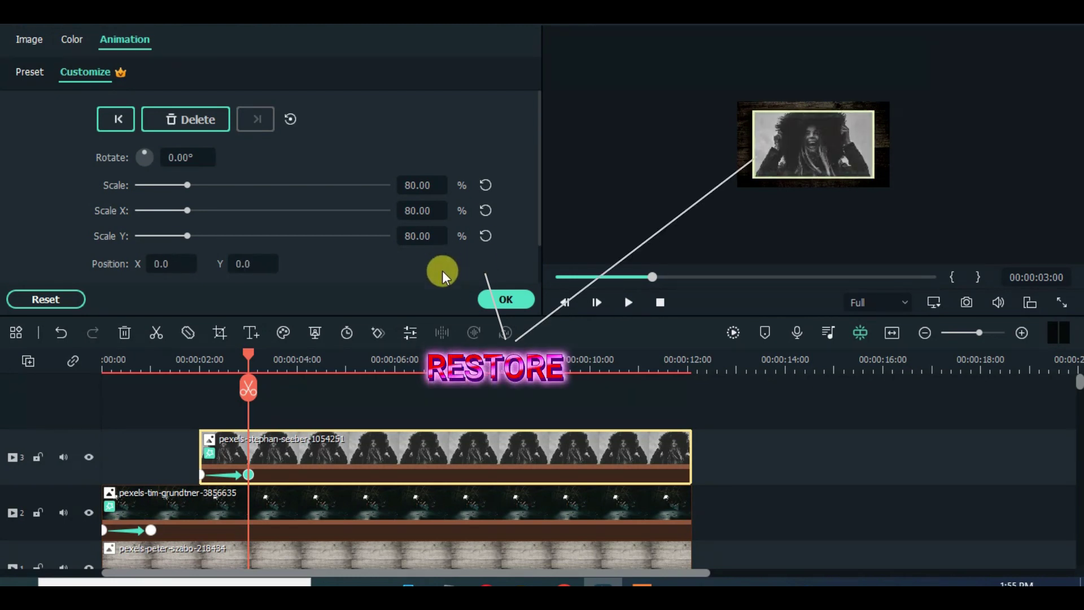
pyautogui.click(162, 262)
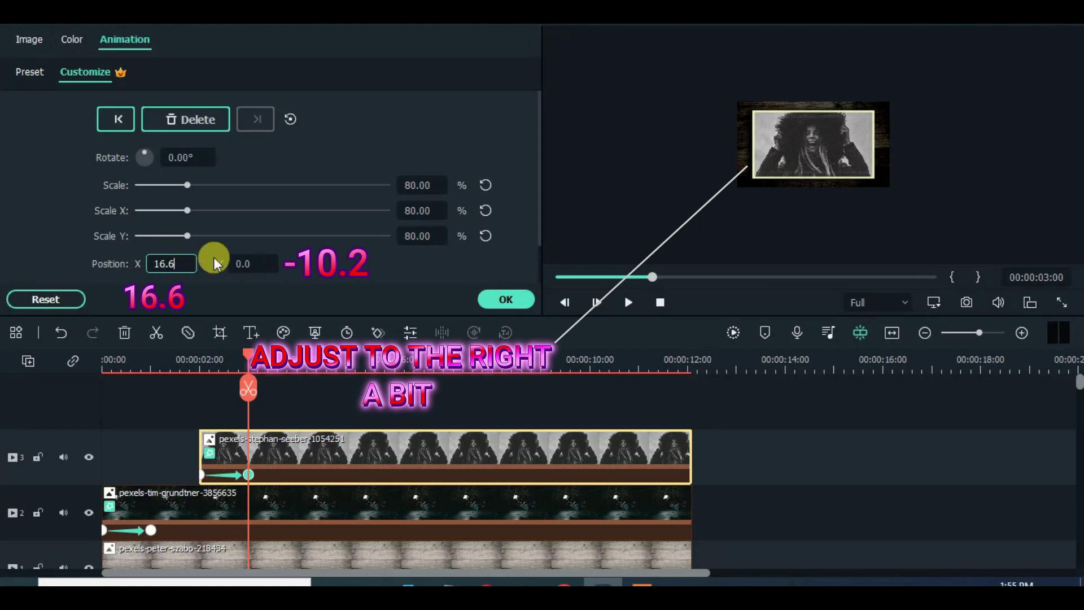
pyautogui.click(244, 259)
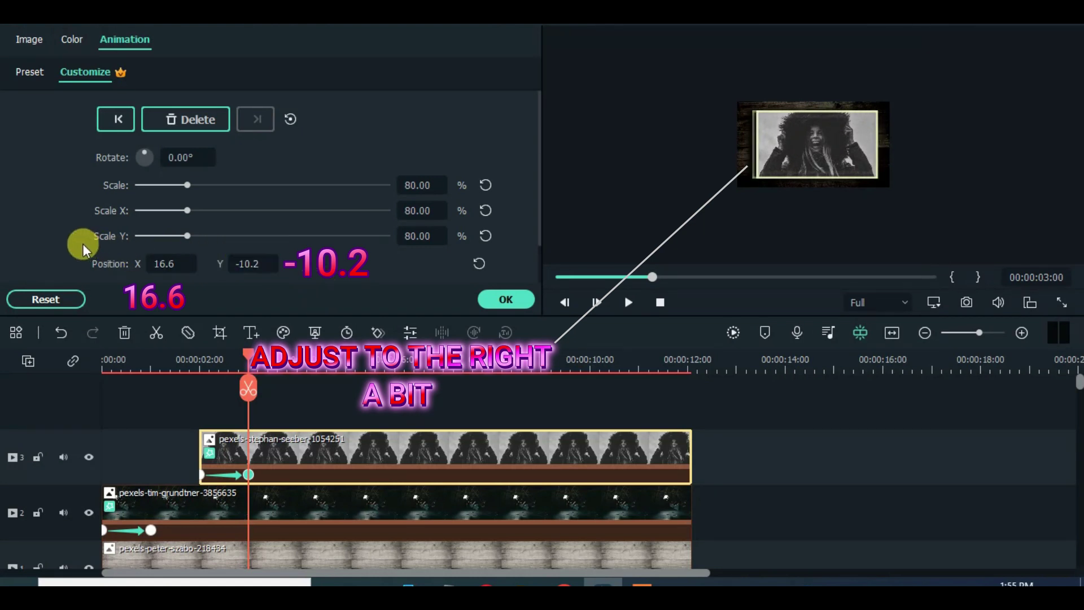
pyautogui.press('Return')
# Step: Return the playhead to the start, render the timeline preview and set the preview zoom level to Fit
pyautogui.moveTo(249, 354); pyautogui.dragTo(104, 354)
pyautogui.click(733, 333)
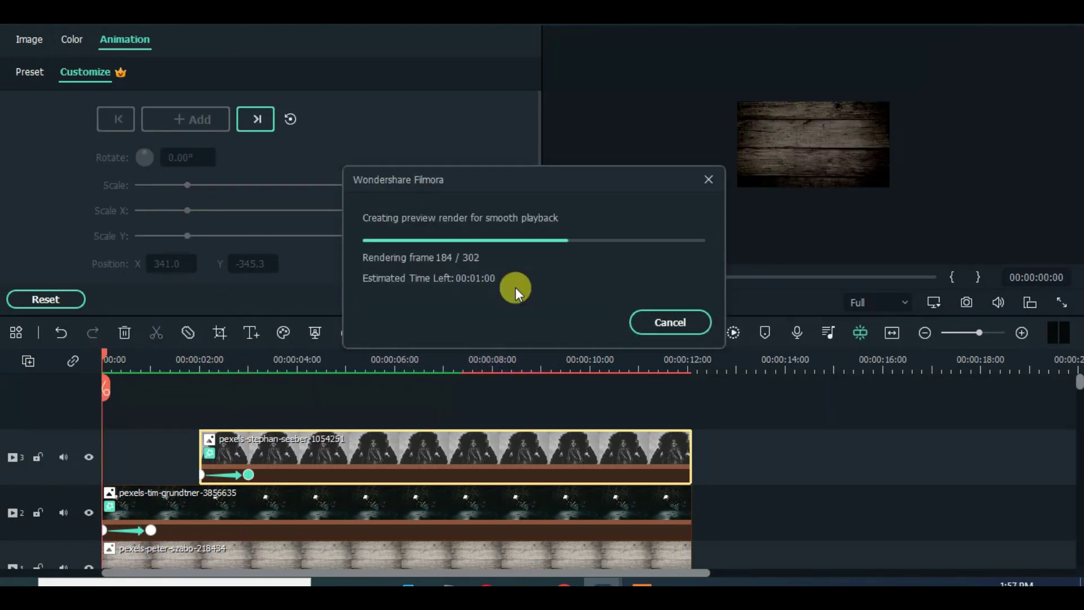
pyautogui.rightClick(710, 206)
pyautogui.moveTo(746, 333)
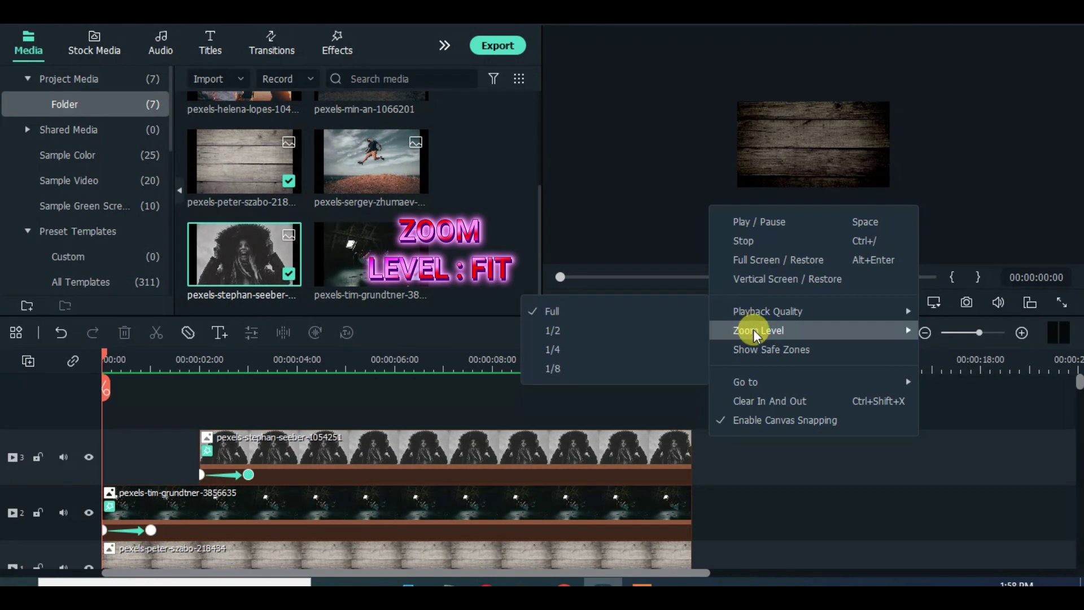
pyautogui.click(564, 332)
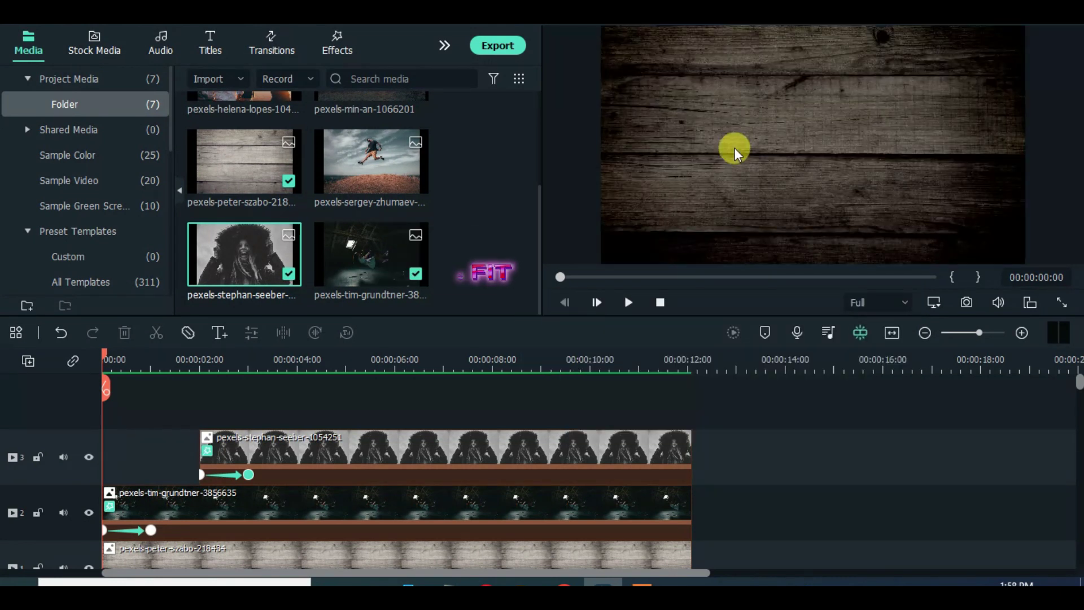
# Step: Play back the rendered slideshow and replay the portrait picture's entrance from shortly before 2 seconds
pyautogui.click(625, 303)
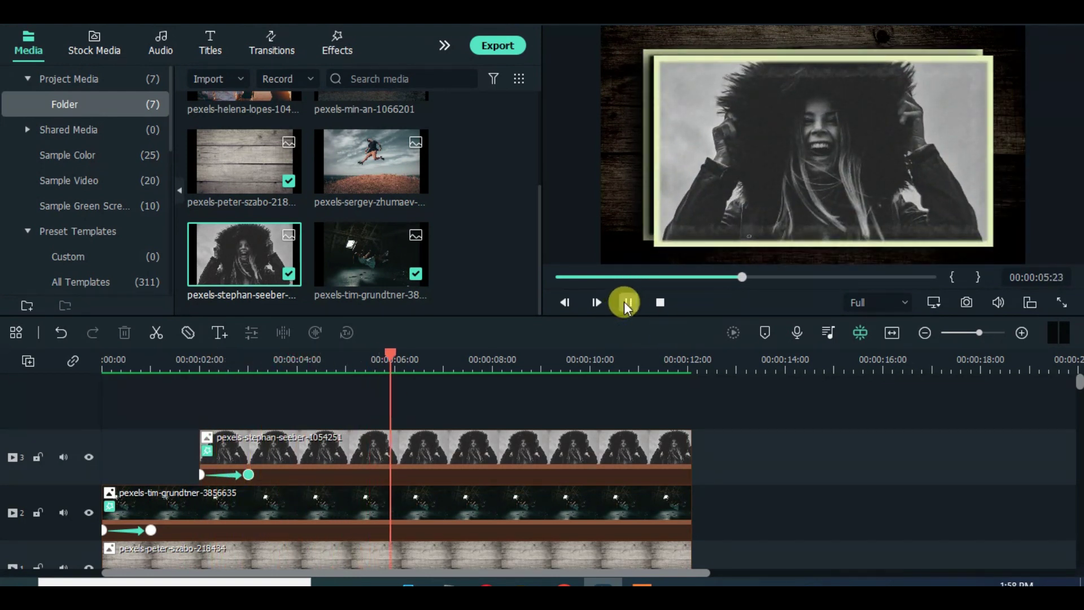
pyautogui.click(627, 306)
pyautogui.moveTo(400, 351); pyautogui.dragTo(183, 357)
pyautogui.click(627, 305)
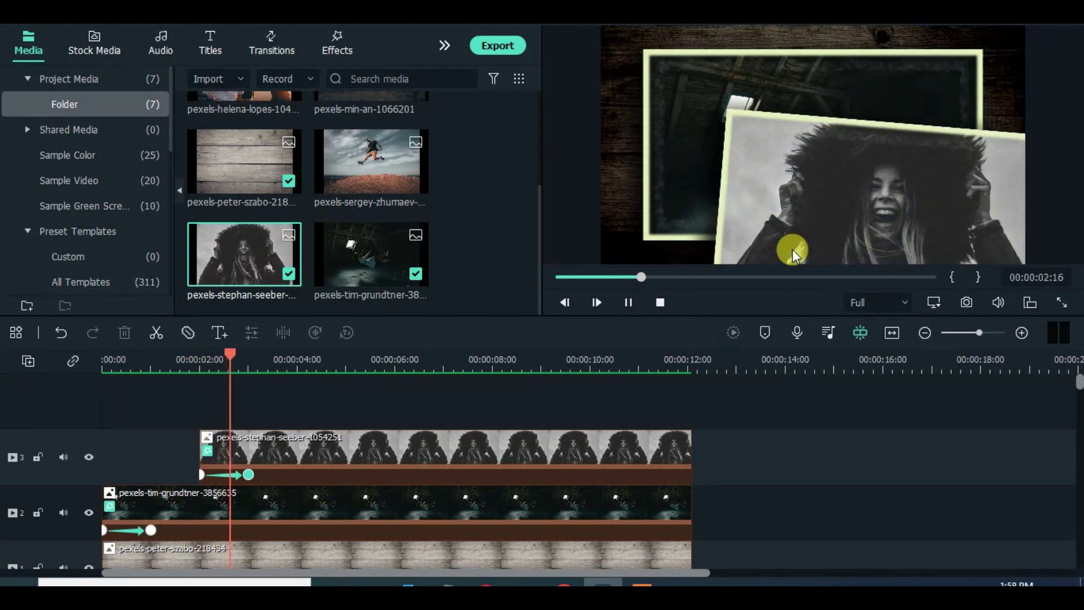
# Step: With the playhead at 00:00:04:00, set the preview zoom level to 10% and lock video track 2
pyautogui.moveTo(334, 353); pyautogui.dragTo(299, 363)
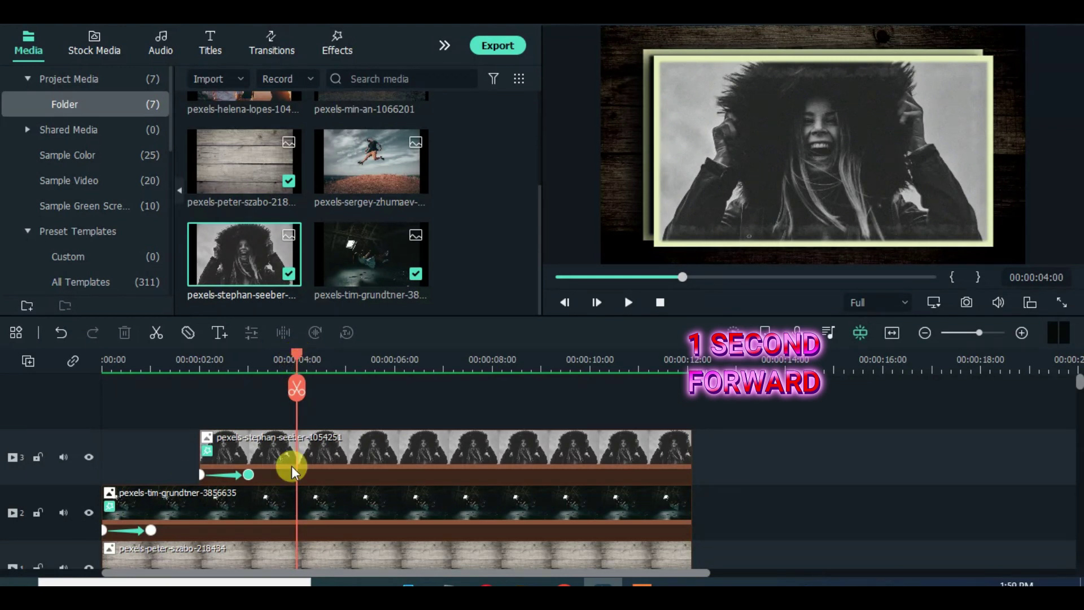
pyautogui.rightClick(713, 238)
pyautogui.moveTo(767, 363)
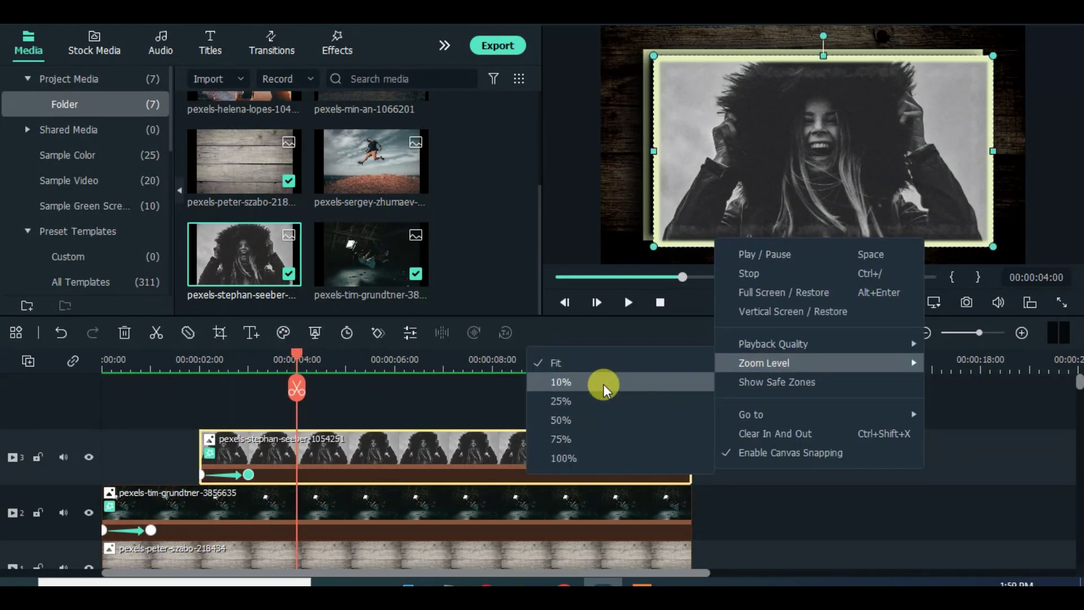
pyautogui.click(603, 388)
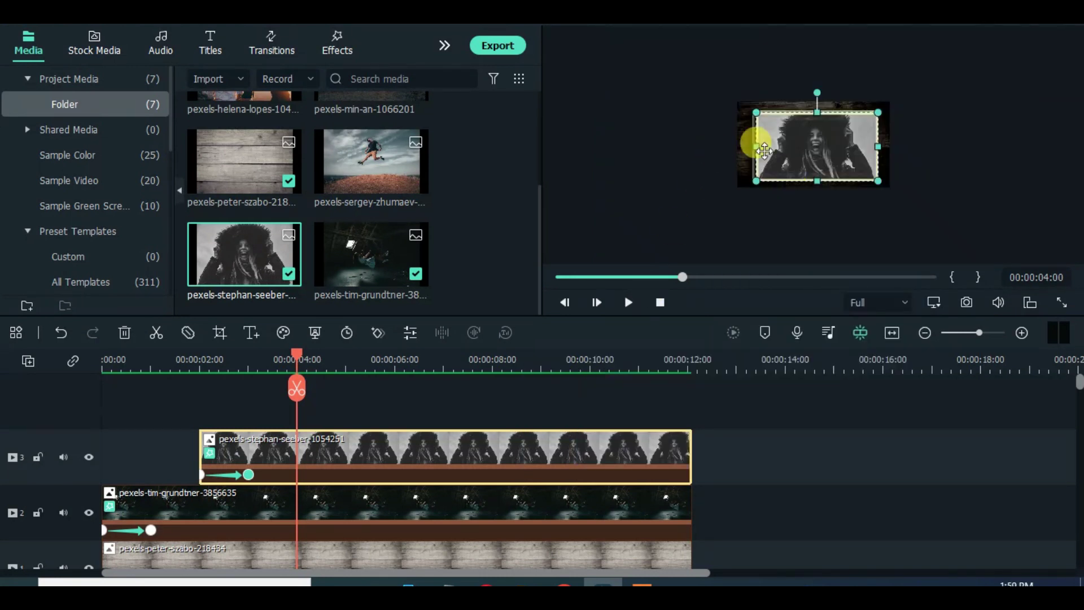
pyautogui.click(39, 514)
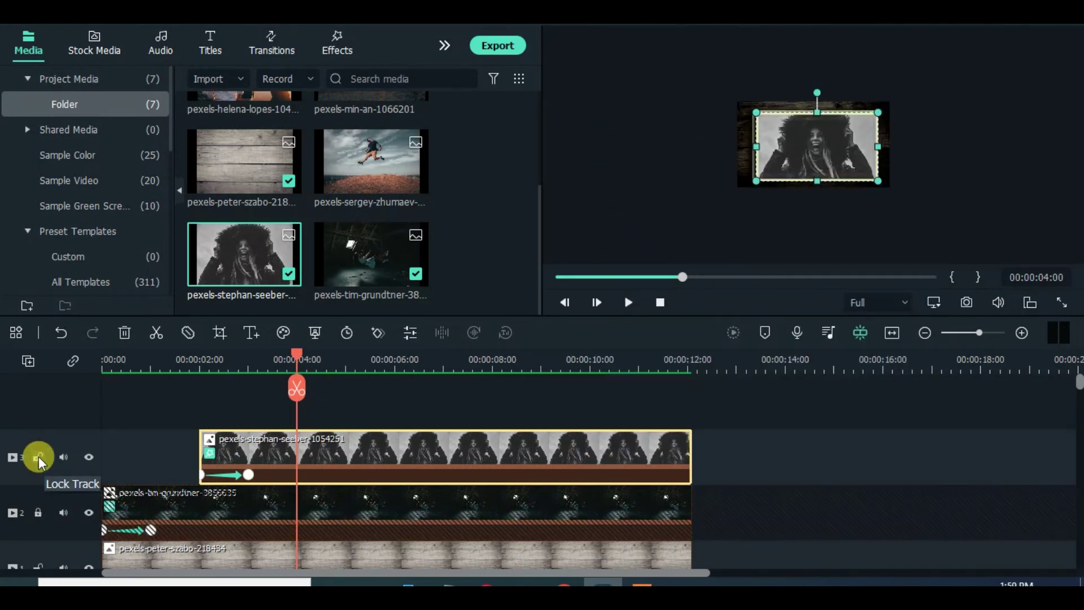
pyautogui.click(146, 456)
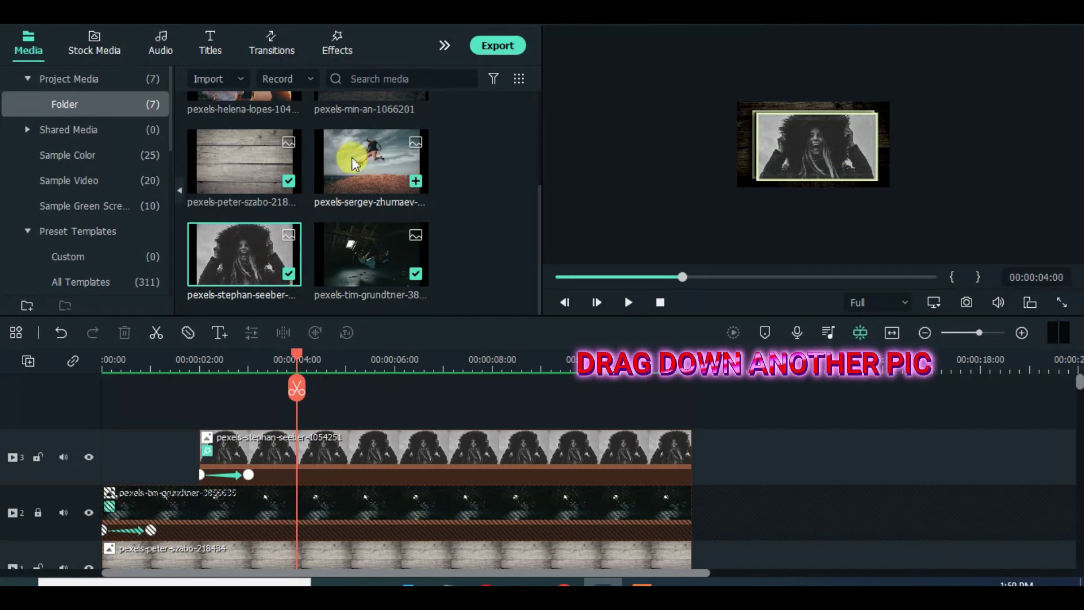
# Step: Add the jumping-man picture on a new track from 00:00:04:00 to the end of the other clips and paste the copied effects onto it
pyautogui.moveTo(355, 164); pyautogui.dragTo(412, 406)
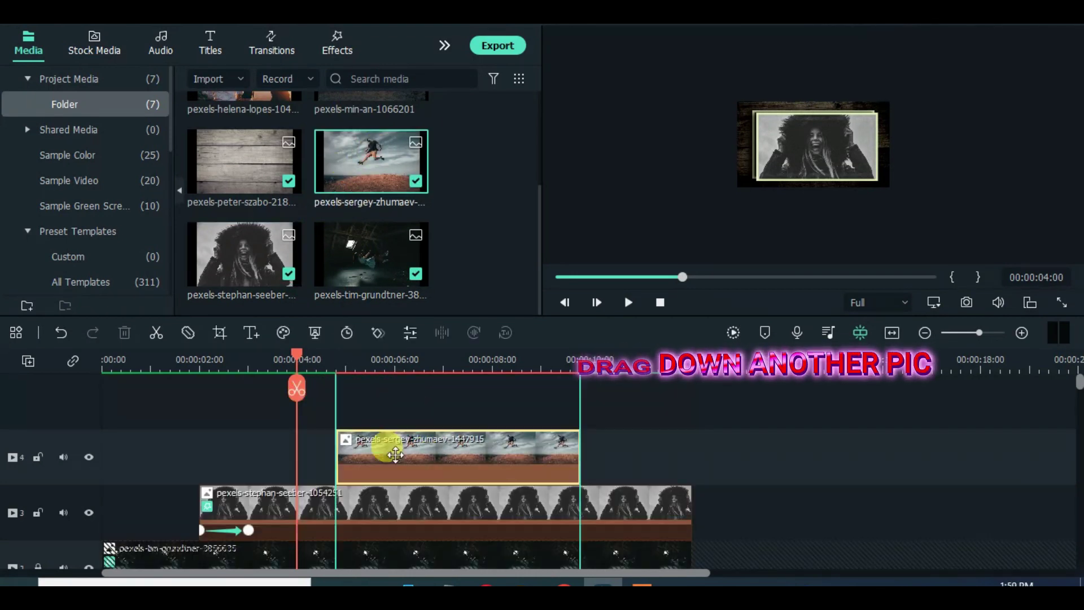
pyautogui.moveTo(382, 443); pyautogui.dragTo(341, 443)
pyautogui.moveTo(541, 464); pyautogui.dragTo(691, 462)
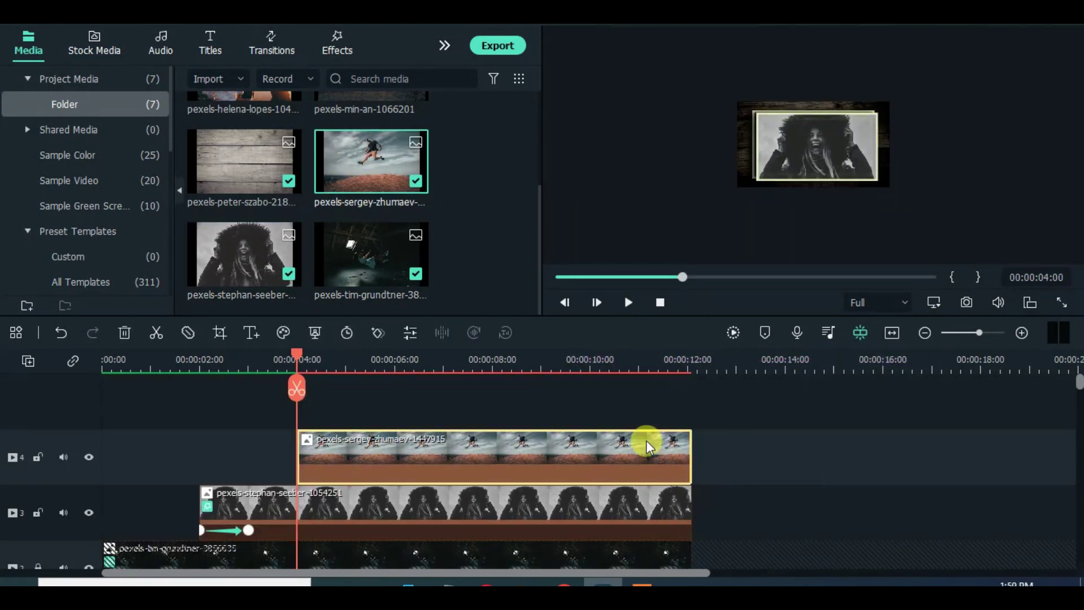
pyautogui.rightClick(387, 455)
pyautogui.click(428, 473)
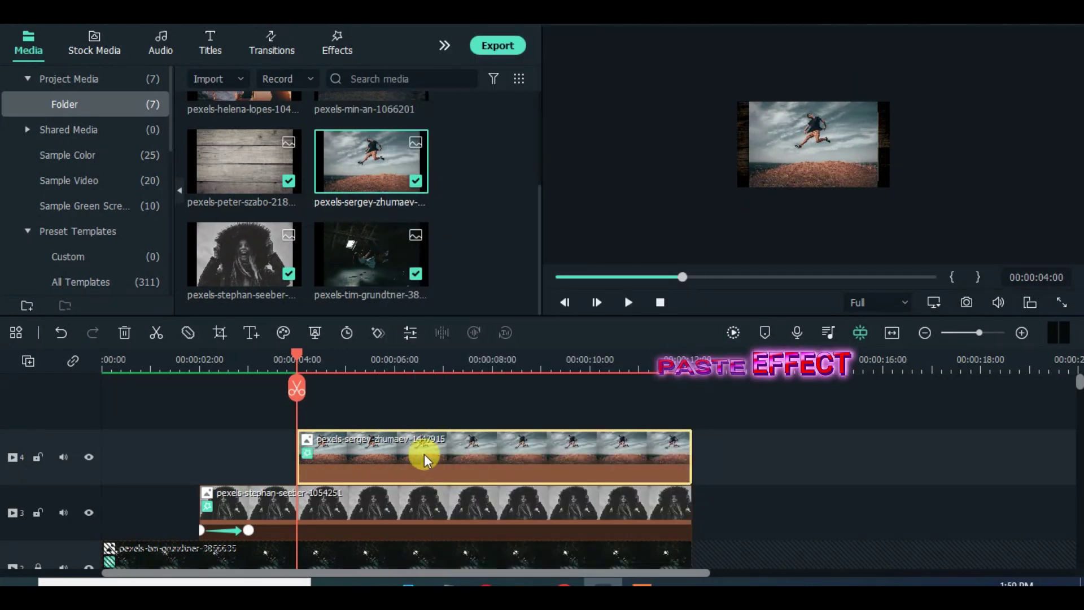
# Step: Keyframe the jumping-man clip's start below the frame's lower-left corner at X -341.0, Y -345.2, with a 15° rotation
pyautogui.doubleClick(473, 461)
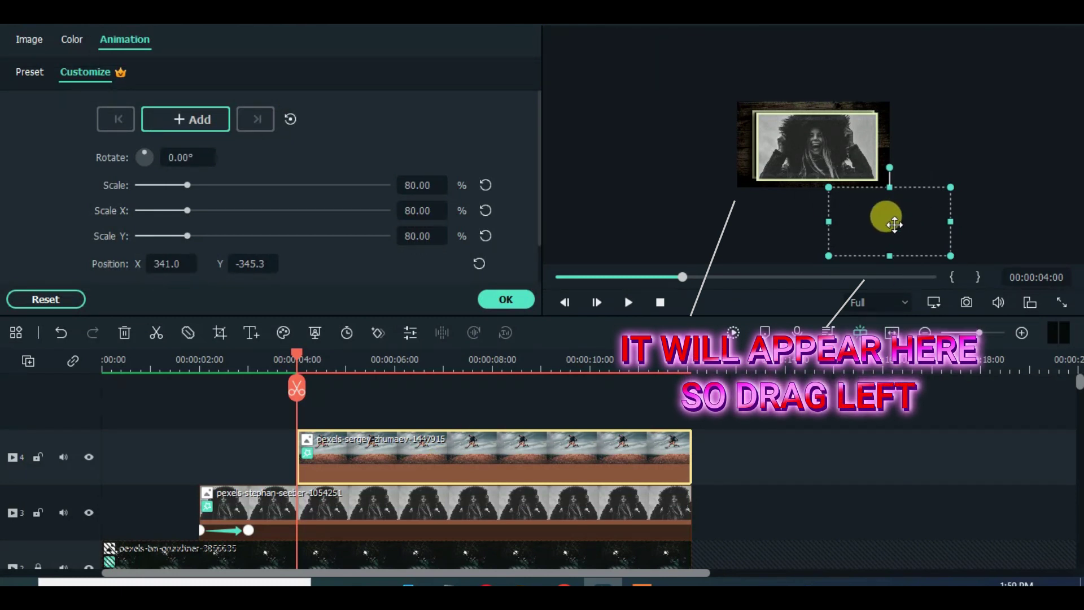
pyautogui.moveTo(845, 224); pyautogui.dragTo(724, 220)
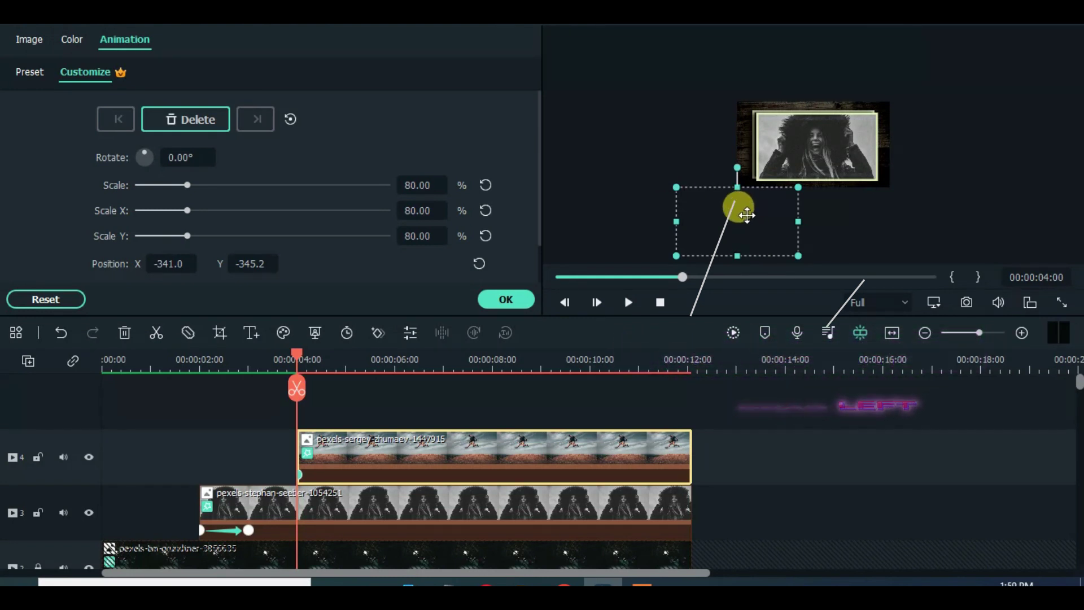
pyautogui.click(177, 157)
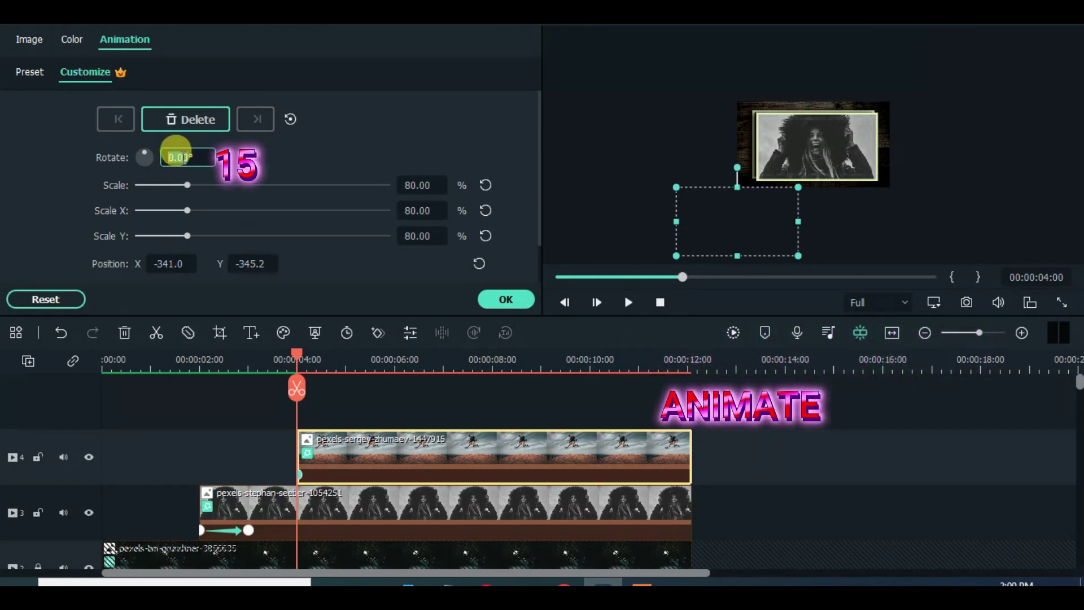
pyautogui.write('15')
pyautogui.press('Return')
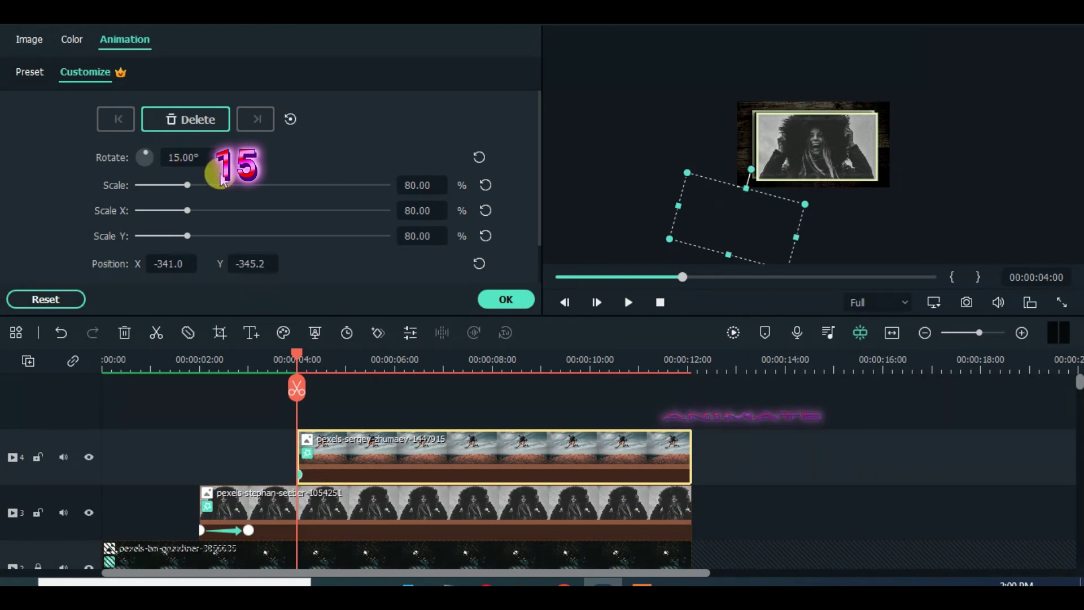
# Step: Keyframe the jumping-man clip at 00:00:05:00 with its rotation at 0.15°
pyautogui.moveTo(297, 359); pyautogui.dragTo(346, 361)
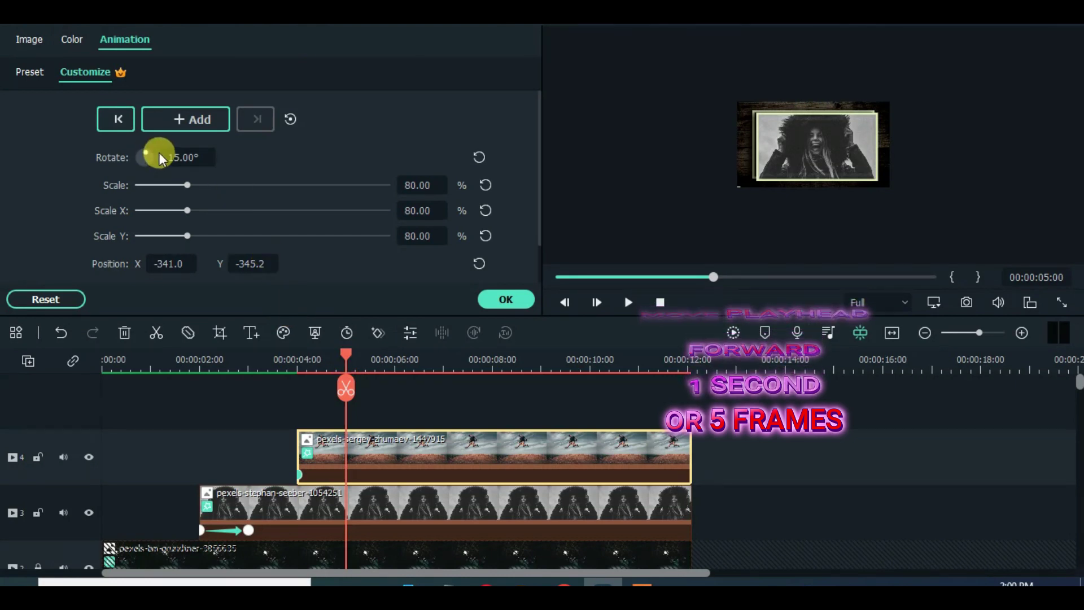
pyautogui.doubleClick(179, 157)
pyautogui.write('0.15')
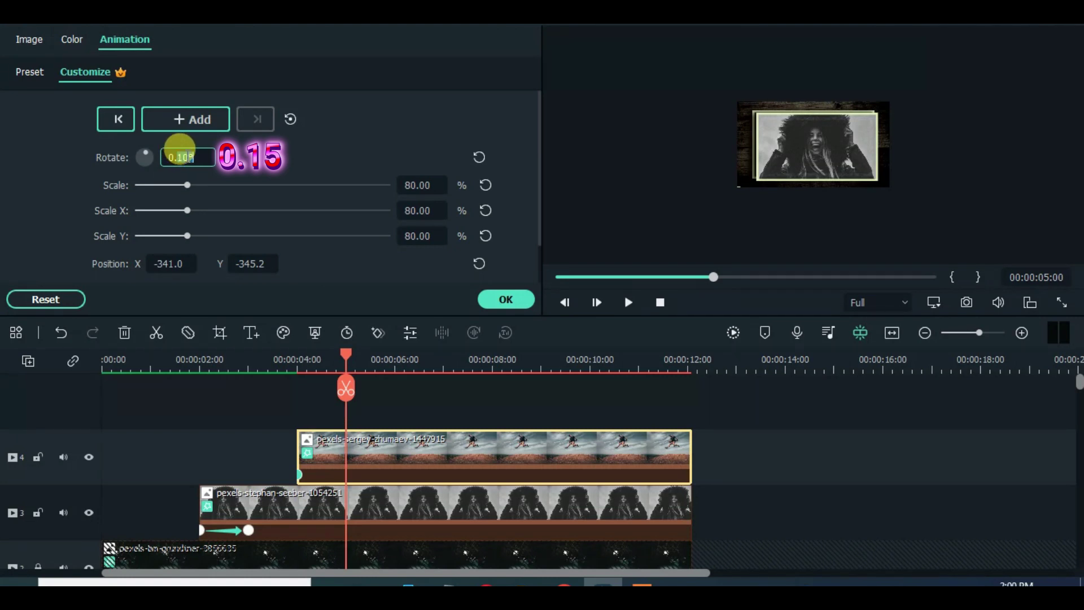
pyautogui.press('Return')
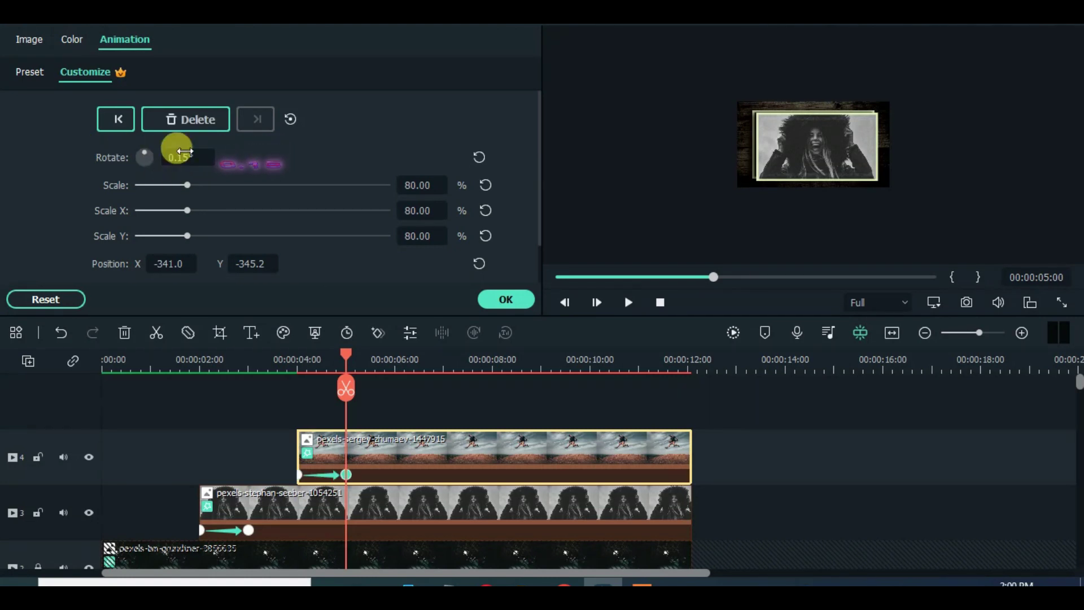
# Step: Reset the jumping-man clip's position at 00:00:05:00 and set it to X 30.6, Y 9.5
pyautogui.click(479, 263)
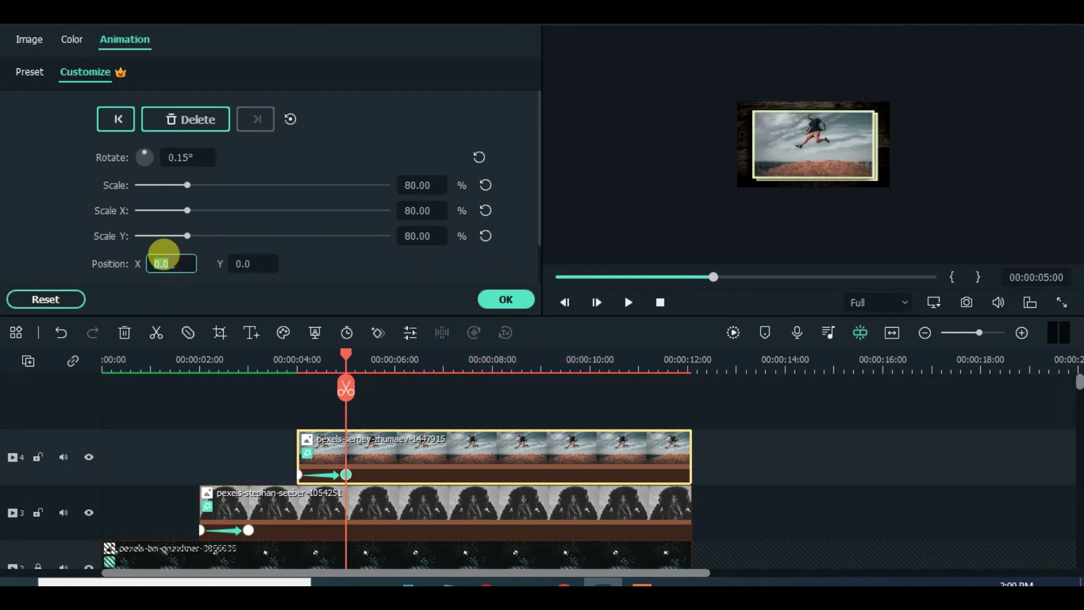
pyautogui.click(171, 261)
pyautogui.write('30.')
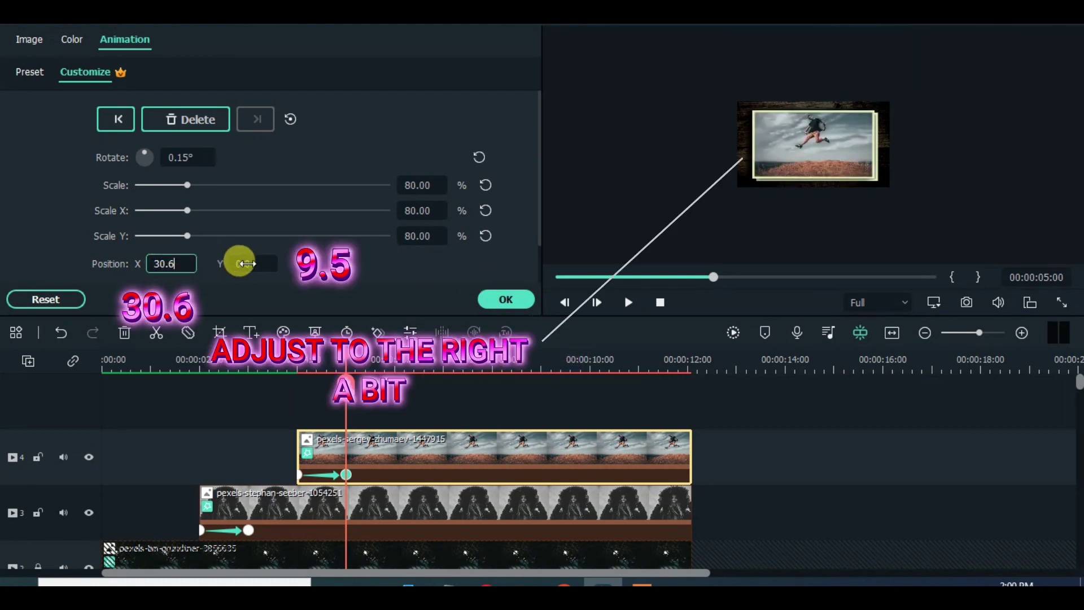
pyautogui.click(242, 262)
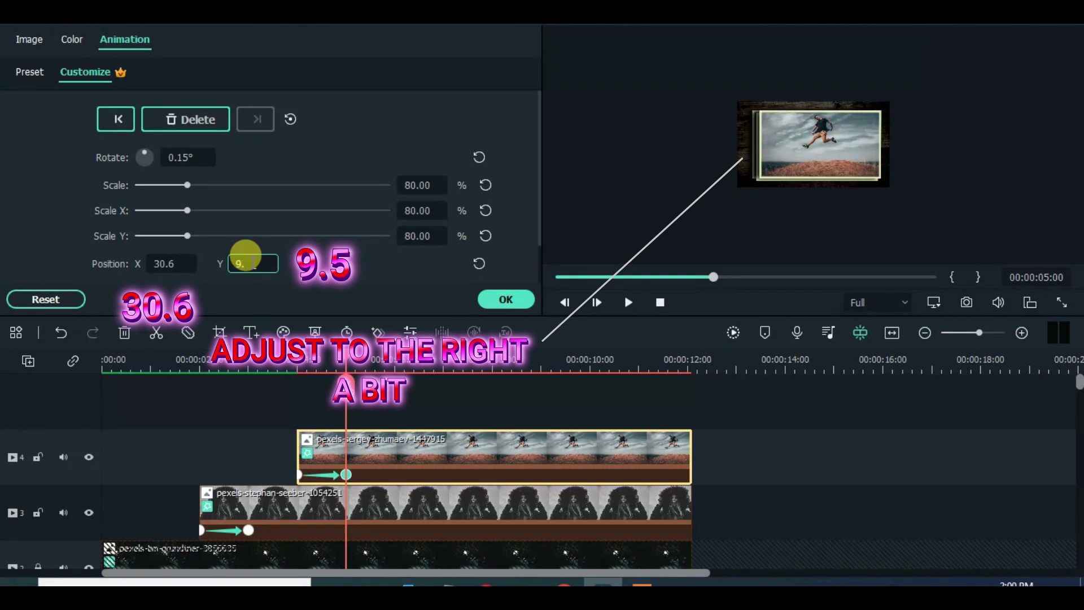
pyautogui.click(58, 219)
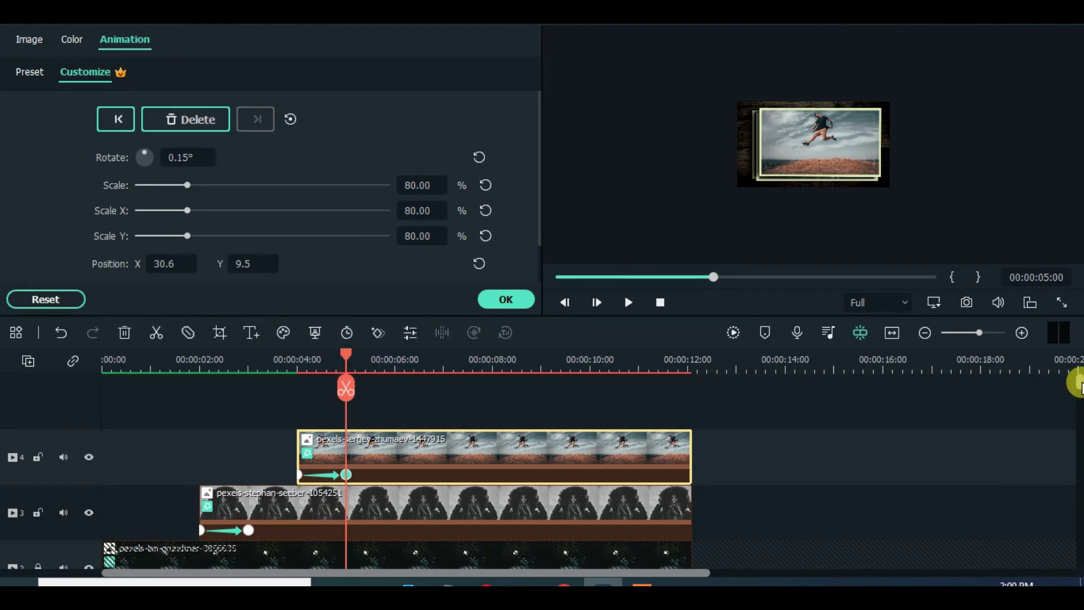
# Step: Close the clip's animation settings and add the sunset group picture on a new track at 00:00:06:00
pyautogui.moveTo(1079, 381); pyautogui.dragTo(1076, 407)
pyautogui.moveTo(348, 352); pyautogui.dragTo(395, 350)
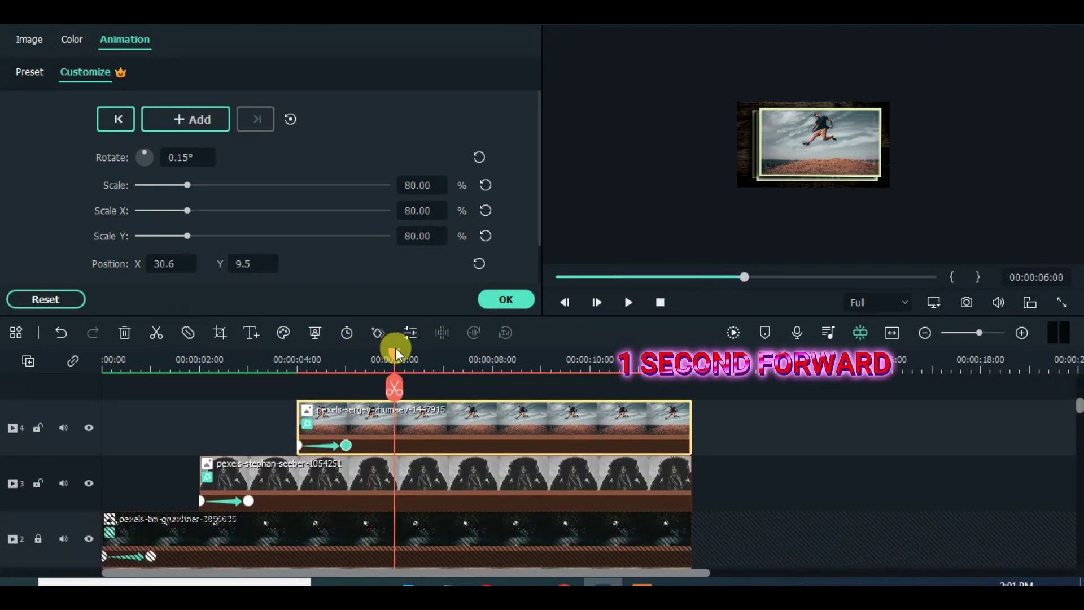
pyautogui.click(507, 301)
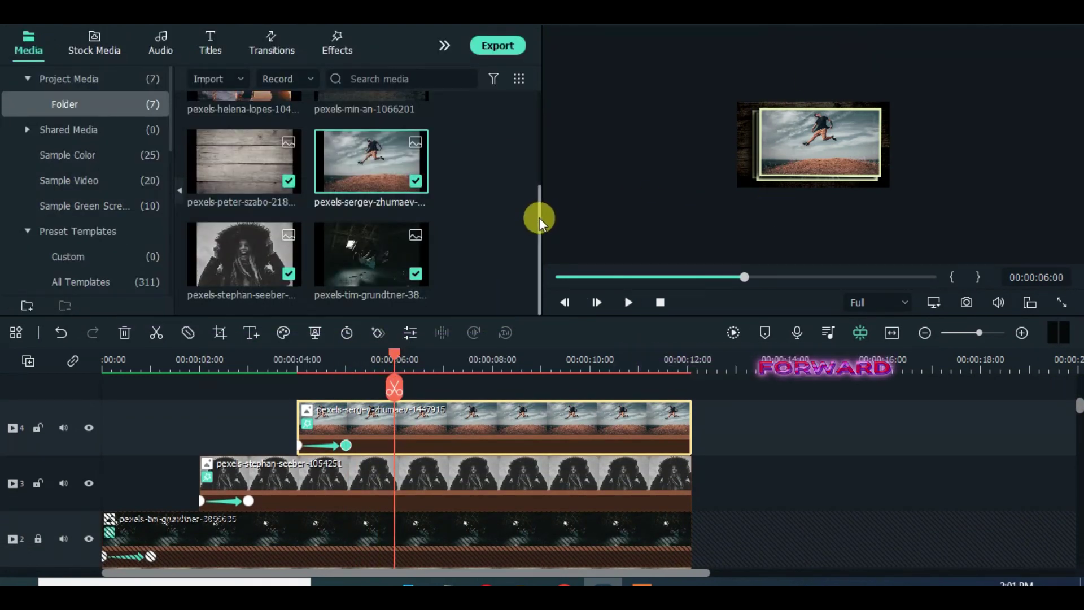
pyautogui.moveTo(537, 218); pyautogui.dragTo(536, 148)
pyautogui.moveTo(367, 181); pyautogui.dragTo(557, 406)
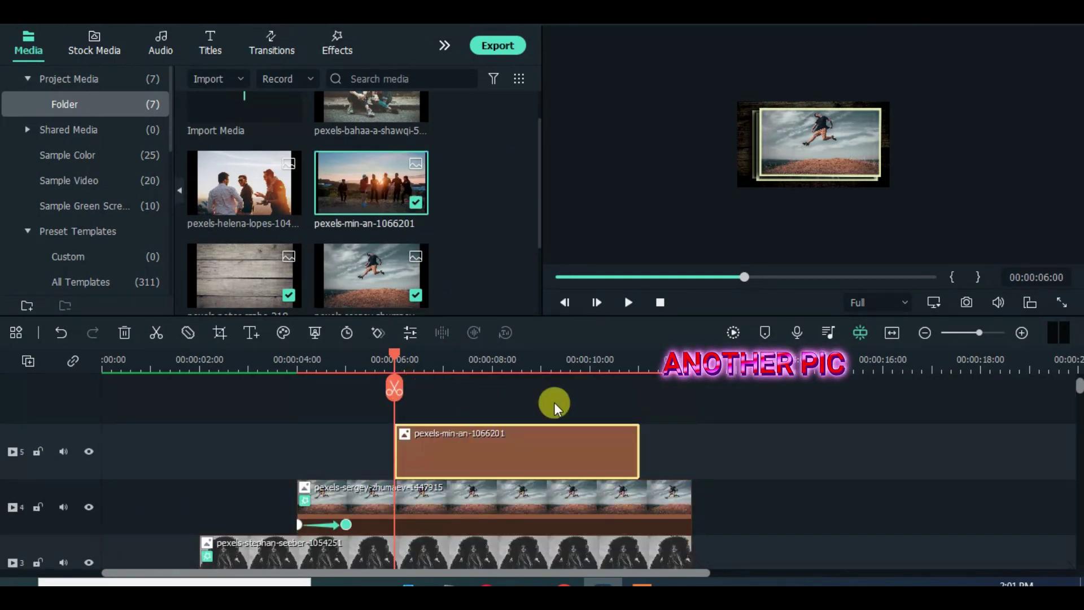
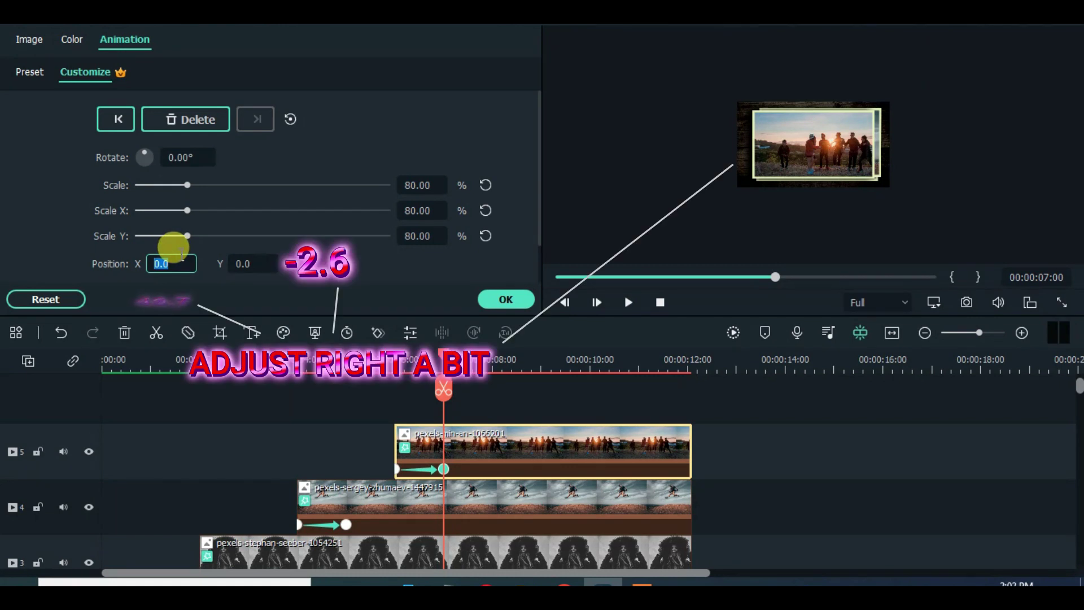
# Step: Set the sunset group clip's position at the 00:00:07:00 keyframe to X 46.7, Y -2.6
pyautogui.write('5')
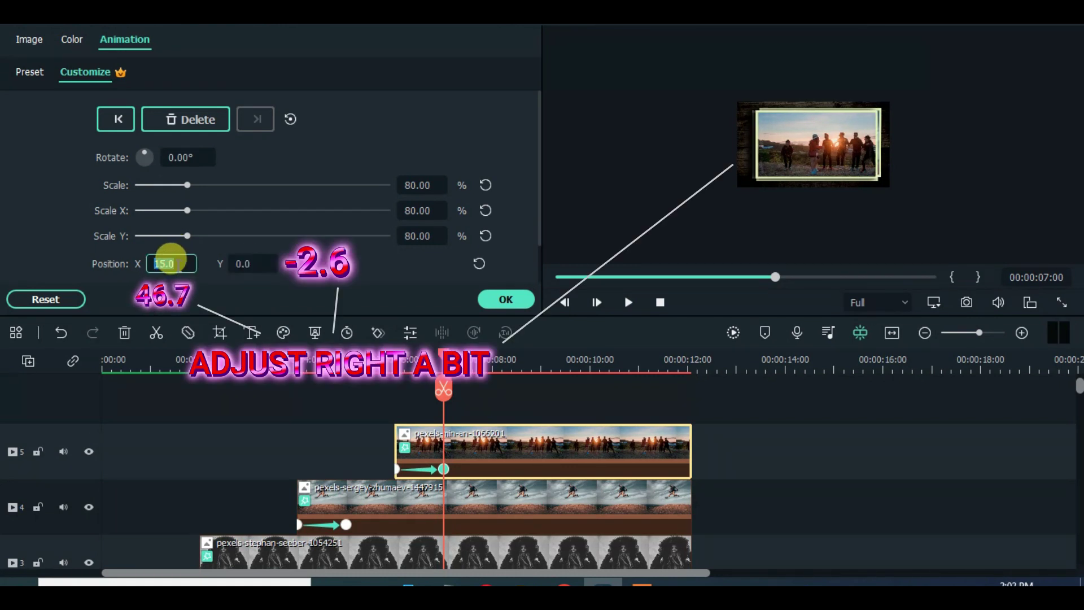
pyautogui.click(246, 261)
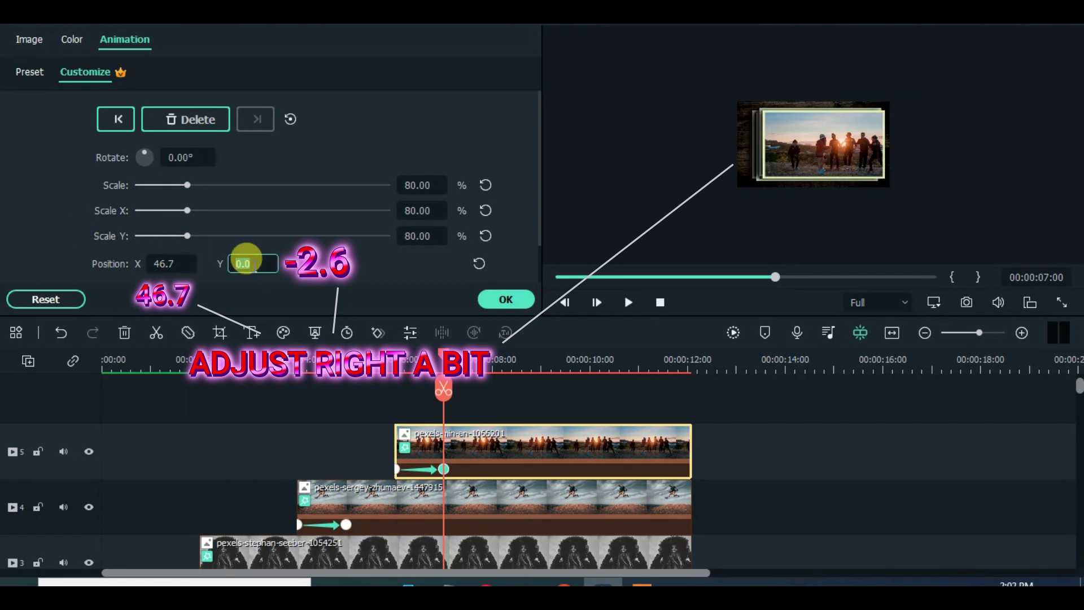
pyautogui.press('Return')
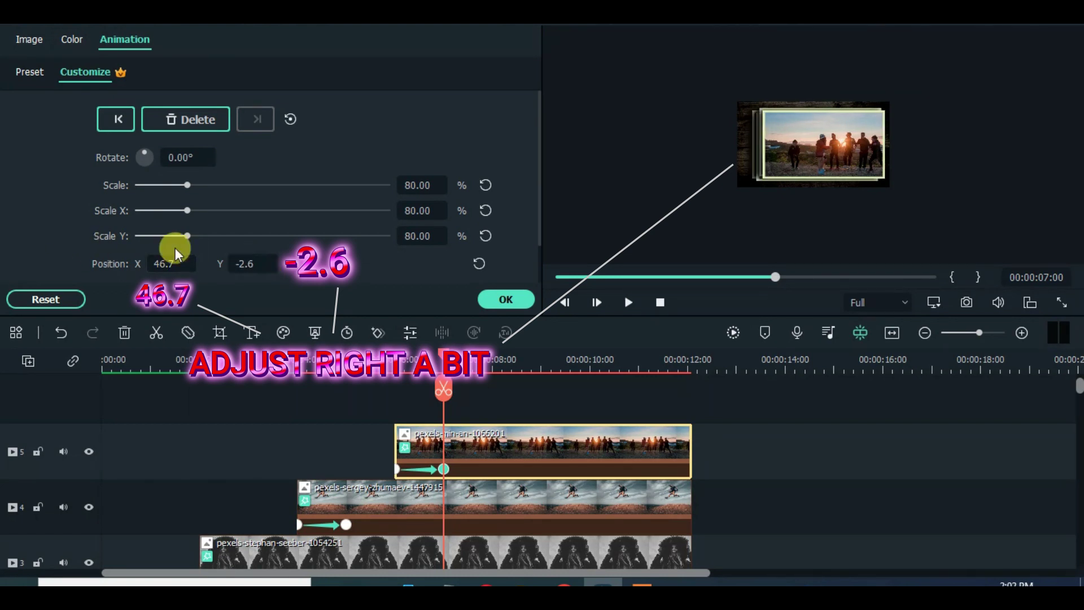
# Step: Add the picture of three men on a new track at 00:00:08:00 and trim its end to match the other clips
pyautogui.moveTo(442, 367); pyautogui.dragTo(493, 356)
pyautogui.click(508, 298)
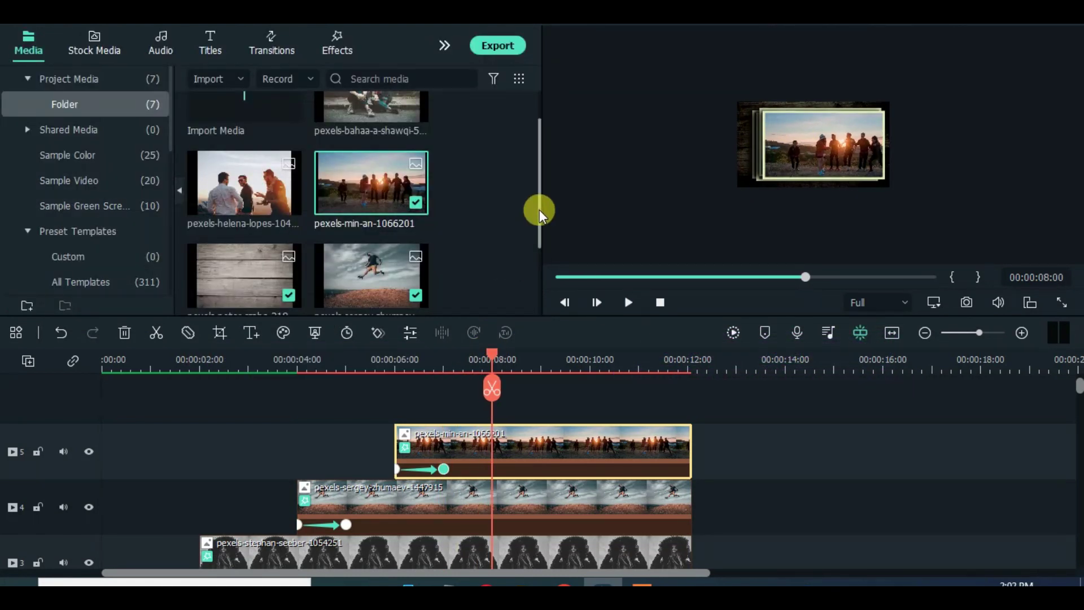
pyautogui.scroll(1, 539, 209)
pyautogui.moveTo(241, 229); pyautogui.dragTo(497, 434)
pyautogui.moveTo(734, 446); pyautogui.dragTo(691, 449)
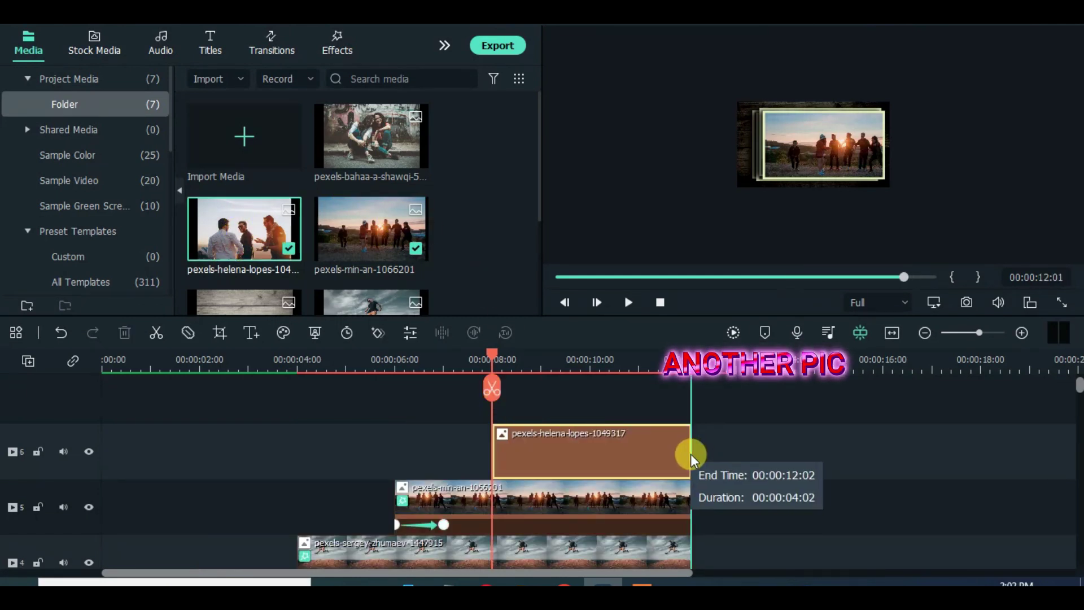
# Step: Paste the copied effects onto the three-men clip and add a keyframe at its start with a 15° rotation
pyautogui.rightClick(547, 443)
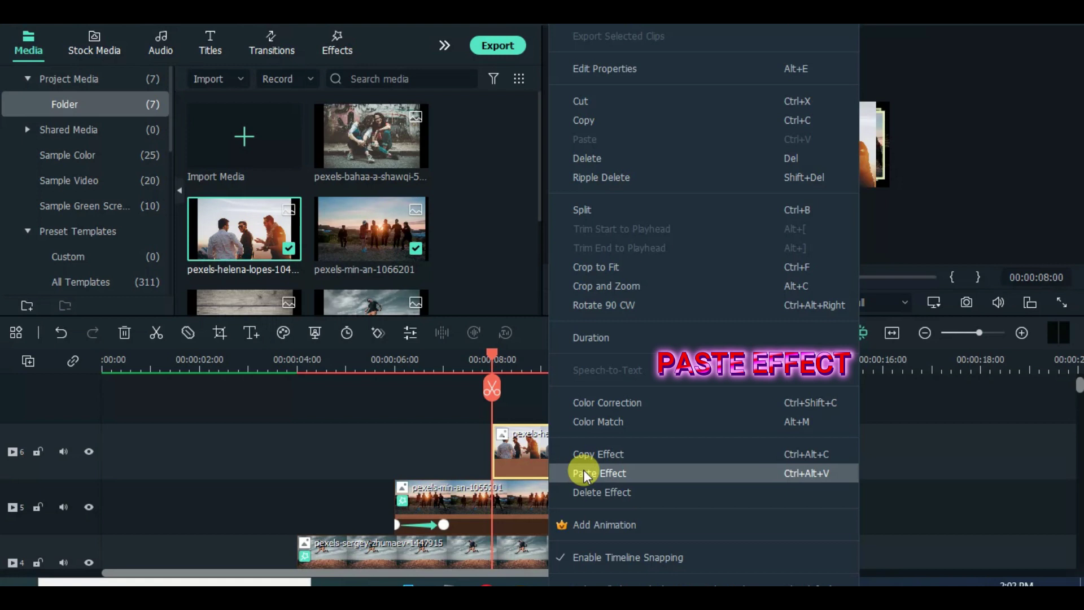
pyautogui.click(584, 472)
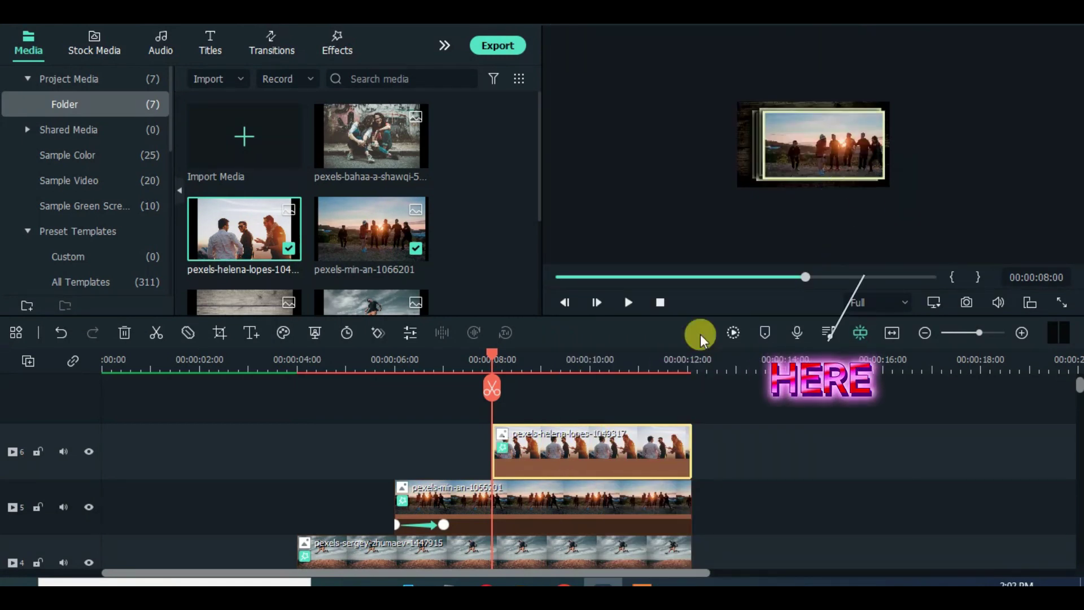
pyautogui.doubleClick(567, 448)
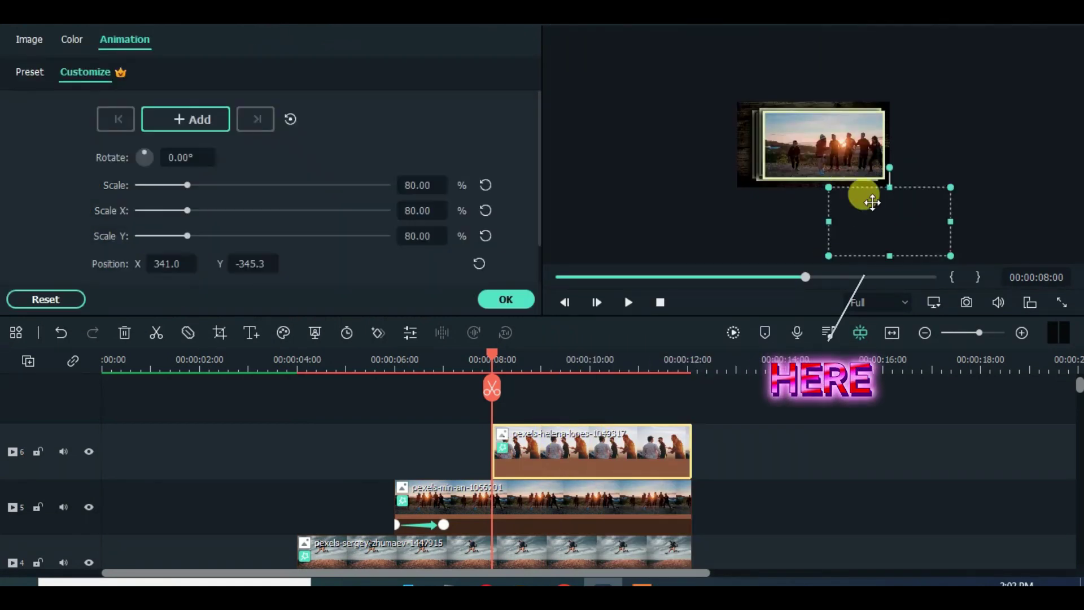
pyautogui.click(192, 115)
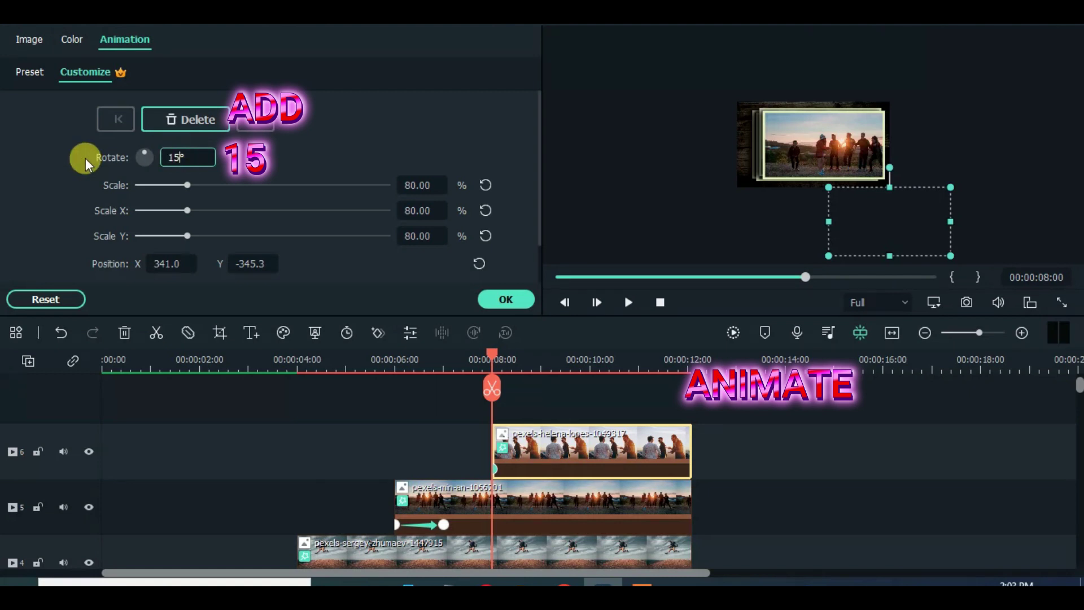
pyautogui.press('Return')
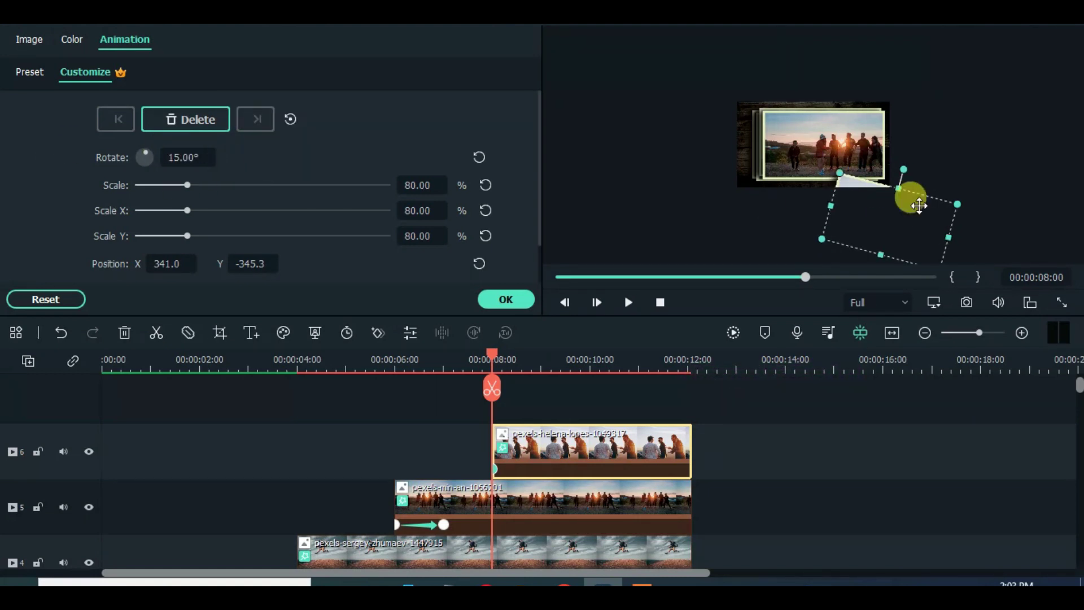
# Step: Keyframe the three-men clip at 00:00:09:00 with its rotation at 0.15° and its position reset
pyautogui.moveTo(493, 357); pyautogui.dragTo(541, 354)
pyautogui.click(186, 157)
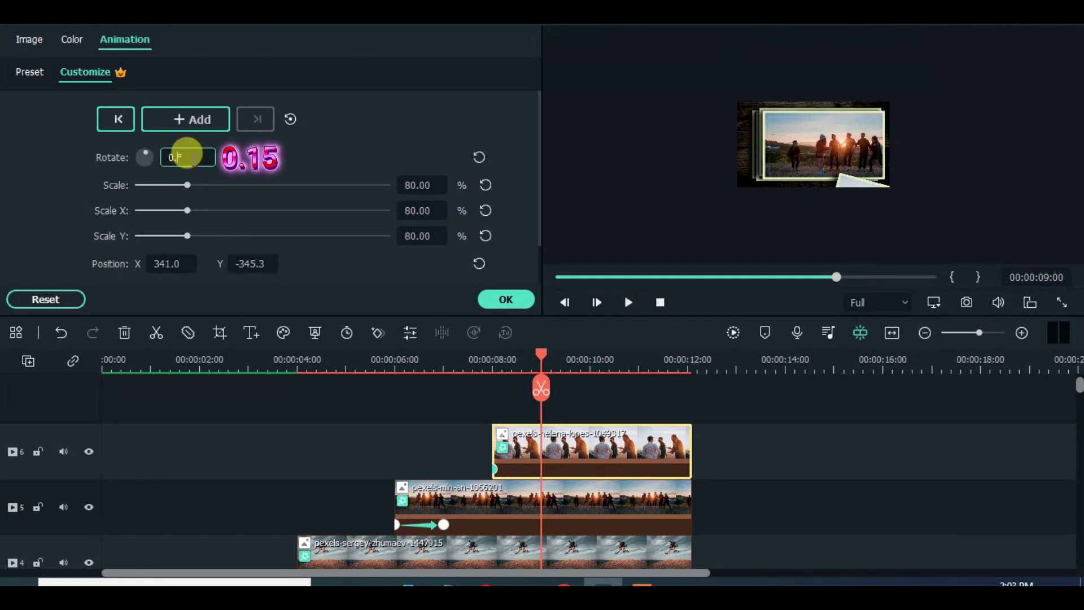
pyautogui.write('0.15')
pyautogui.press('Return')
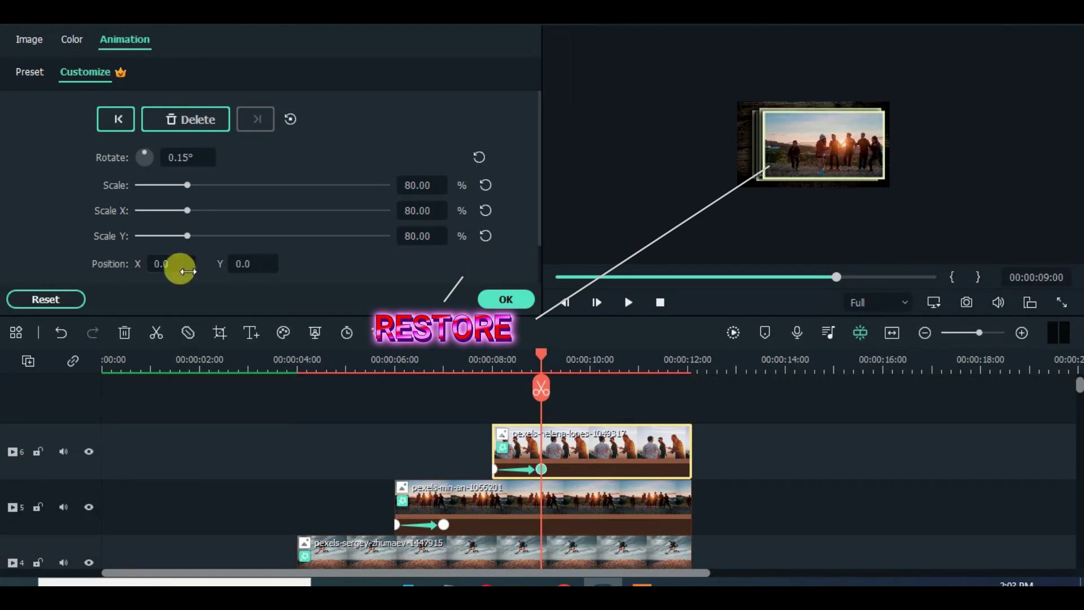
# Step: Set the three-men clip's position at the 00:00:09:00 keyframe to X 32.0, Y 9.7 and accept the animation settings
pyautogui.click(167, 263)
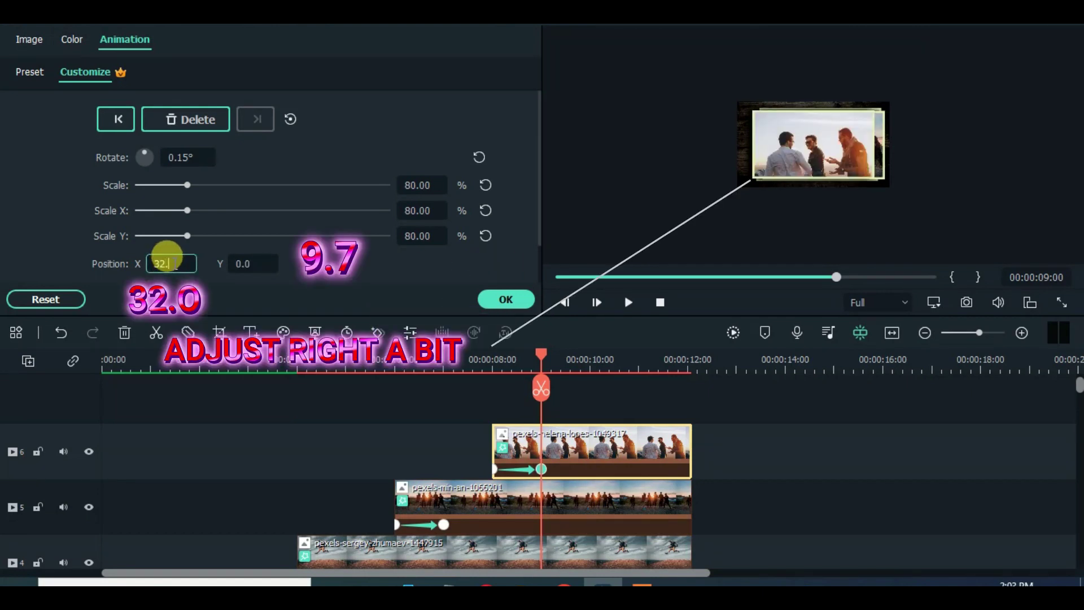
pyautogui.click(258, 263)
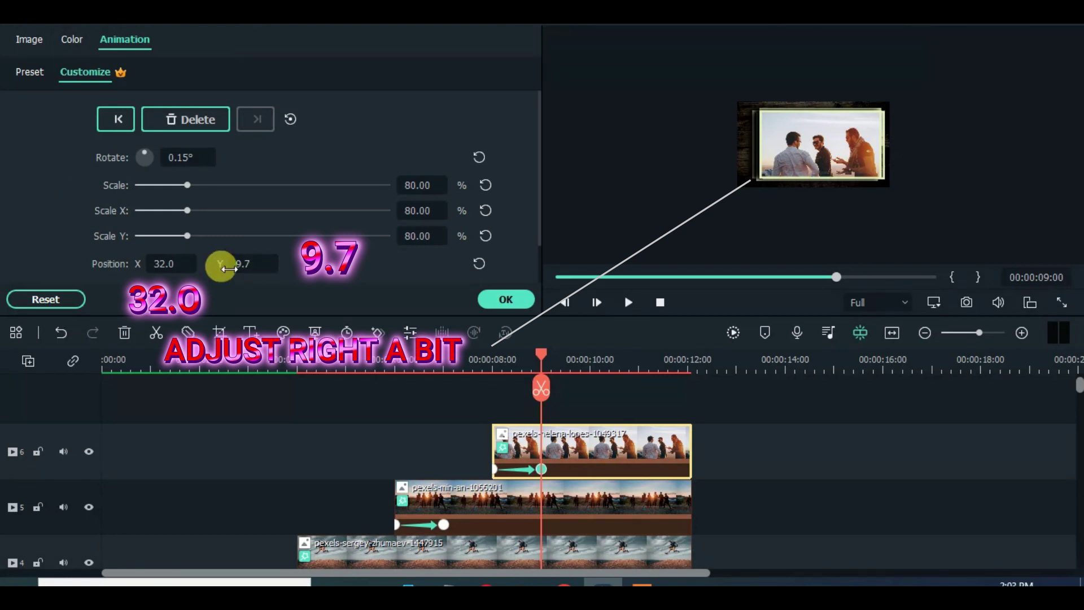
pyautogui.press('Return')
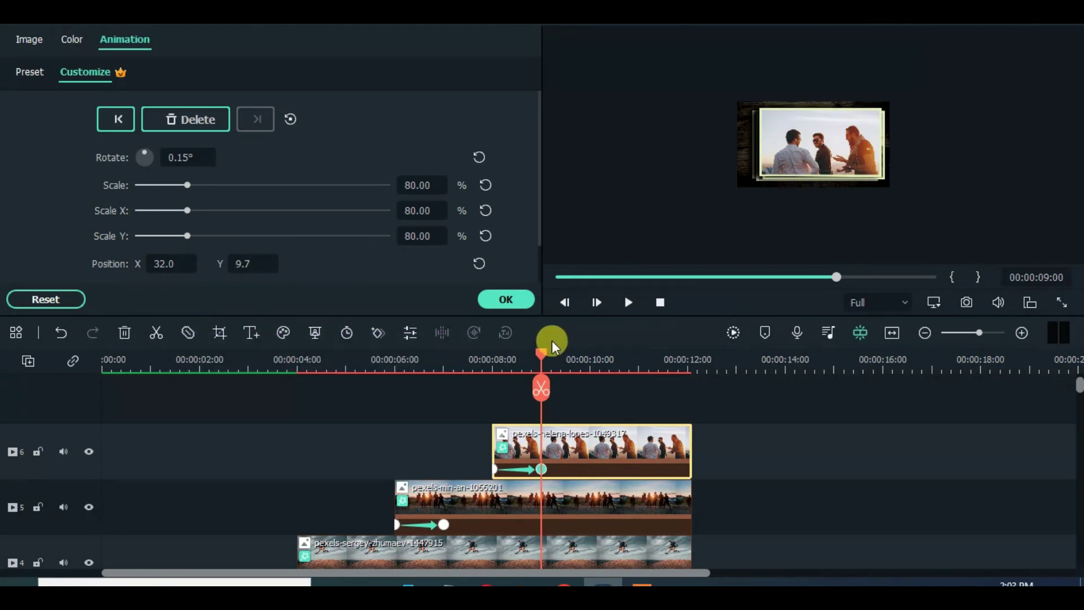
pyautogui.click(517, 298)
# Step: Add the picture of two women on a new track at 00:00:10:00 and trim its end to match the other clips
pyautogui.moveTo(542, 356); pyautogui.dragTo(590, 355)
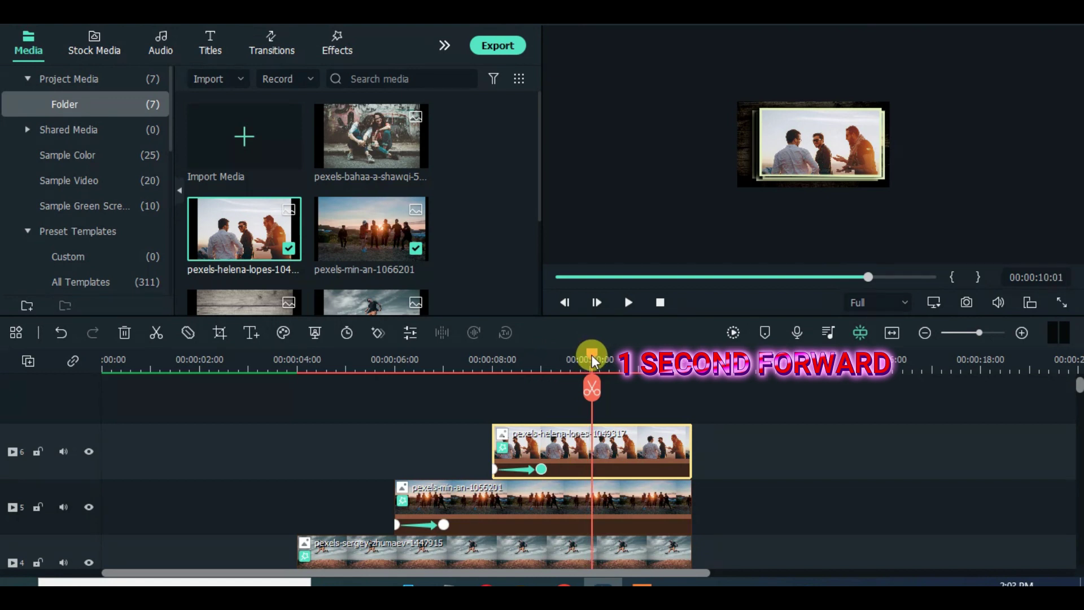
pyautogui.click(389, 135)
pyautogui.moveTo(398, 126); pyautogui.dragTo(743, 449)
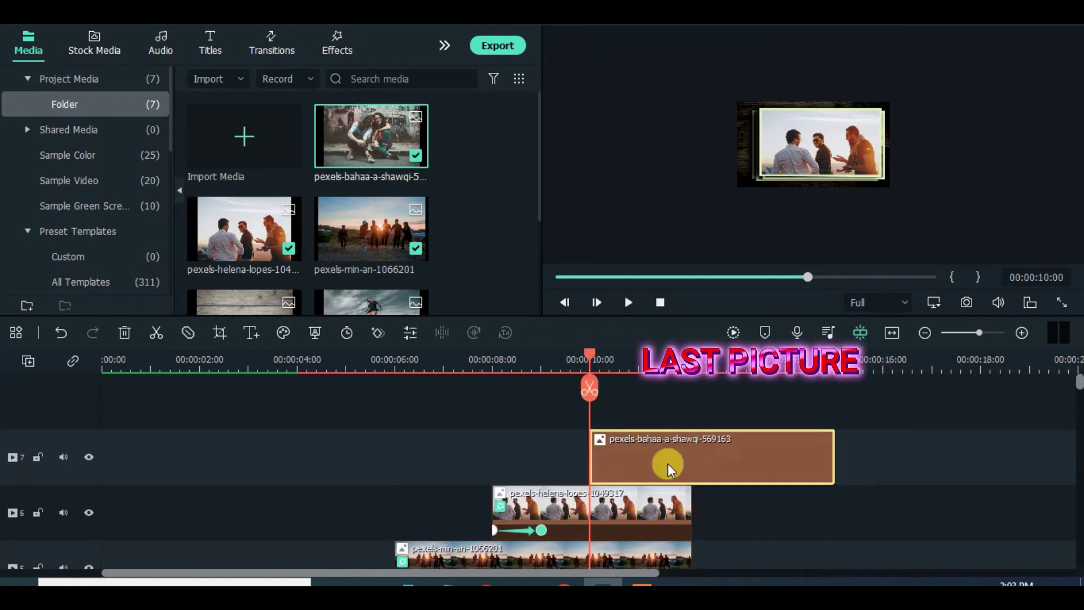
pyautogui.moveTo(831, 452); pyautogui.dragTo(696, 453)
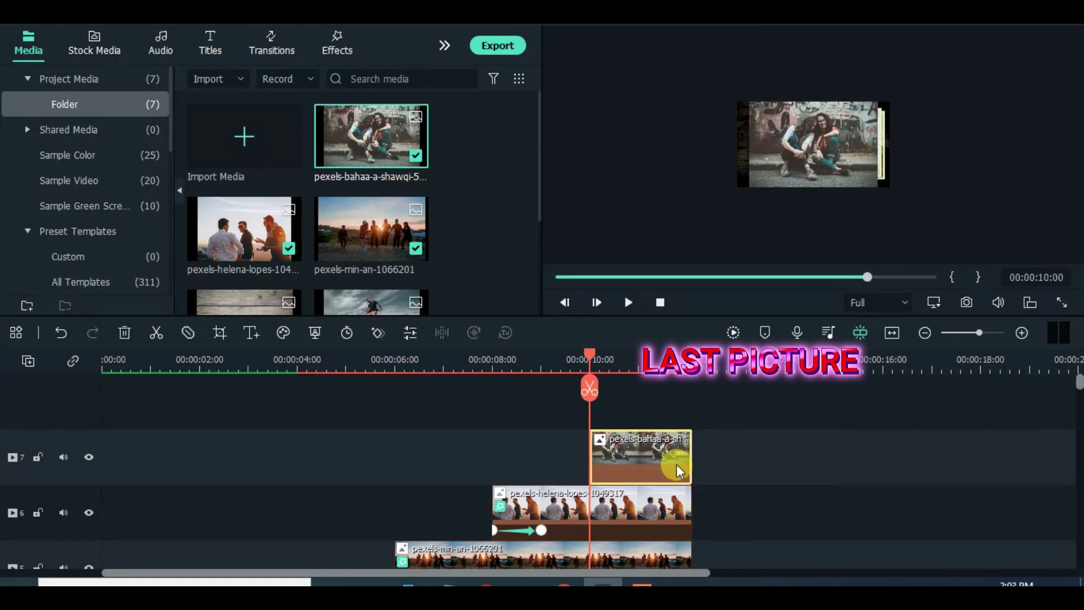
# Step: Paste the copied effects onto the two-women clip and keyframe its start at position X -341.0, Y -345.2 with a 15° rotation
pyautogui.rightClick(625, 453)
pyautogui.click(671, 478)
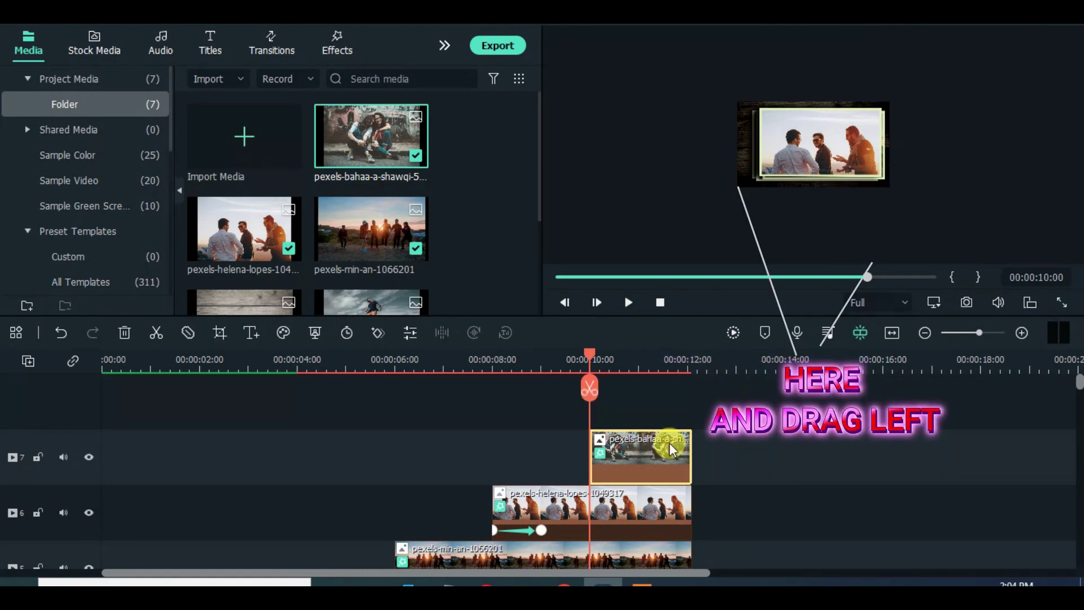
pyautogui.doubleClick(865, 220)
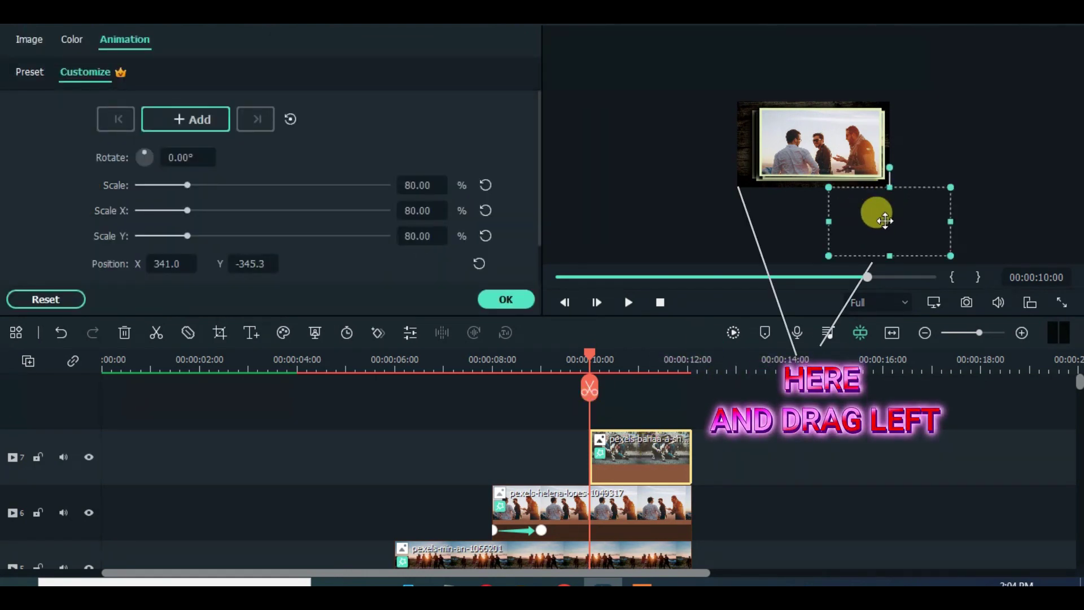
pyautogui.moveTo(850, 214); pyautogui.dragTo(740, 220)
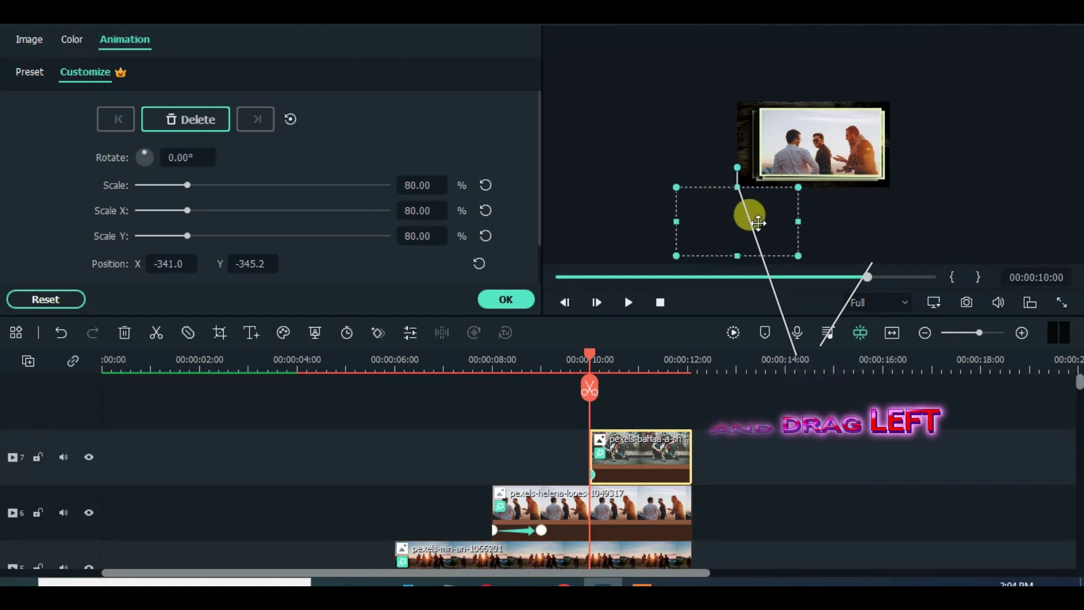
pyautogui.click(186, 156)
pyautogui.write('15')
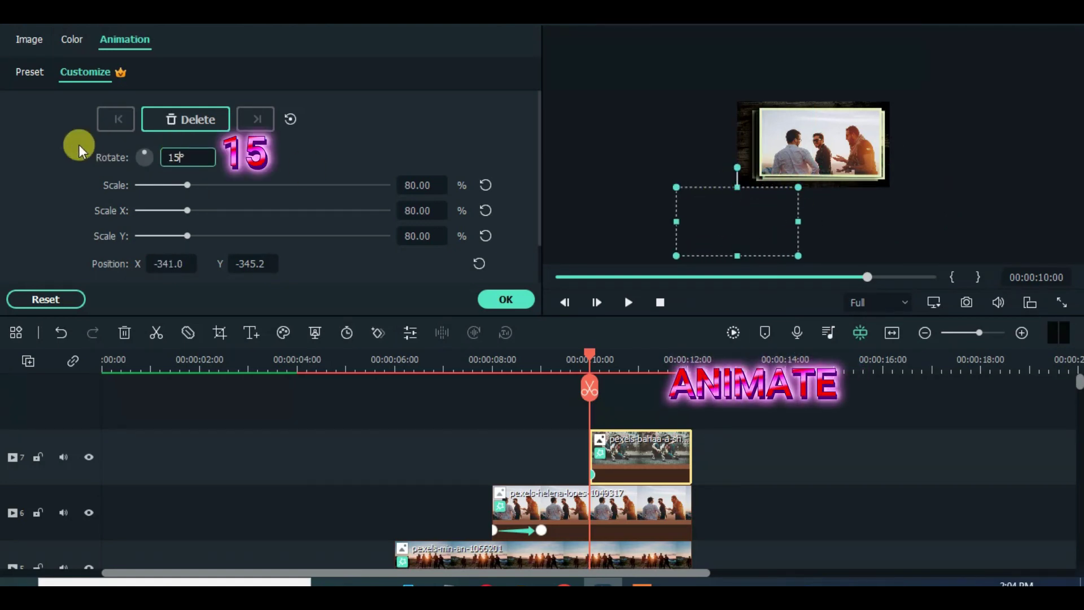
pyautogui.press('Return')
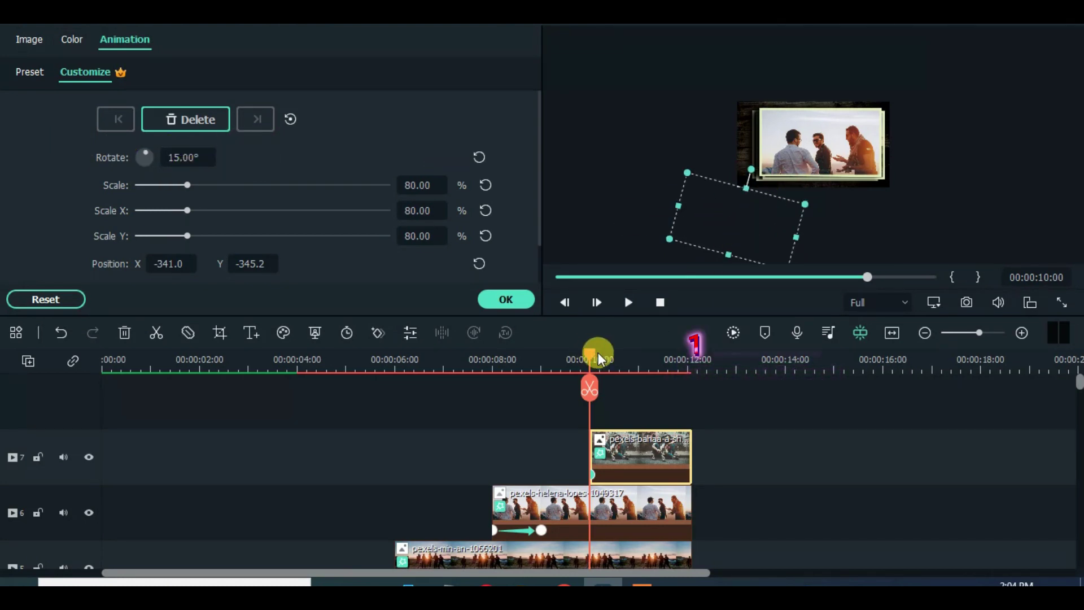
# Step: Keyframe the two-women clip at 00:00:11:00 with a 0° rotation and its position at X 32.6, Y 15.3
pyautogui.moveTo(591, 353); pyautogui.dragTo(640, 355)
pyautogui.click(187, 156)
pyautogui.write('0')
pyautogui.click(69, 141)
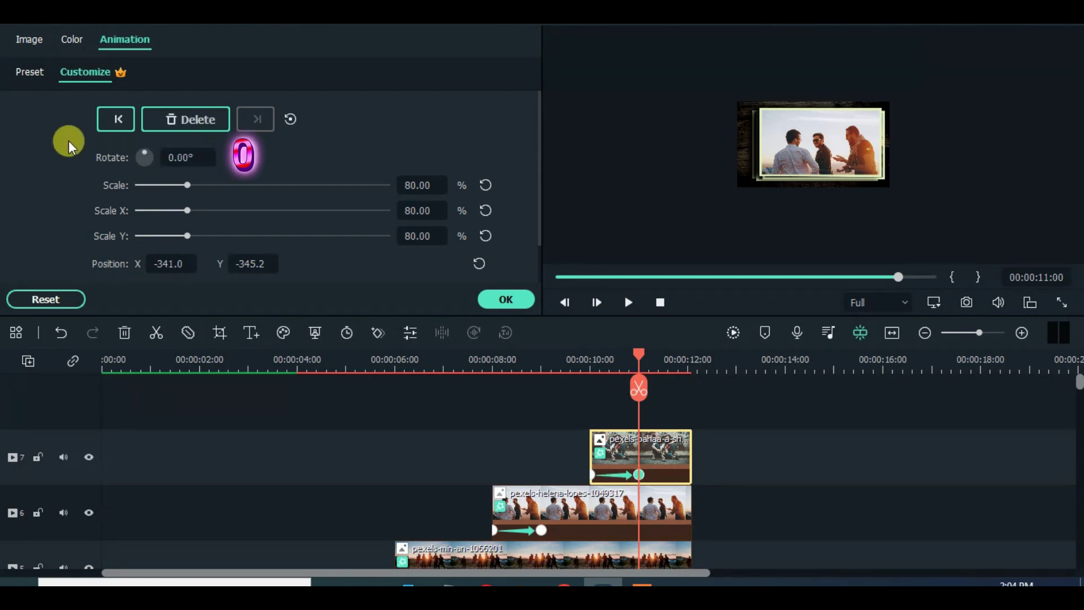
pyautogui.click(481, 264)
pyautogui.click(162, 262)
pyautogui.write('32.6')
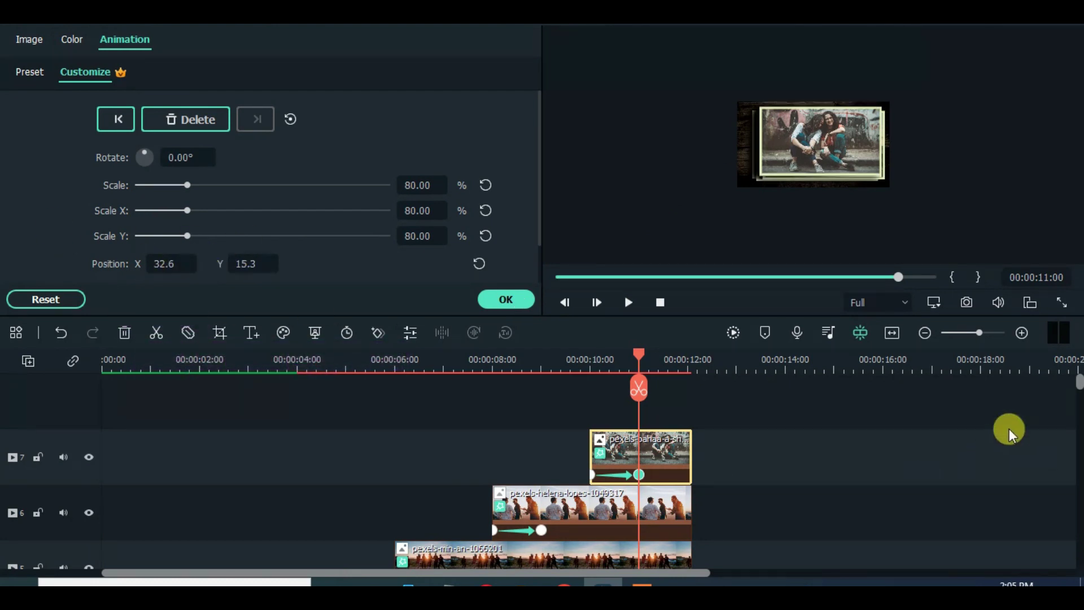
# Step: Set the timeline's track height to Small so that all tracks fit in view
pyautogui.moveTo(1076, 384)
pyautogui.mouseDown()
pyautogui.moveTo(1073, 515)
pyautogui.moveTo(1076, 384)
pyautogui.mouseUp()
pyautogui.click(28, 361)
pyautogui.moveTo(121, 489)
pyautogui.click(239, 489)
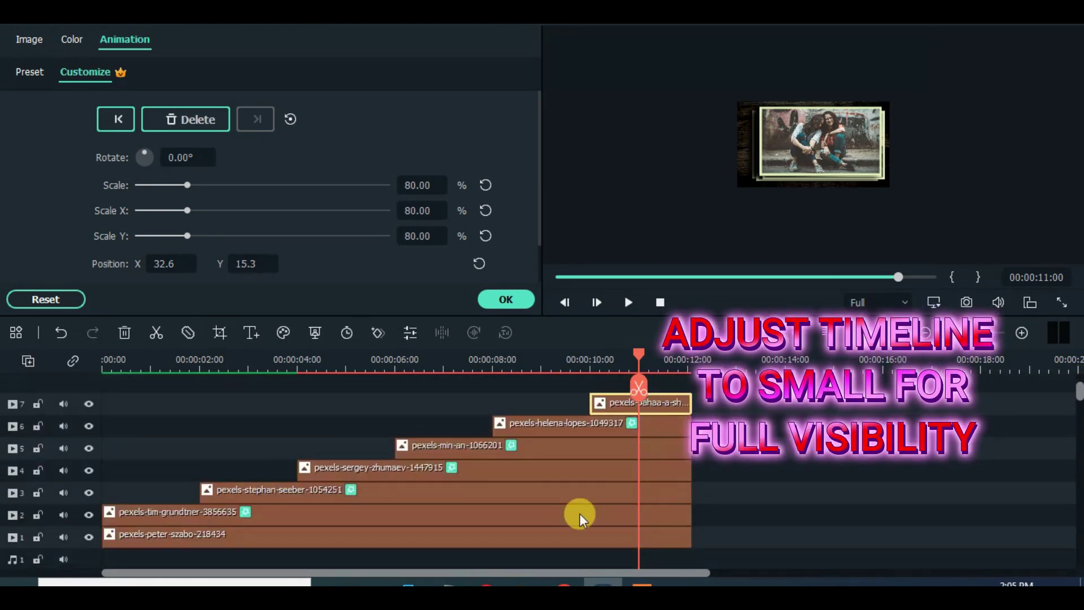
# Step: Set the preview's zoom level to Fit and close the clip's animation settings
pyautogui.rightClick(784, 226)
pyautogui.moveTo(812, 348)
pyautogui.click(683, 357)
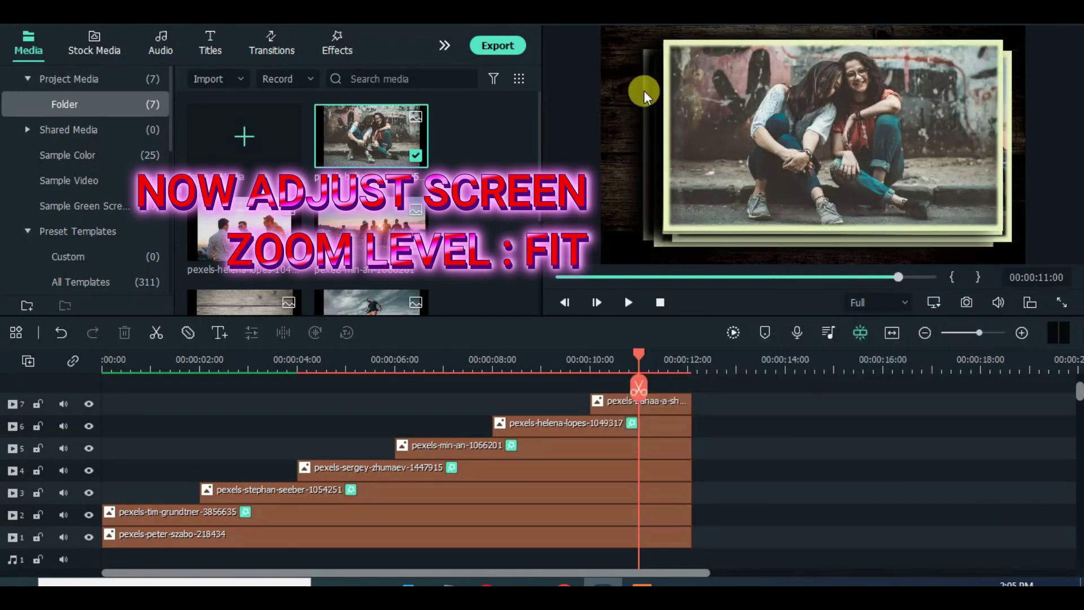
# Step: Render the timeline preview and play the whole slideshow from the beginning
pyautogui.click(557, 277)
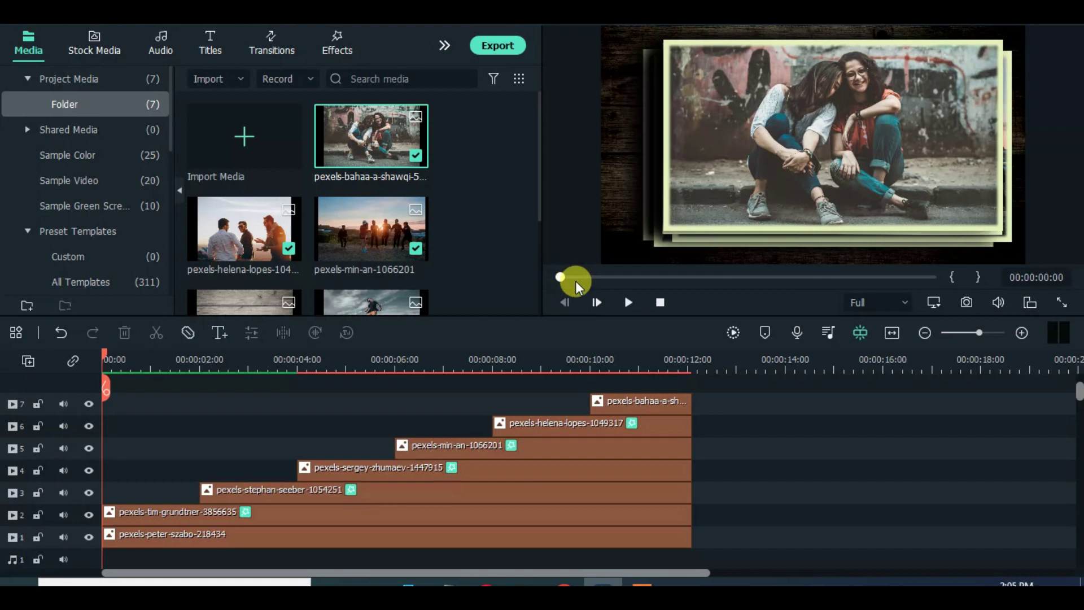
pyautogui.click(732, 332)
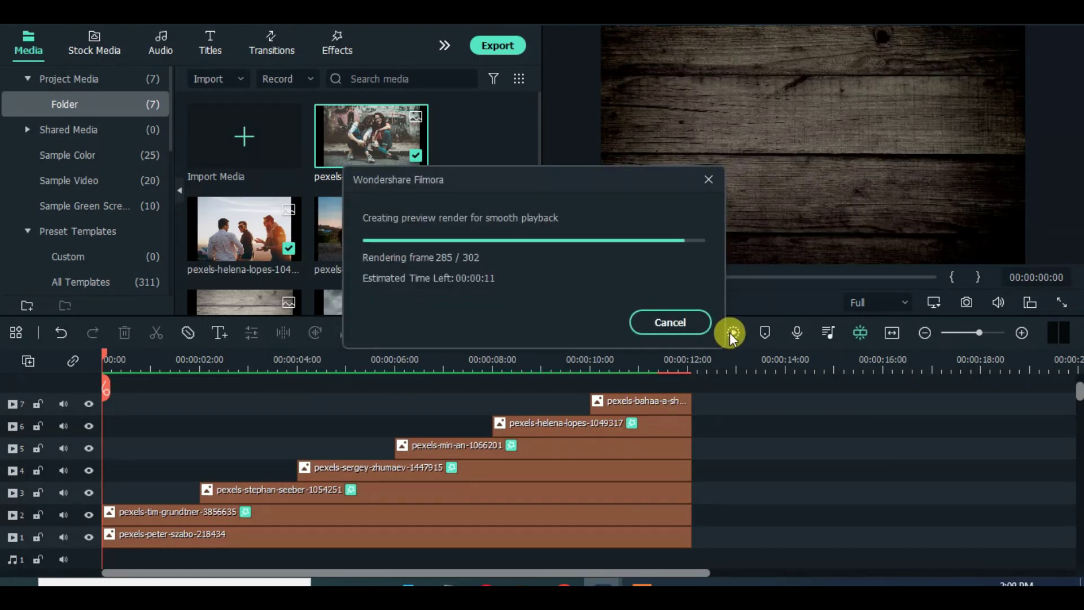
pyautogui.click(629, 302)
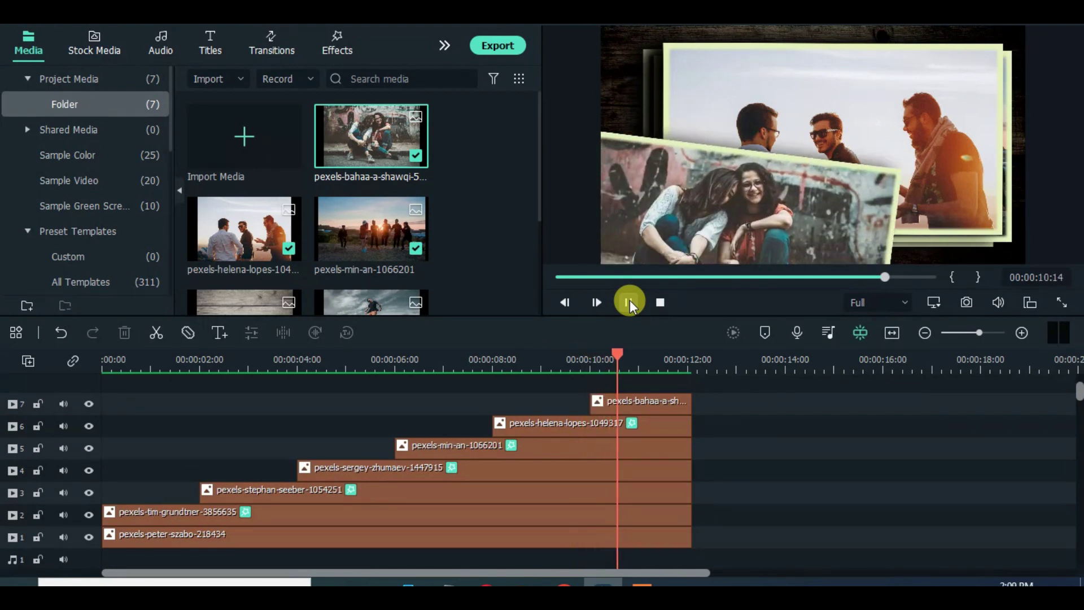
pyautogui.click(628, 302)
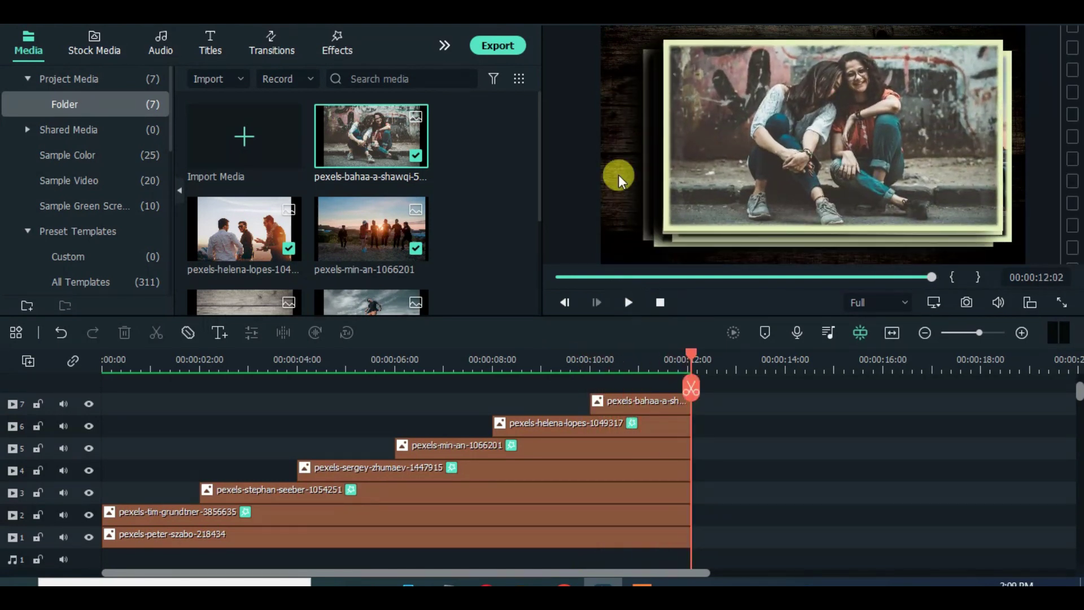
pyautogui.click(556, 276)
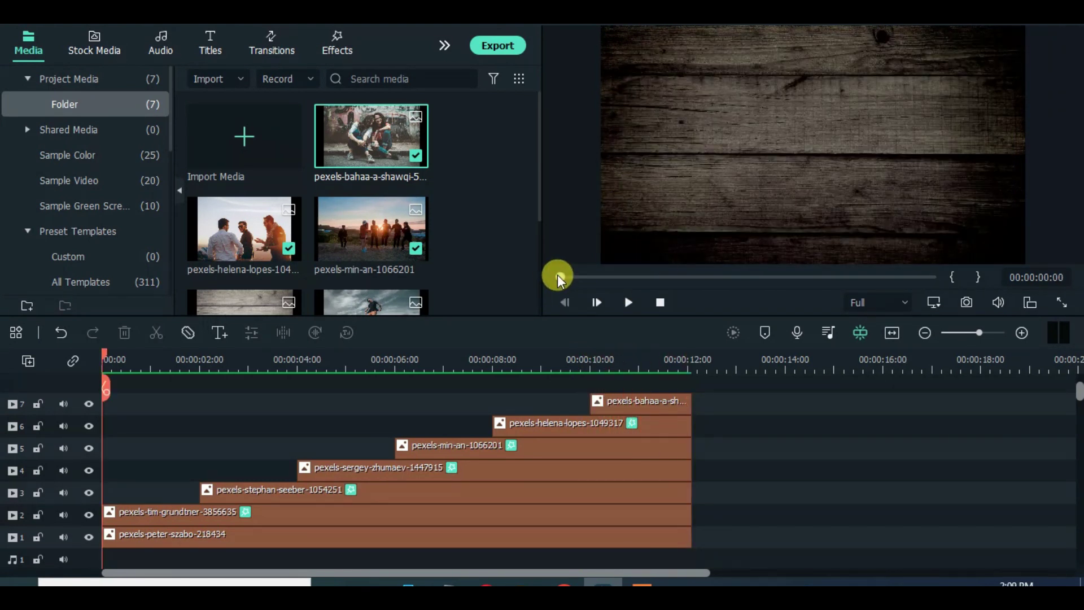
pyautogui.click(628, 302)
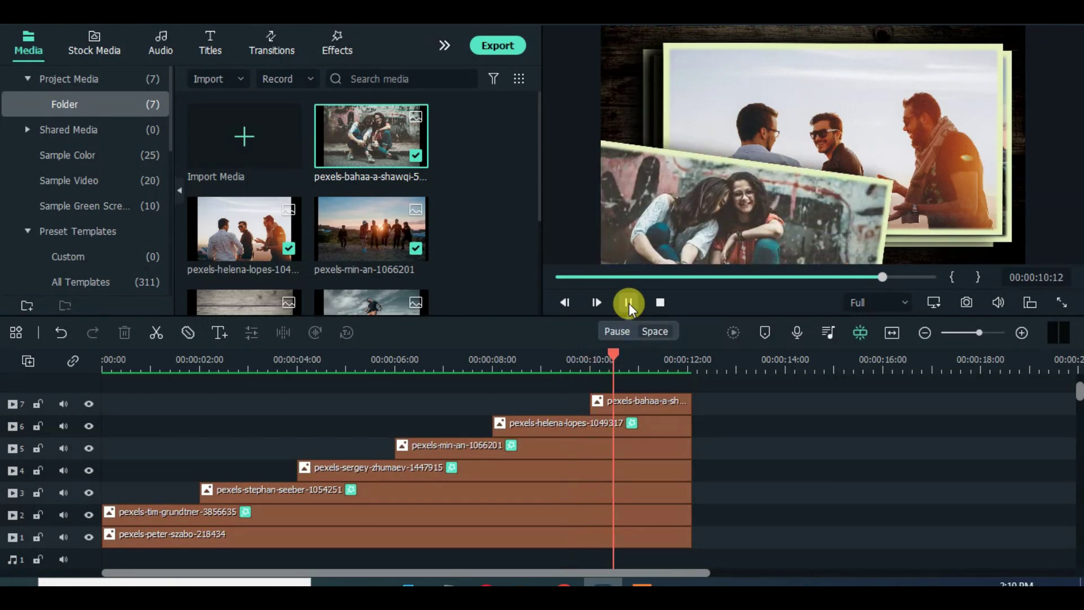
# Step: Export the finished slideshow as a video named photo slideshow
pyautogui.click(506, 46)
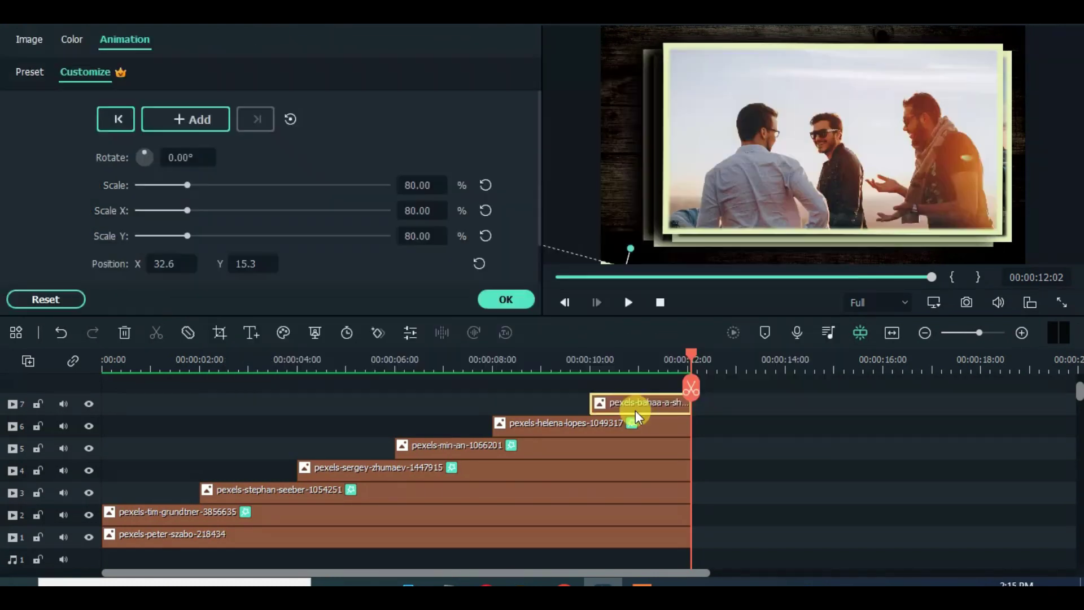
# Step: Delete all clips from the timeline and remove the empty tracks
pyautogui.hotkey('ctrl', 'a')
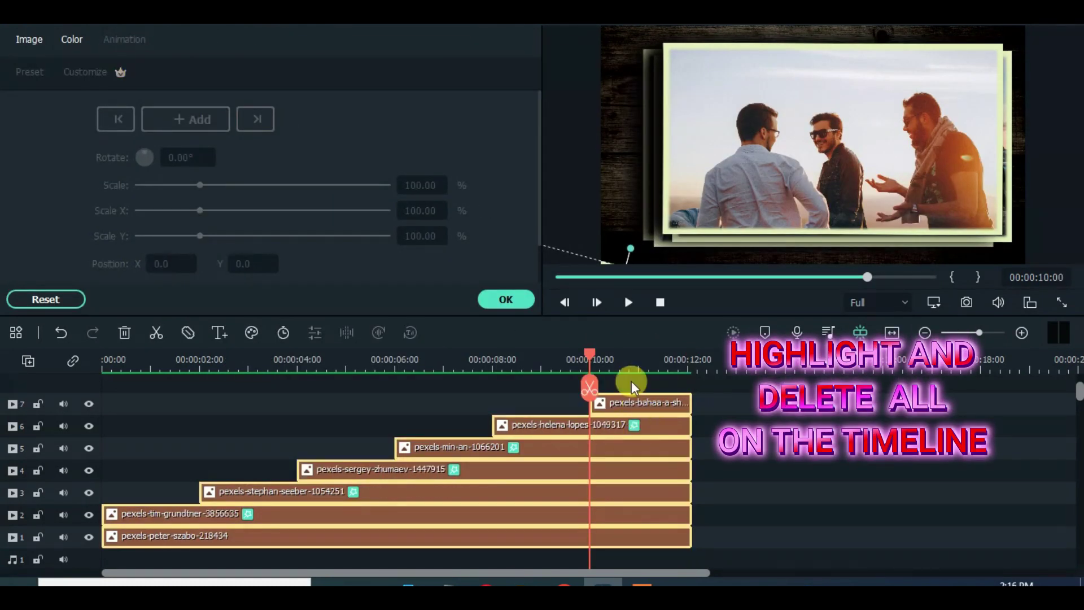
pyautogui.click(124, 333)
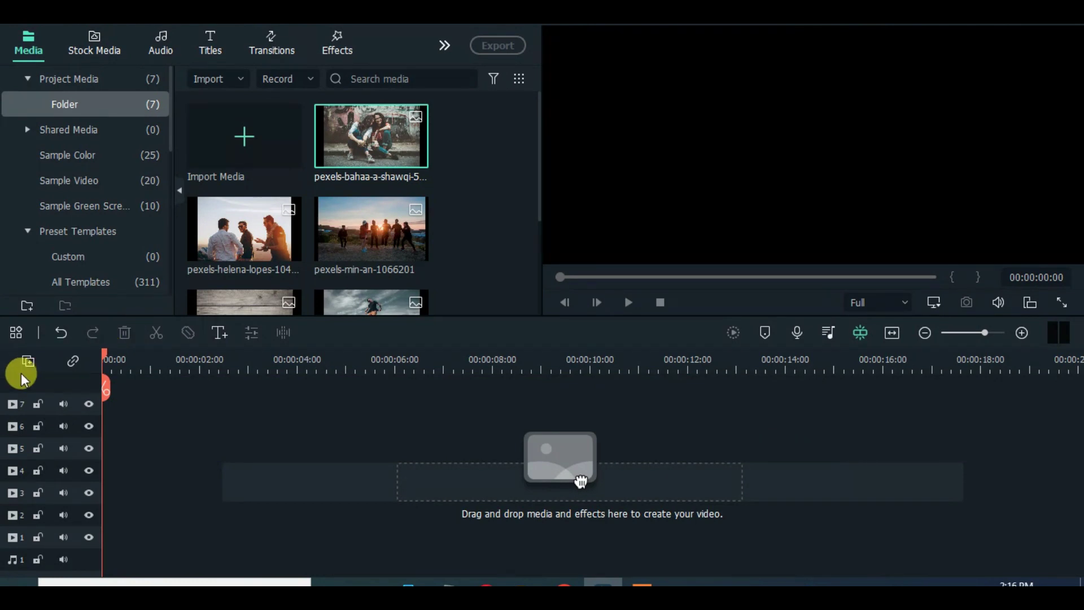
pyautogui.click(29, 360)
pyautogui.click(85, 456)
# Step: Import the exported photo slideshow video and place it at the start of the first video track
pyautogui.click(213, 79)
pyautogui.click(230, 104)
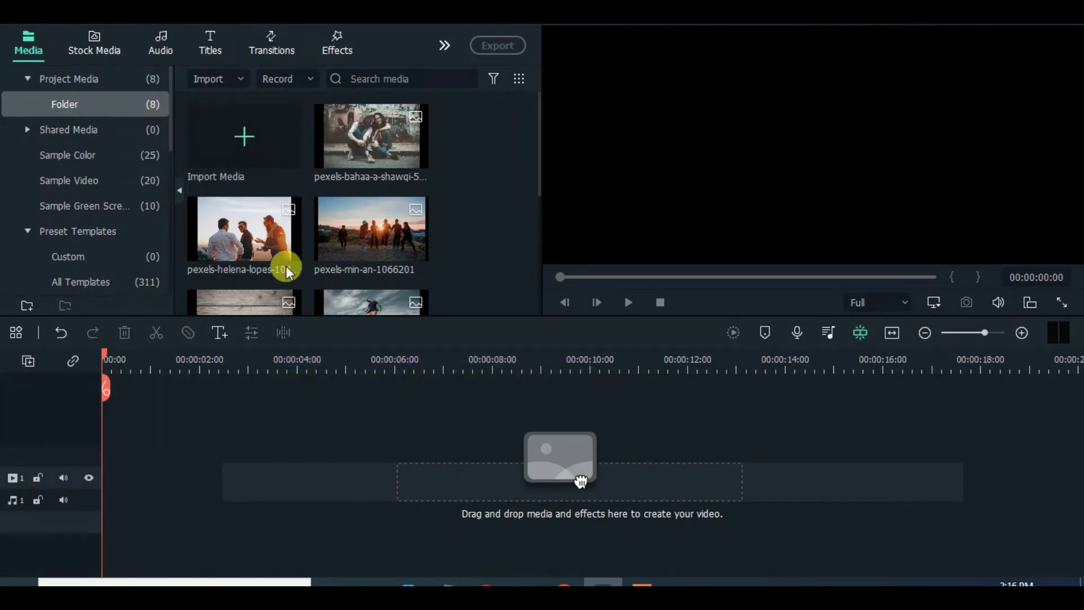
pyautogui.moveTo(531, 153); pyautogui.dragTo(537, 282)
pyautogui.moveTo(262, 246); pyautogui.dragTo(113, 478)
# Step: Set the timeline's track height to Normal
pyautogui.click(28, 361)
pyautogui.moveTo(96, 489)
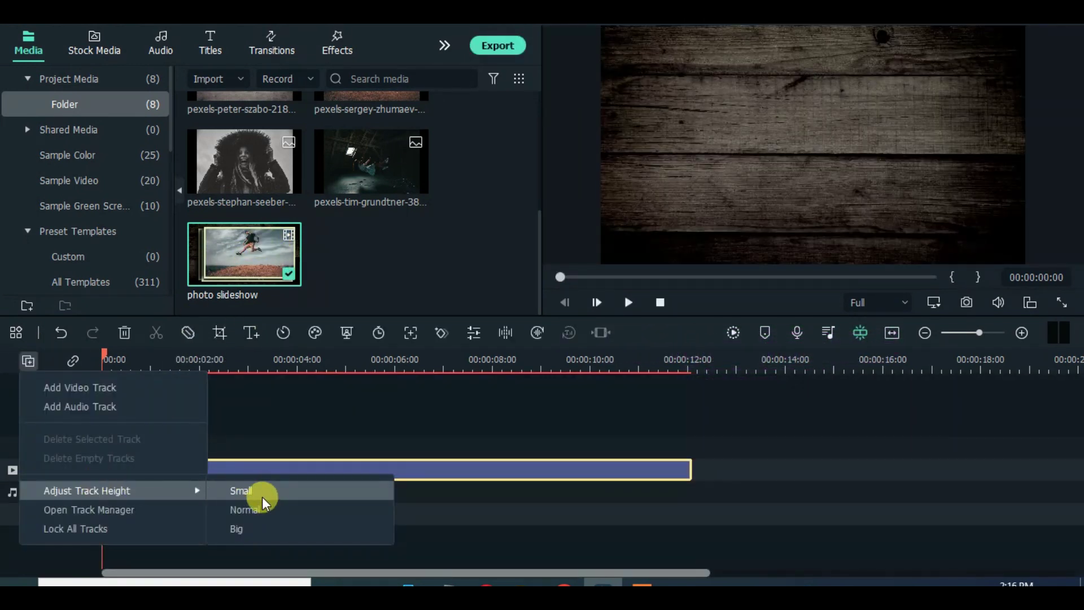
pyautogui.click(264, 506)
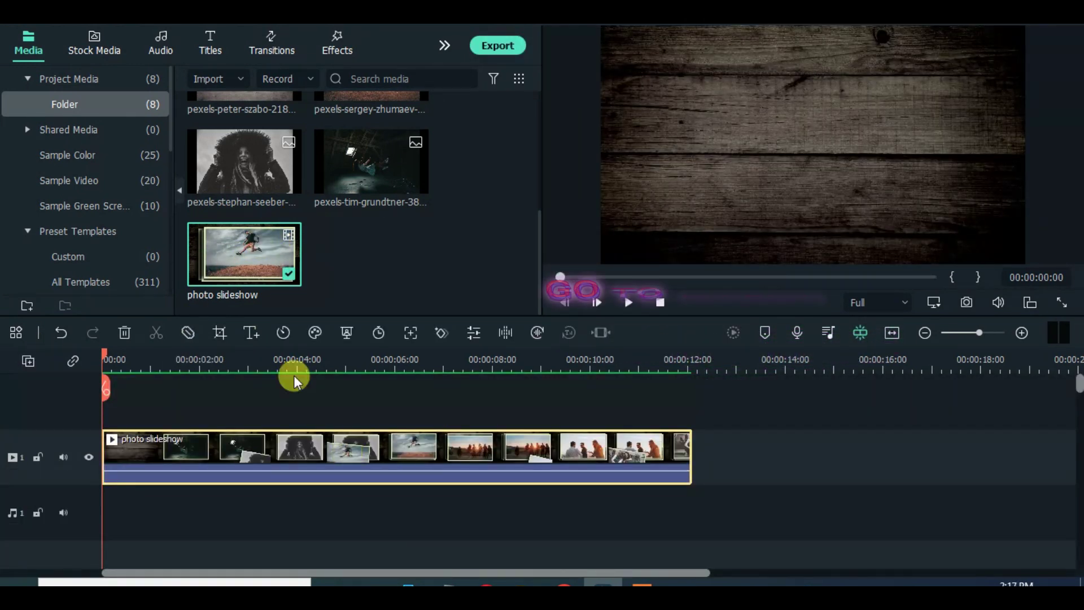
# Step: Apply the Apfel effect from the Glow filters to the photo slideshow clip
pyautogui.click(319, 46)
pyautogui.scroll(-5, 109, 248)
pyautogui.click(107, 249)
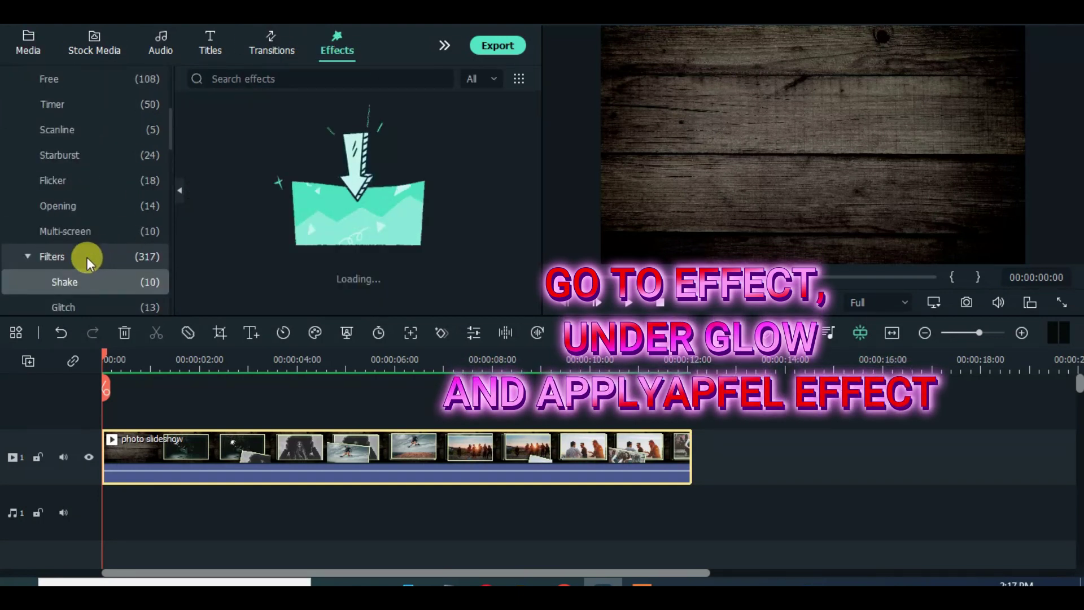
pyautogui.scroll(-3, 87, 247)
pyautogui.click(74, 205)
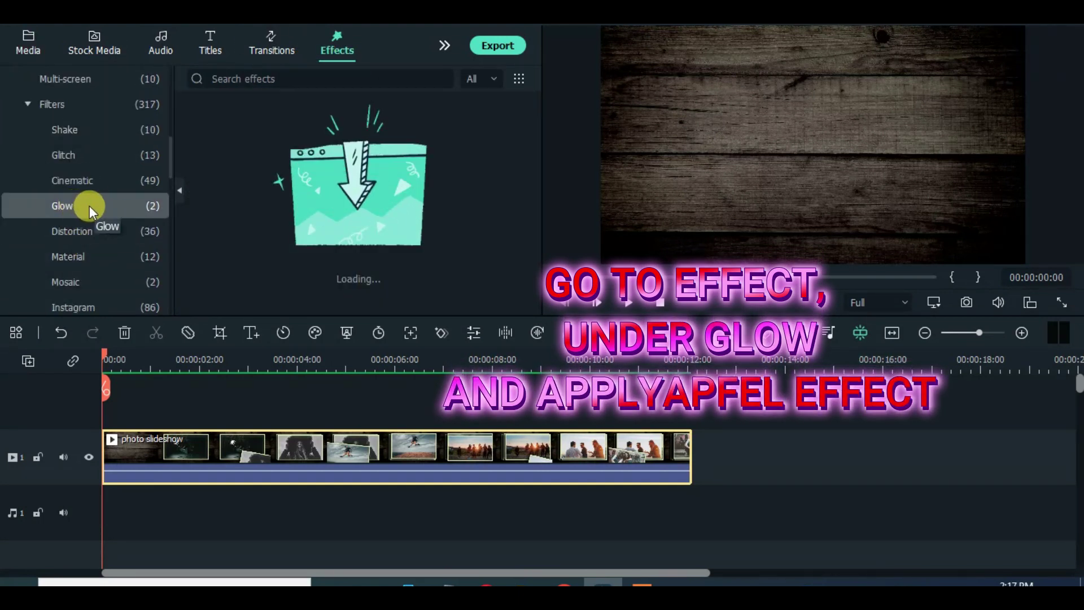
pyautogui.moveTo(198, 150); pyautogui.dragTo(280, 449)
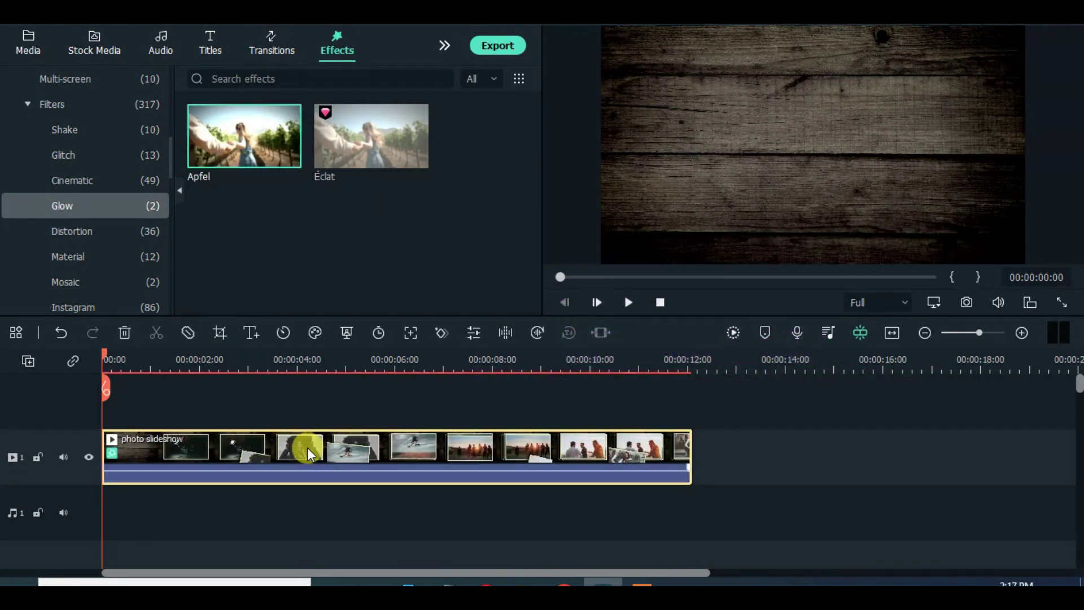
# Step: Set the opacity of the slideshow clip's Apfel effect to 50
pyautogui.doubleClick(307, 447)
pyautogui.click(67, 72)
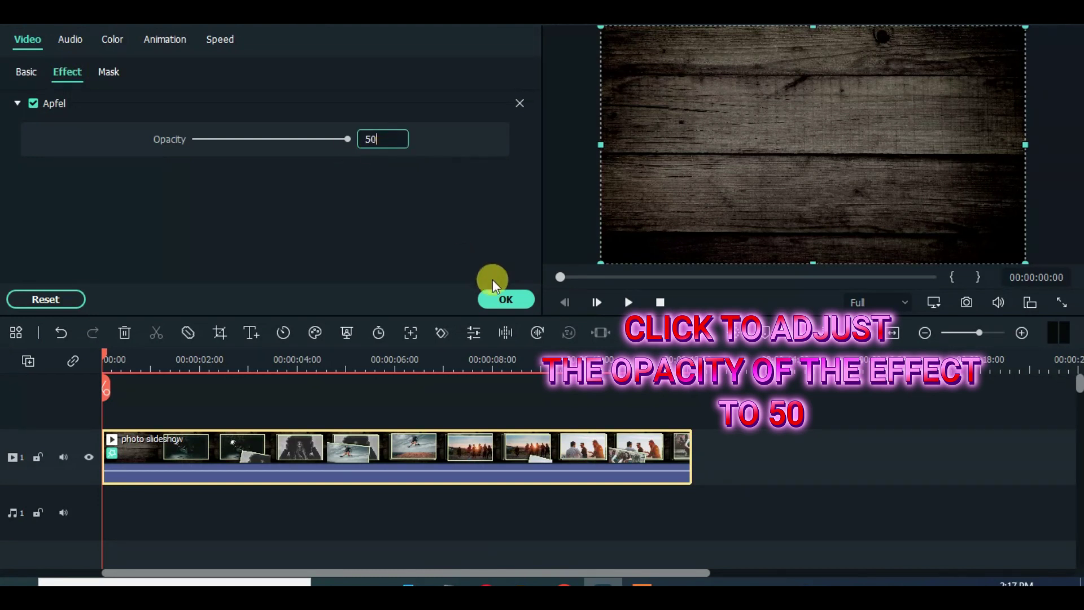
pyautogui.click(503, 300)
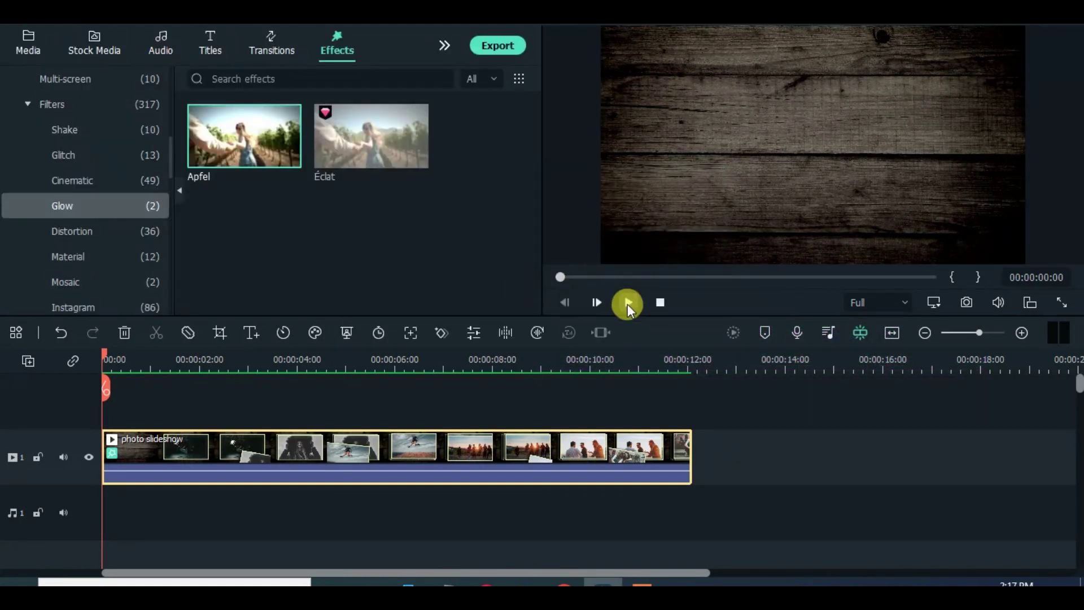
# Step: Play the slideshow with the Apfel effect applied and return the playhead to the start
pyautogui.click(629, 303)
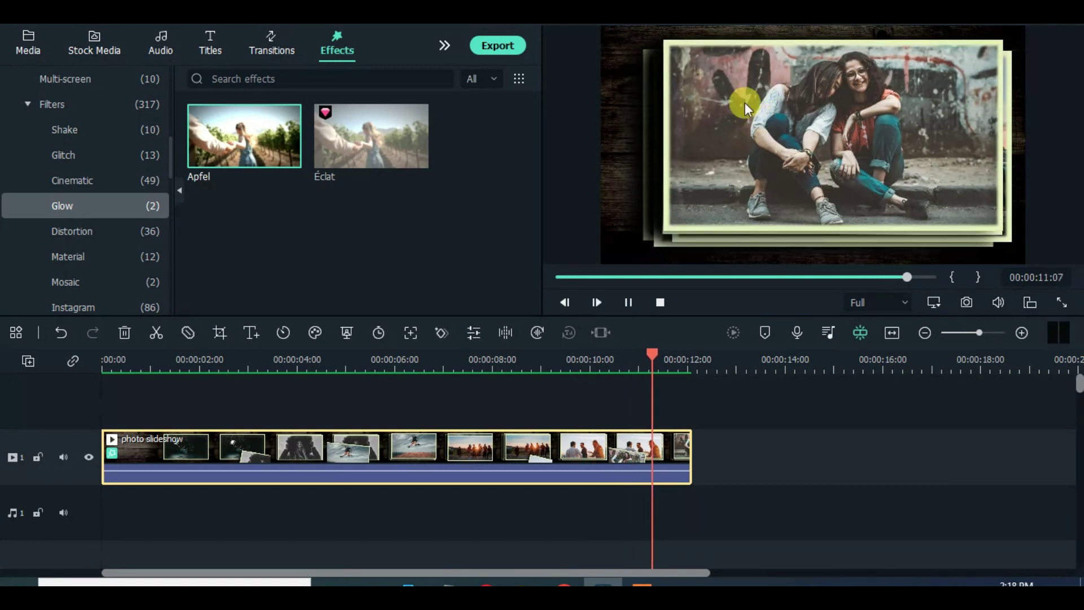
pyautogui.click(558, 278)
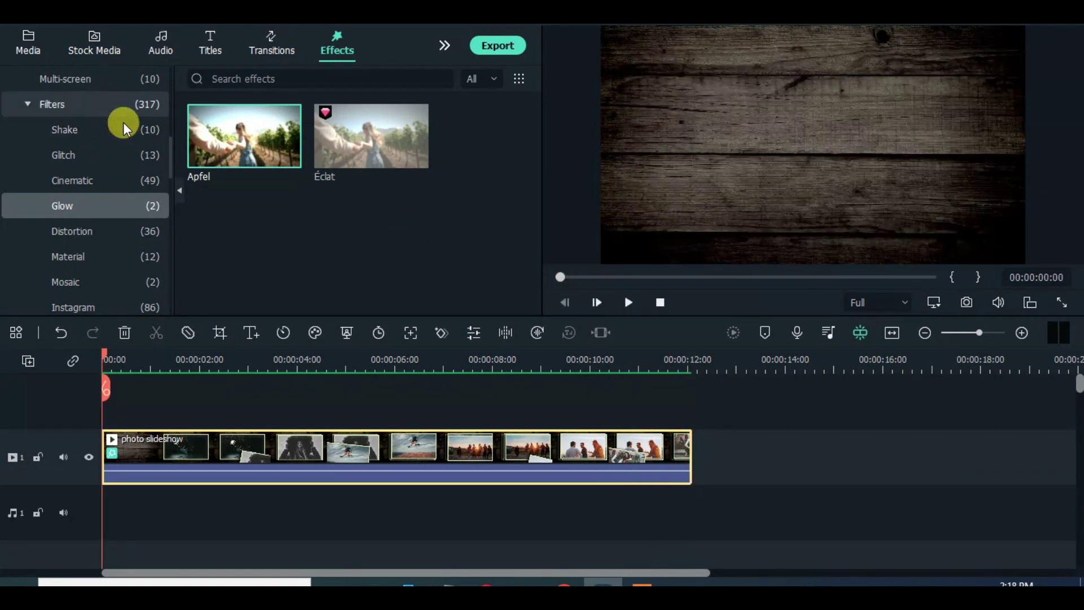
# Step: Find the Teal Flares effect by searching the downloaded effects for "teal" and apply it to the photo slideshow clip
pyautogui.scroll(-5, 94, 168)
pyautogui.scroll(5, 99, 181)
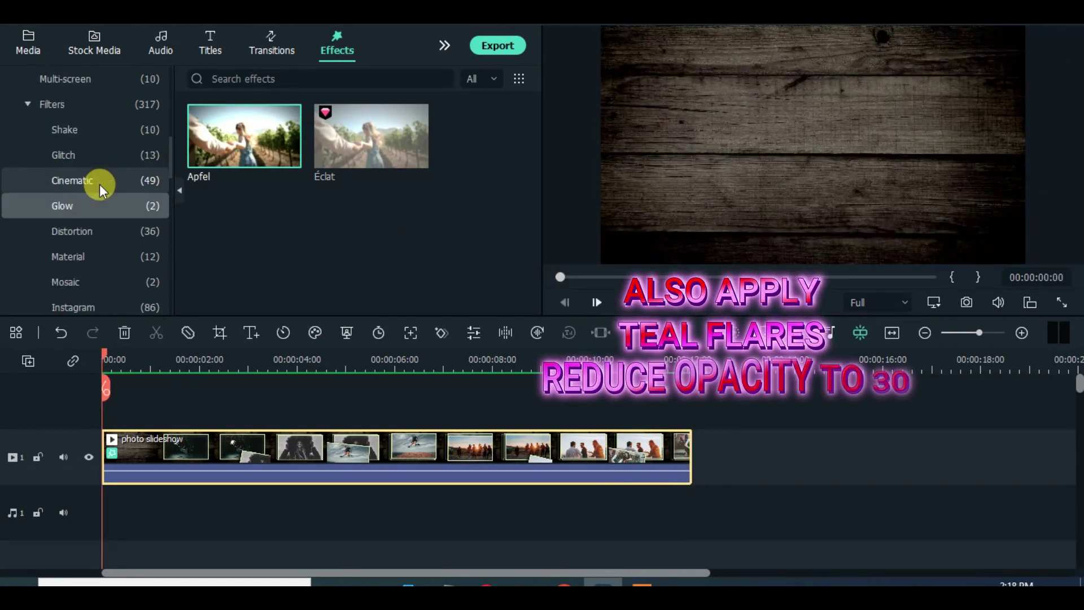
pyautogui.scroll(4, 99, 116)
pyautogui.click(134, 104)
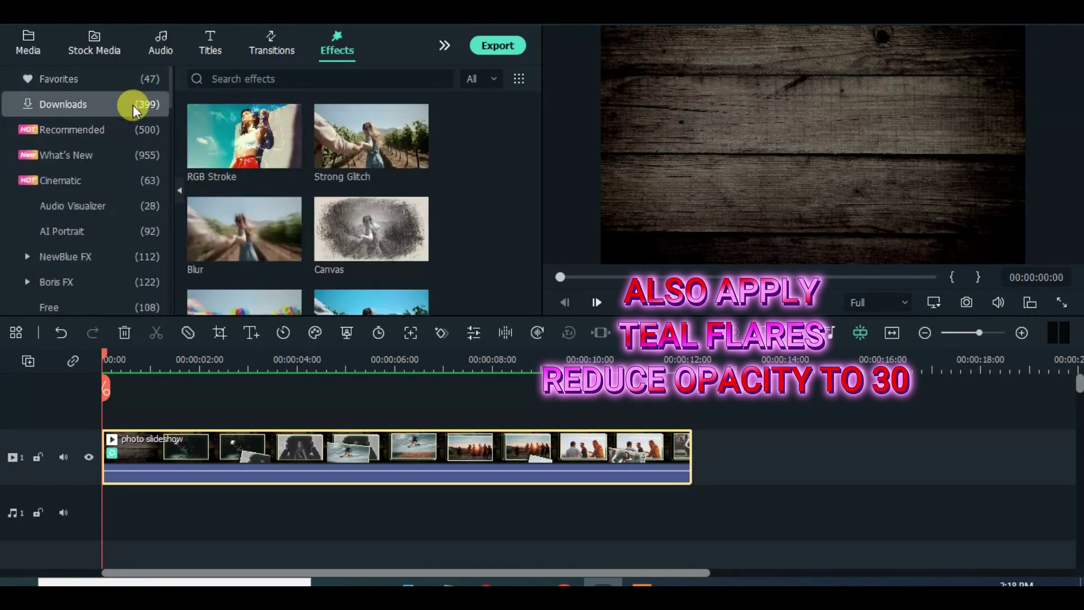
pyautogui.press('Return')
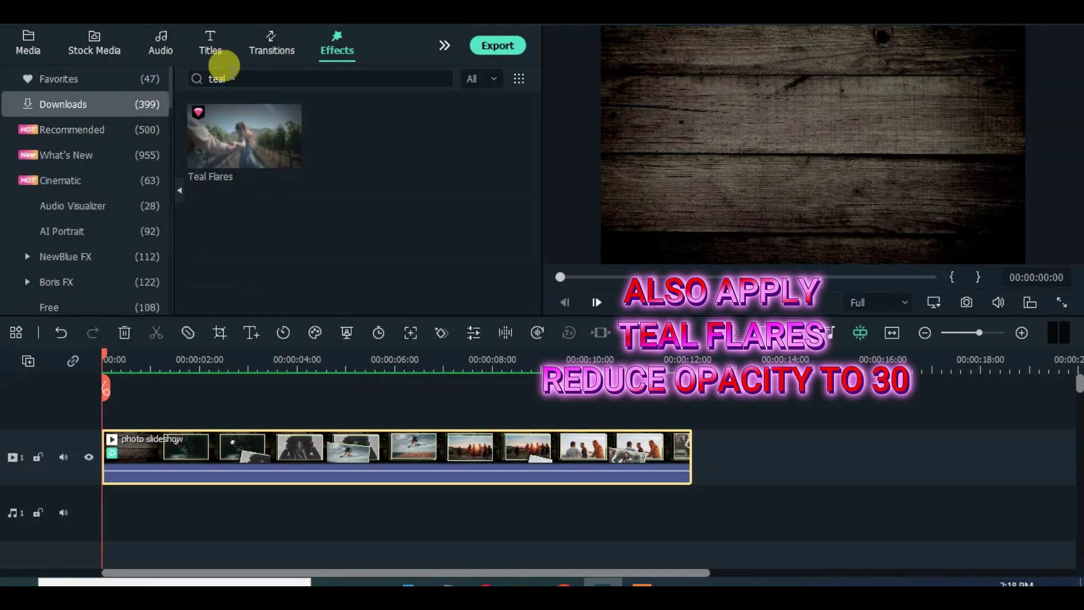
pyautogui.moveTo(259, 115); pyautogui.dragTo(286, 446)
# Step: Set the opacity of the clip's Teal Flares effect to 30, play the slideshow and return the playhead to the start
pyautogui.click(68, 72)
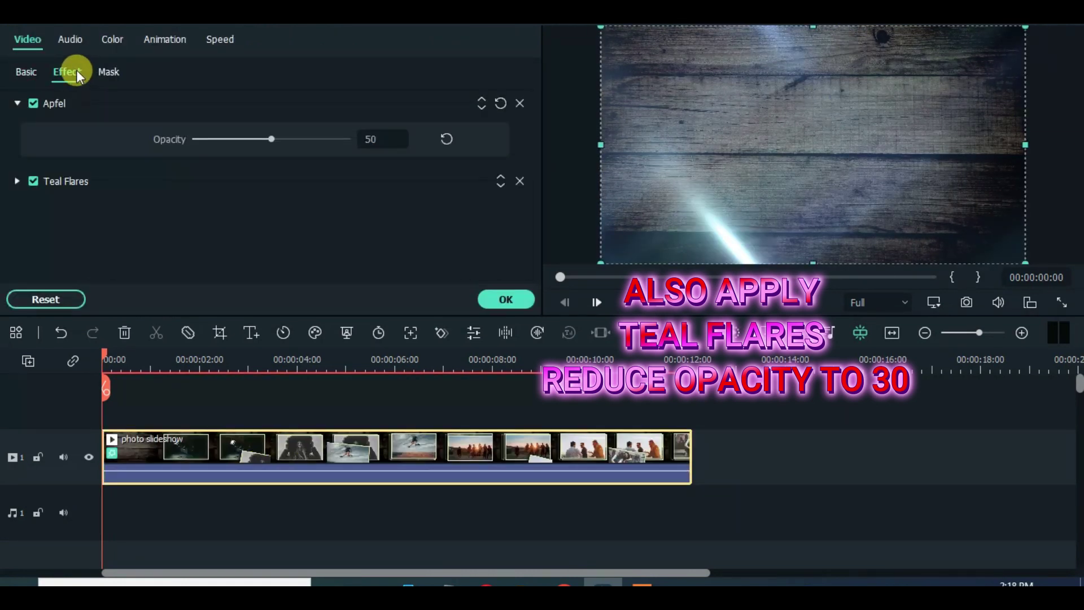
pyautogui.click(17, 181)
pyautogui.click(375, 217)
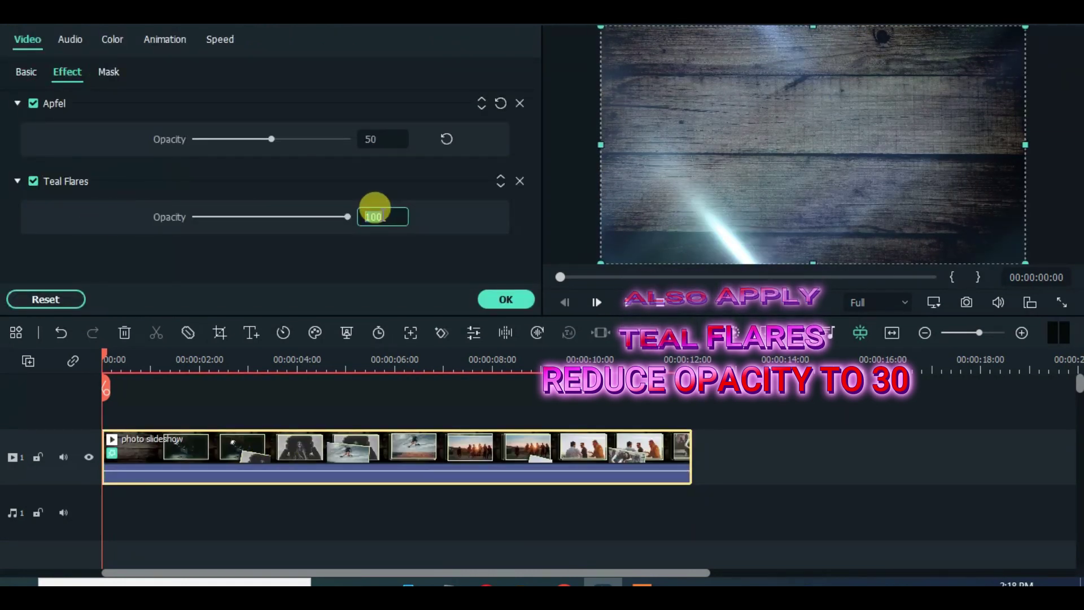
pyautogui.write('30')
pyautogui.press('Return')
pyautogui.click(504, 300)
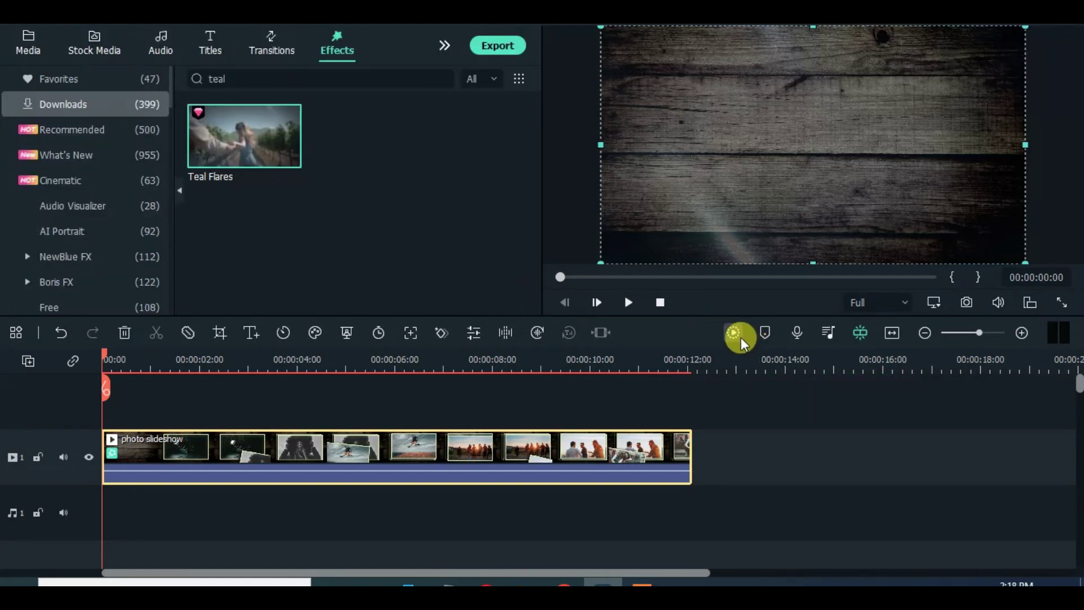
pyautogui.click(629, 303)
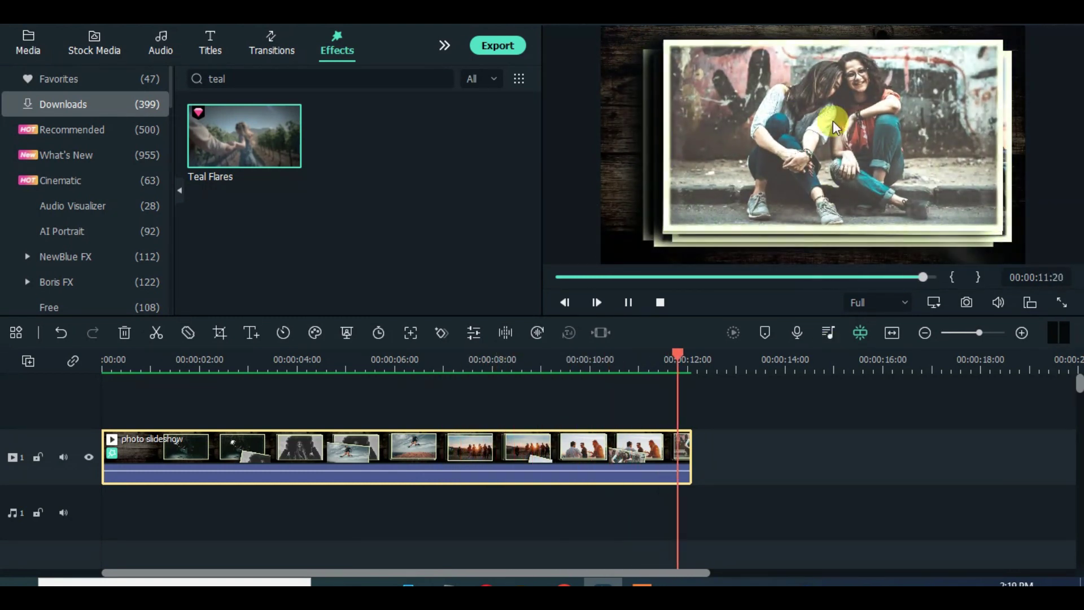
pyautogui.click(562, 277)
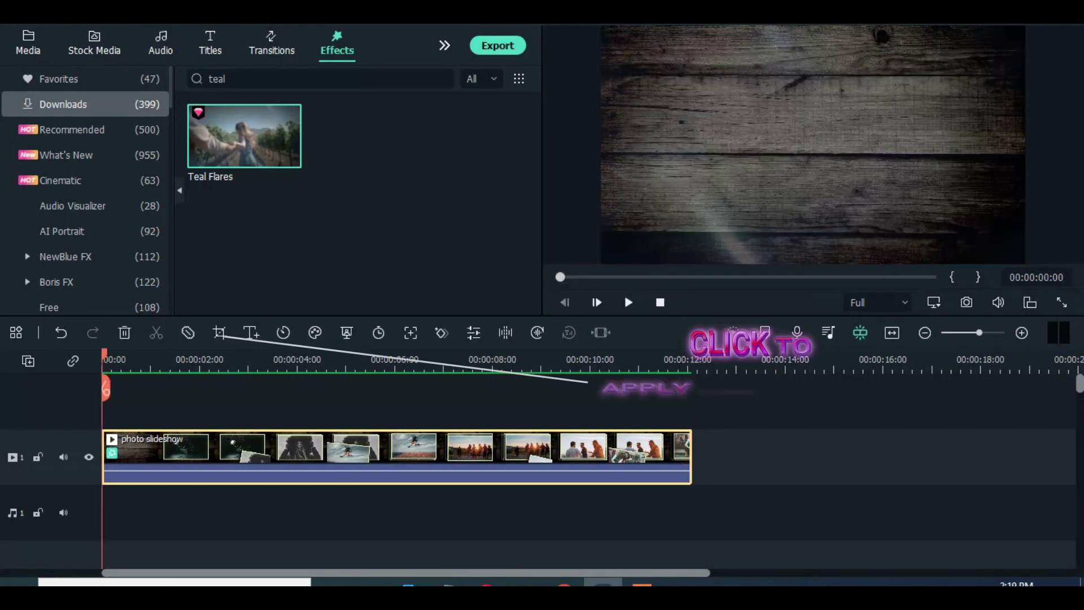
# Step: Apply Pan & Zoom to the slideshow clip with a centred end frame of about 1794 x 1009 inside the full-size start frame
pyautogui.click(220, 332)
pyautogui.click(432, 275)
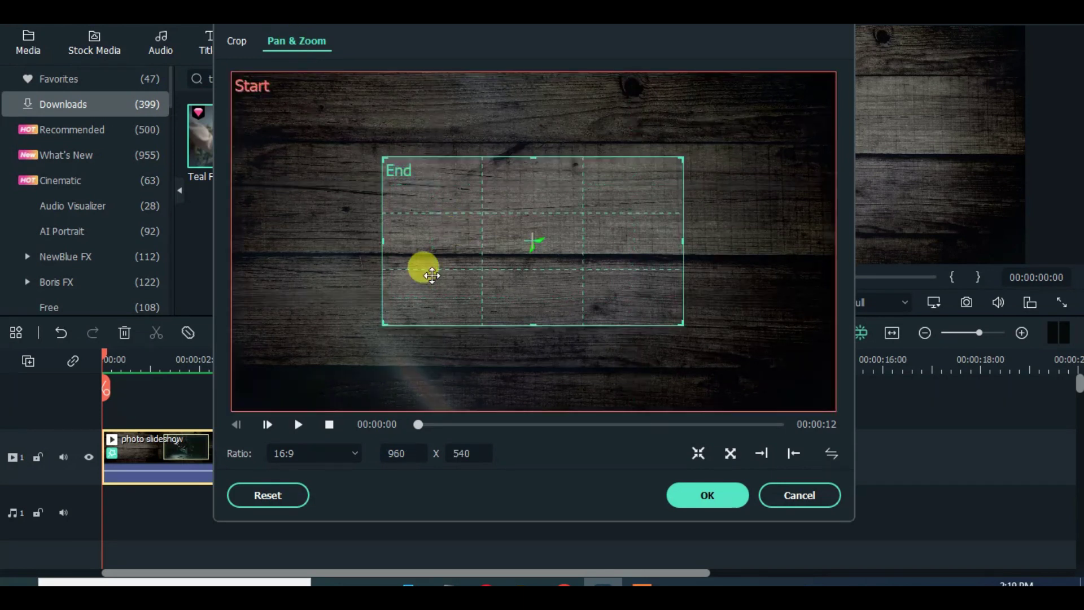
pyautogui.moveTo(384, 322); pyautogui.dragTo(261, 395)
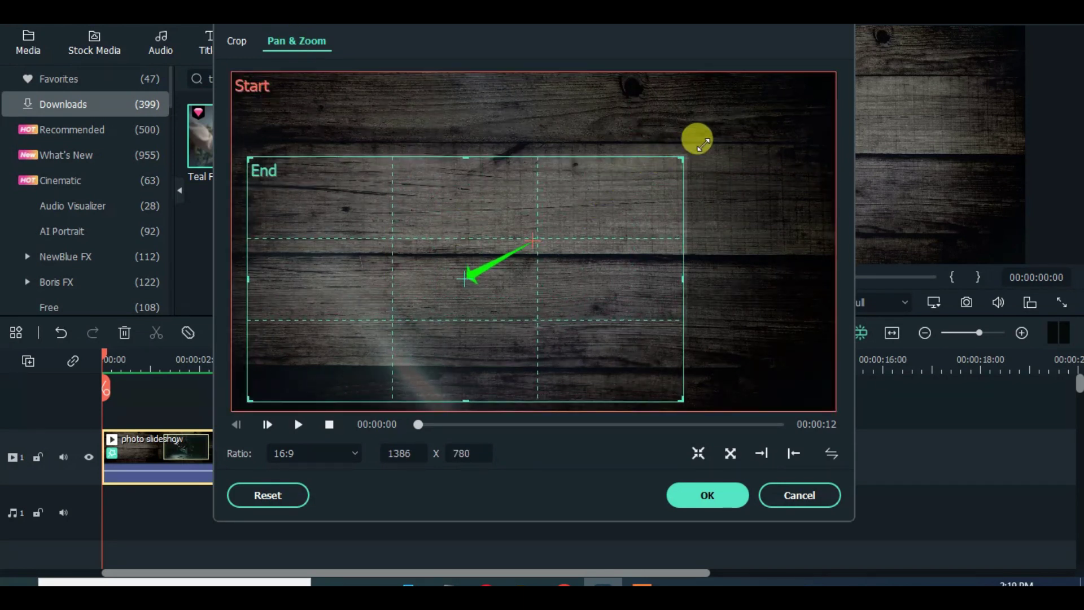
pyautogui.moveTo(702, 144); pyautogui.dragTo(824, 75)
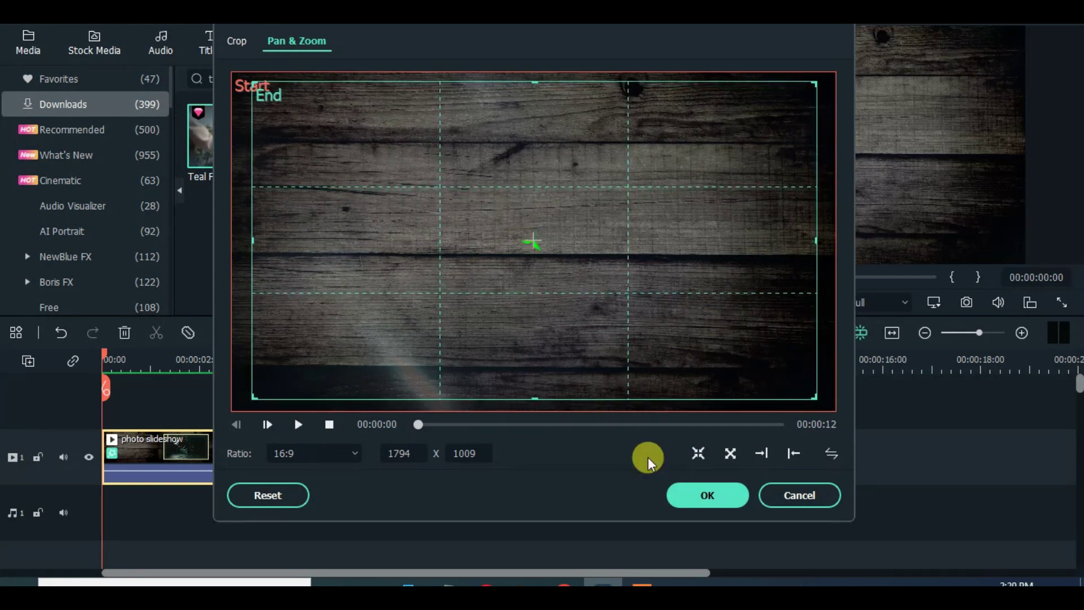
pyautogui.click(705, 497)
# Step: Split the slideshow clip at 00:00:06:00 and swap the Pan & Zoom start and end frames on its second half
pyautogui.moveTo(103, 355); pyautogui.dragTo(397, 365)
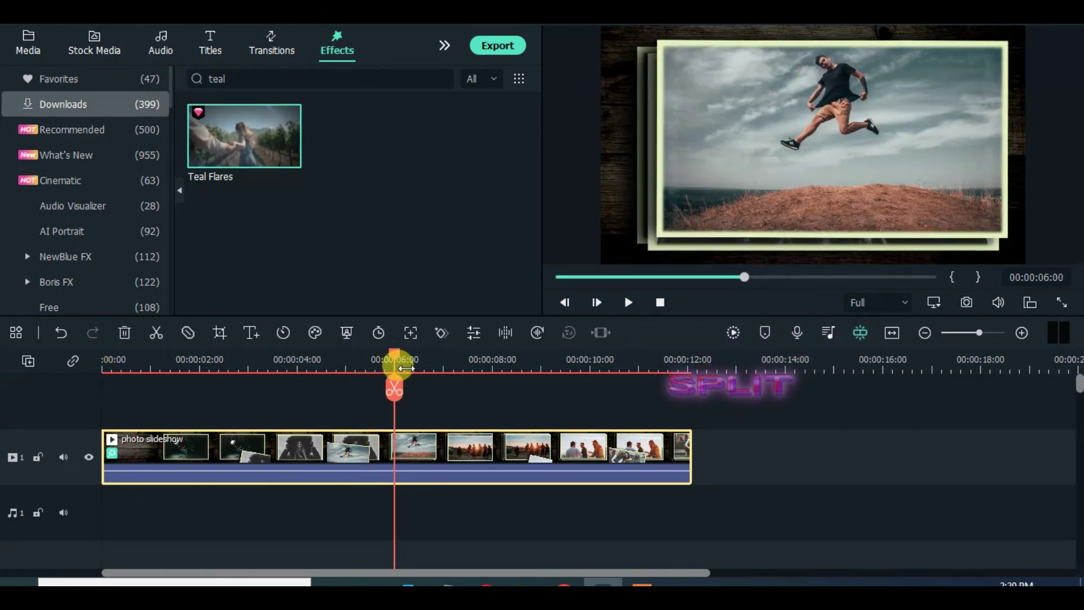
pyautogui.click(158, 333)
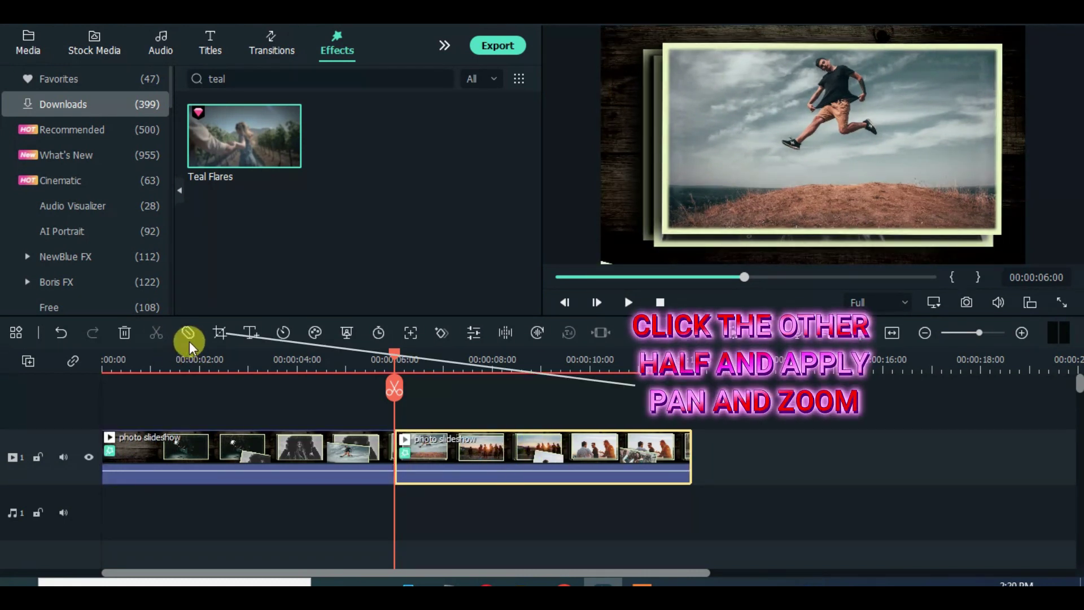
pyautogui.click(225, 331)
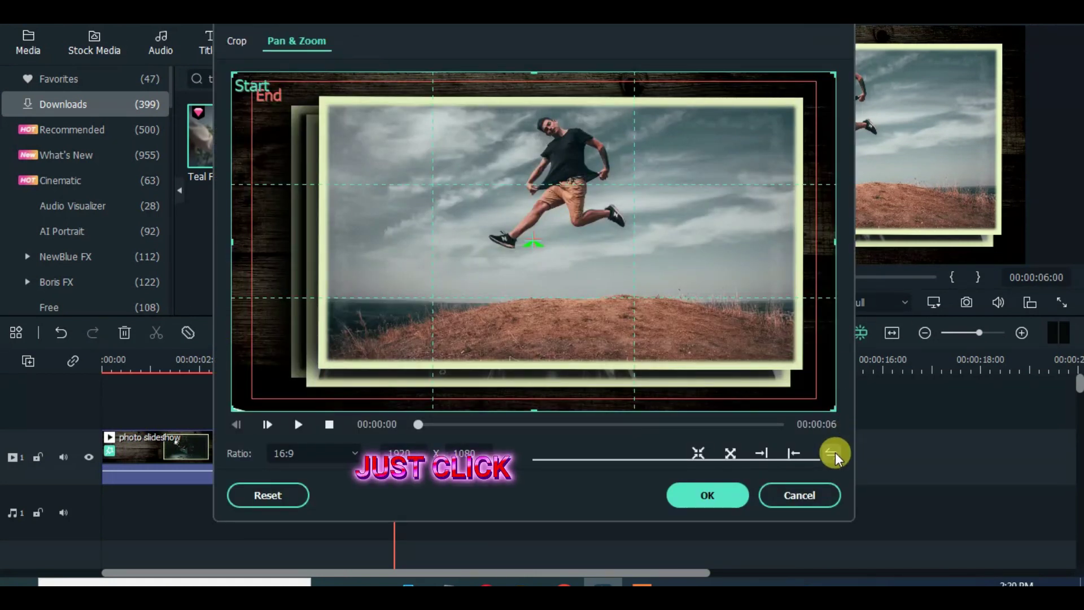
pyautogui.click(693, 496)
# Step: Render the timeline preview and play the slideshow from the start to check the pan and zoom
pyautogui.click(558, 277)
pyautogui.click(732, 339)
pyautogui.click(626, 302)
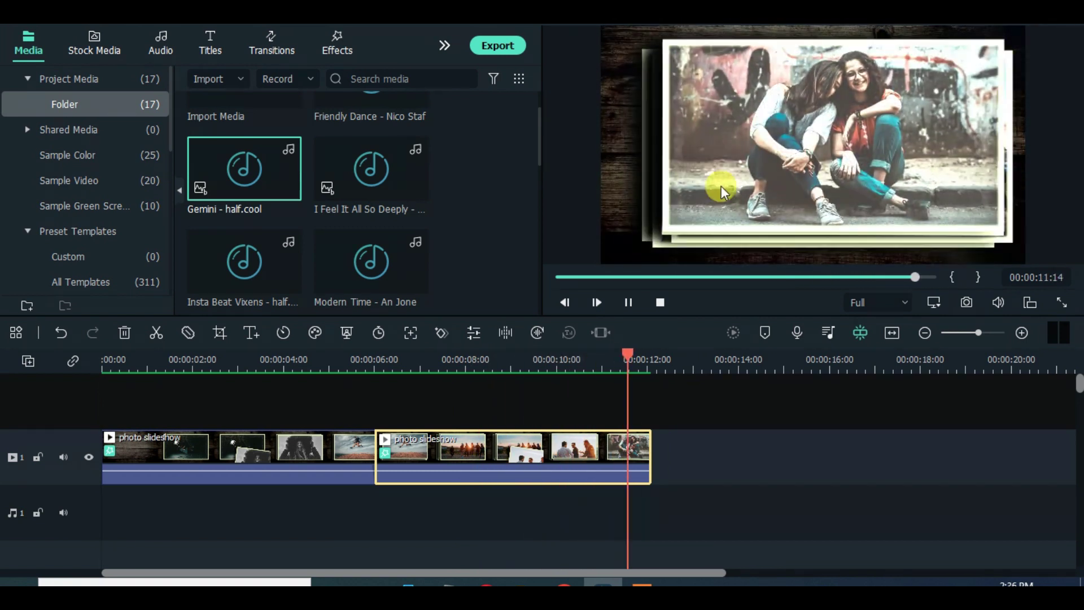
# Step: Export the video as slides.mp4 and delete all clips from the timeline
pyautogui.click(499, 46)
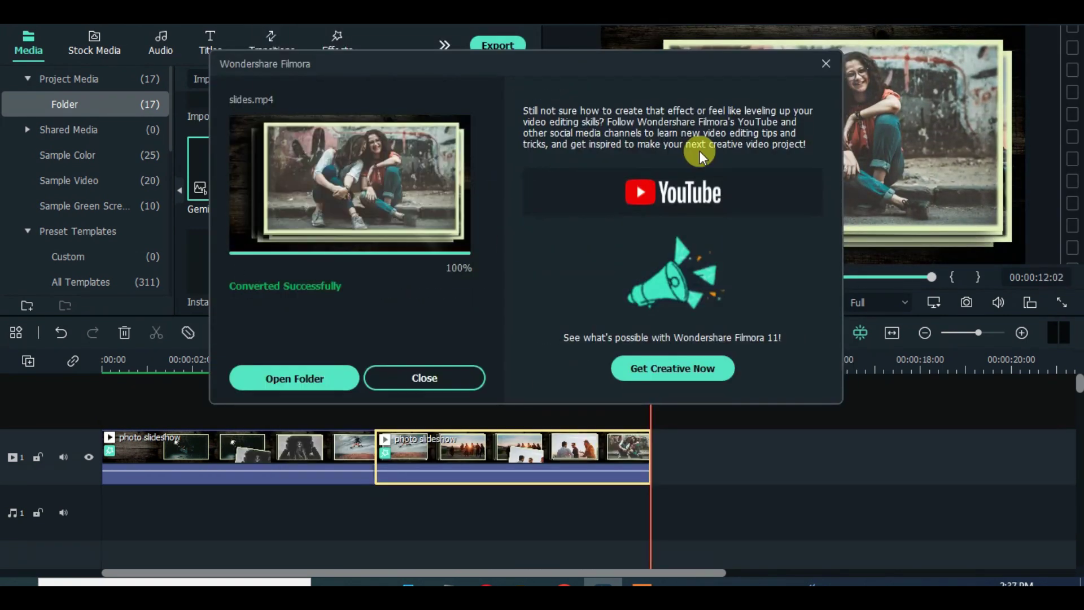
pyautogui.click(825, 64)
pyautogui.hotkey('ctrl', 'a')
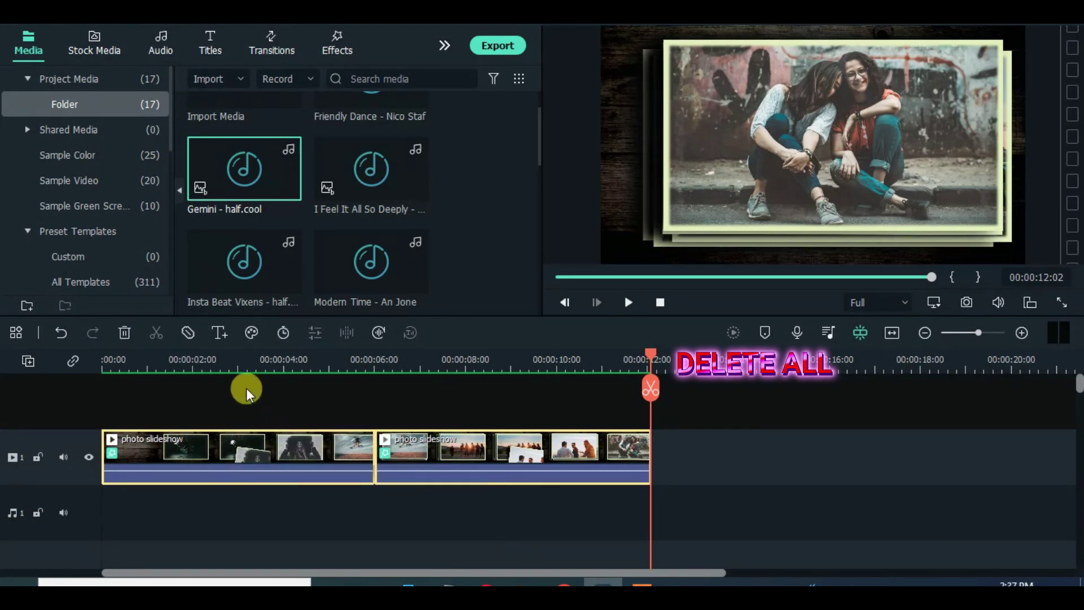
pyautogui.click(125, 334)
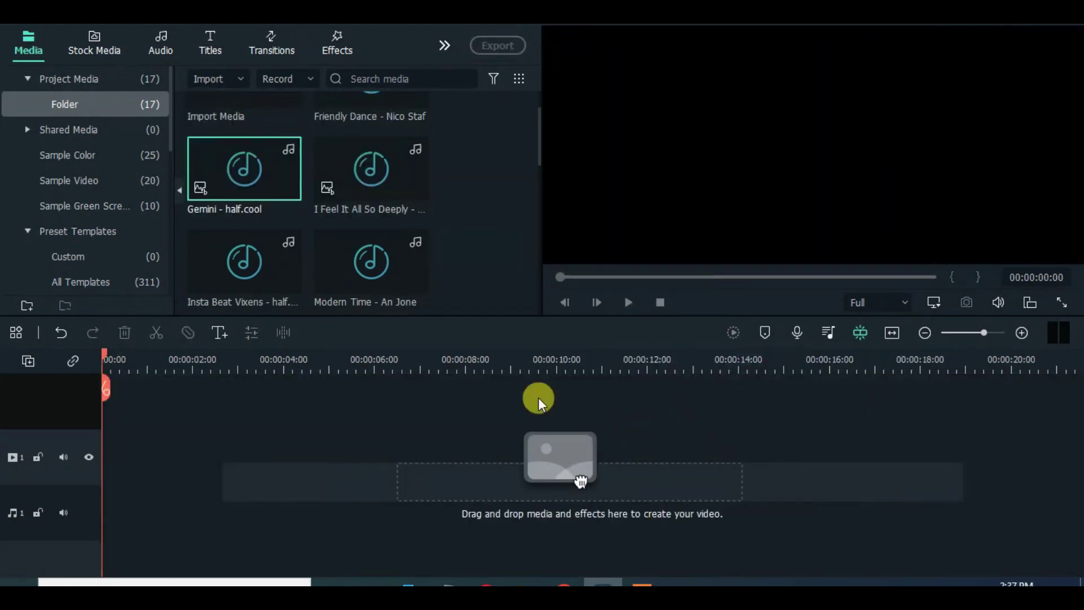
# Step: Place the slides video at the start of video track 1 and paste a copy of it directly after the first clip
pyautogui.moveTo(544, 149); pyautogui.dragTo(540, 265)
pyautogui.moveTo(369, 164); pyautogui.dragTo(119, 449)
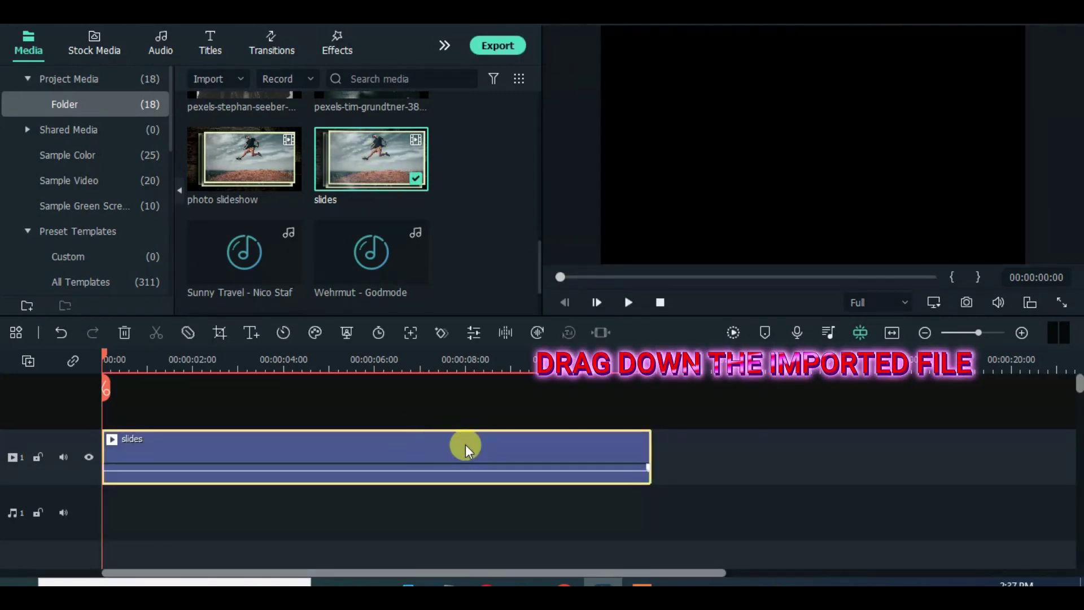
pyautogui.rightClick(469, 456)
pyautogui.click(483, 116)
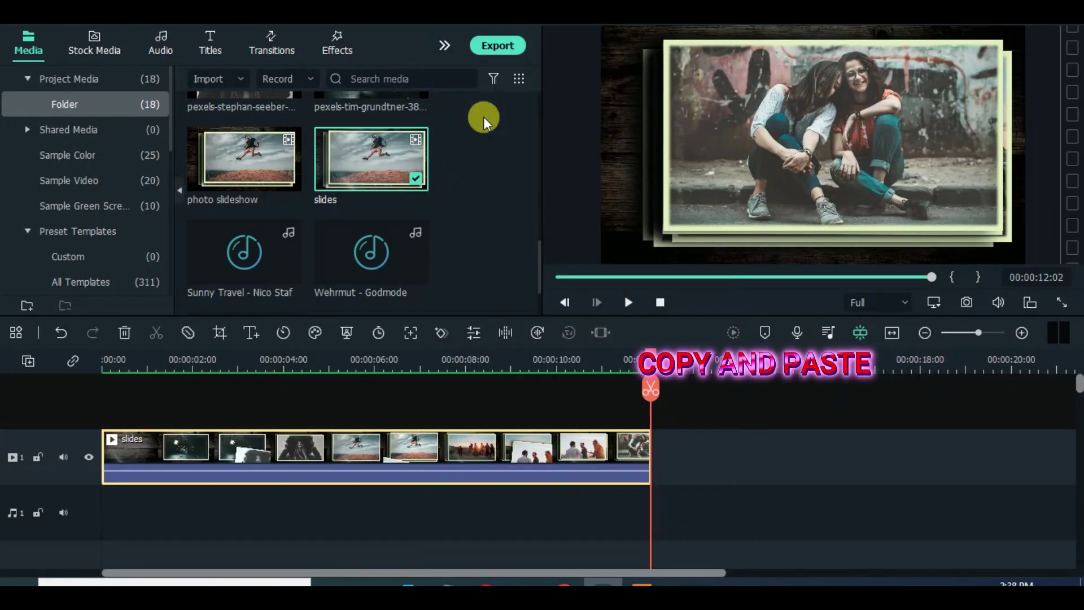
pyautogui.rightClick(694, 443)
pyautogui.click(777, 138)
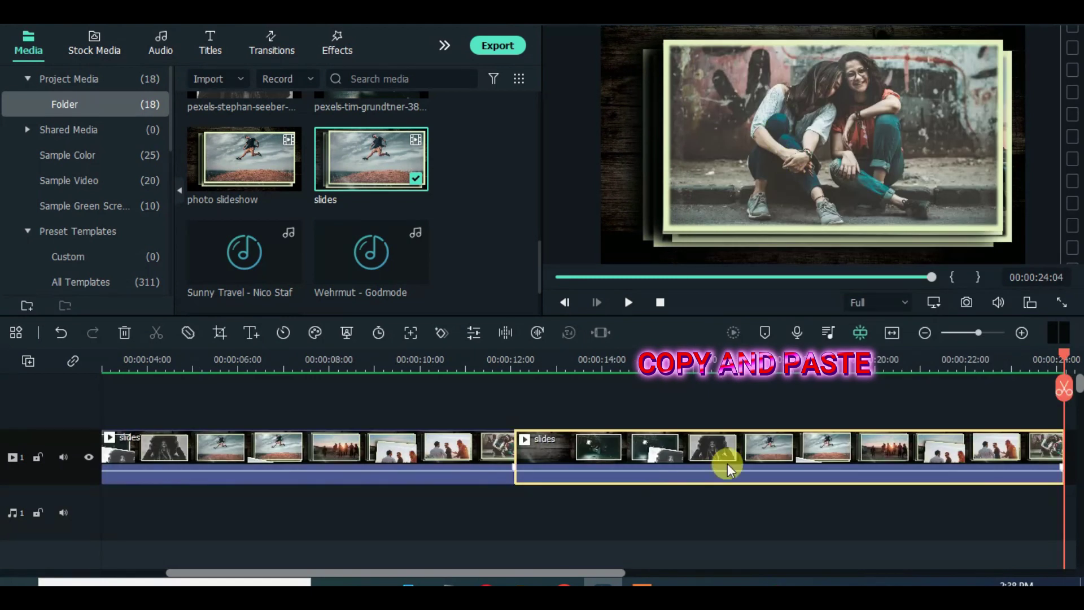
# Step: Reverse the second slides clip and play the timeline from the start
pyautogui.moveTo(485, 576); pyautogui.dragTo(563, 573)
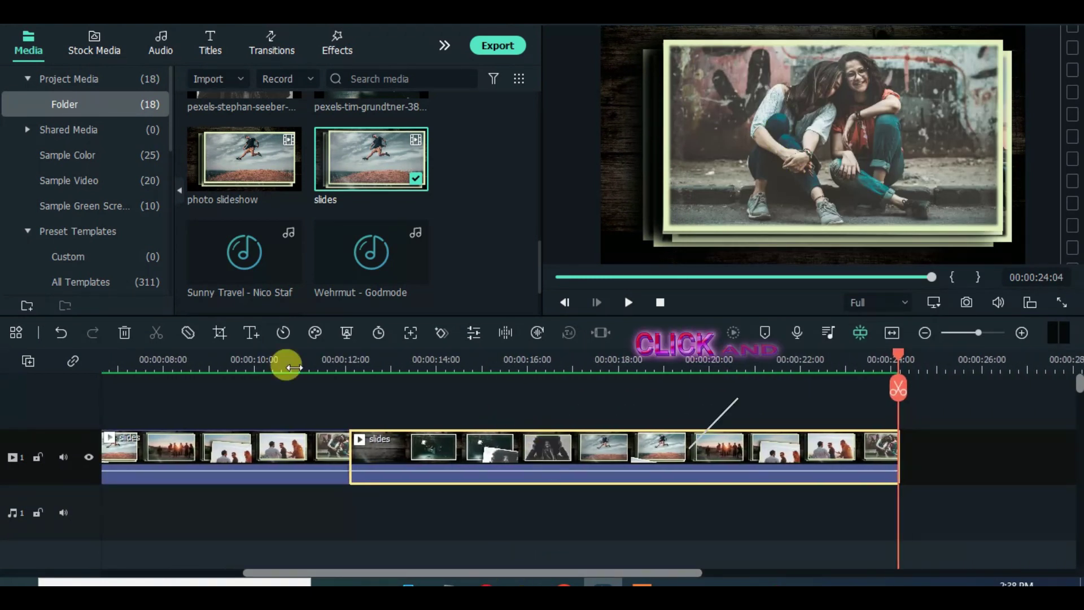
pyautogui.click(293, 333)
pyautogui.click(334, 497)
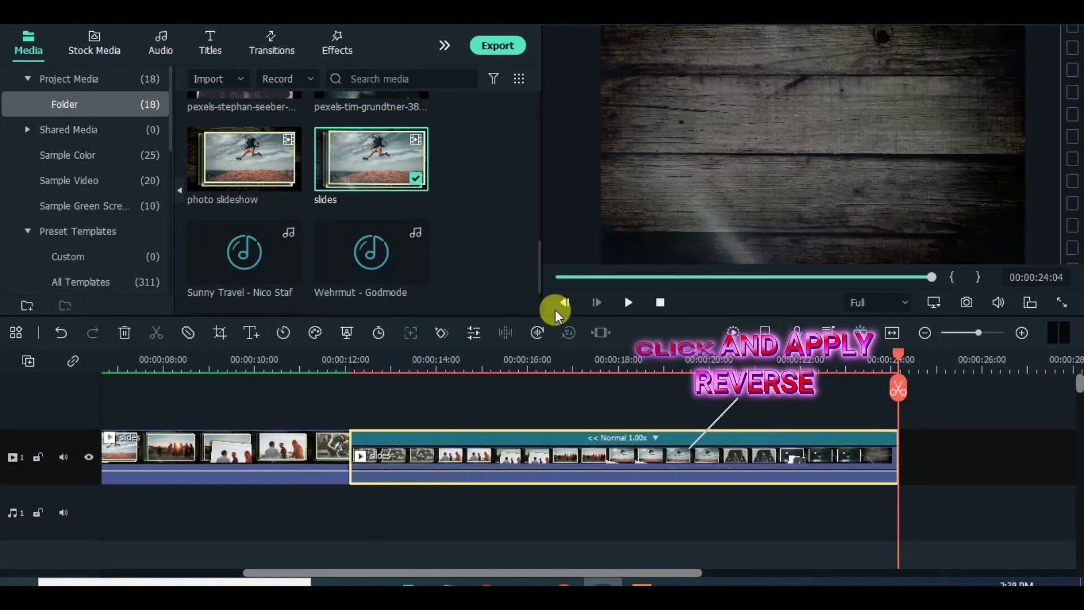
pyautogui.click(624, 302)
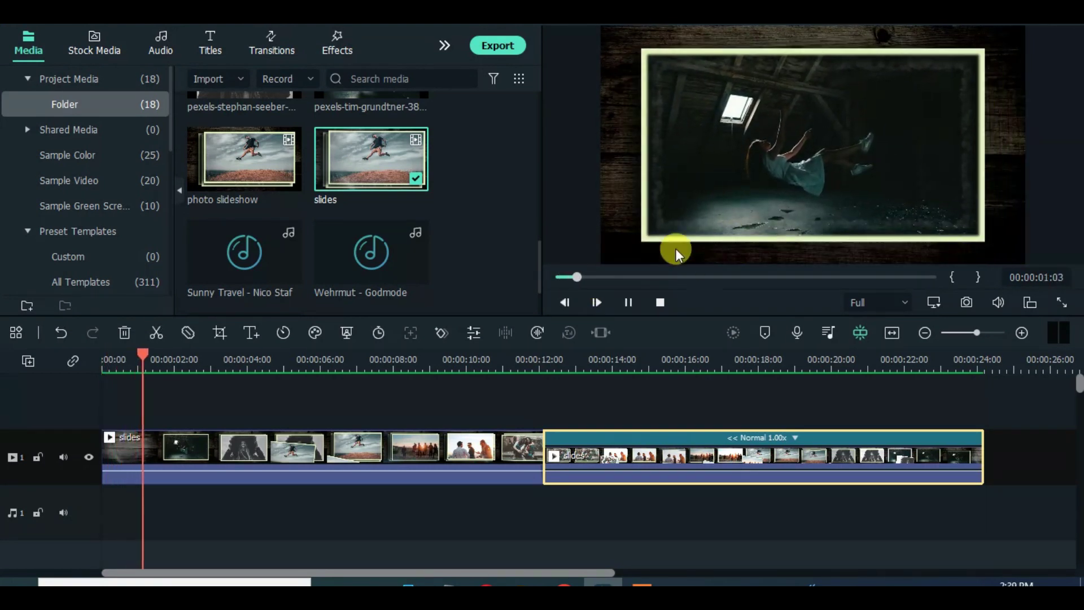